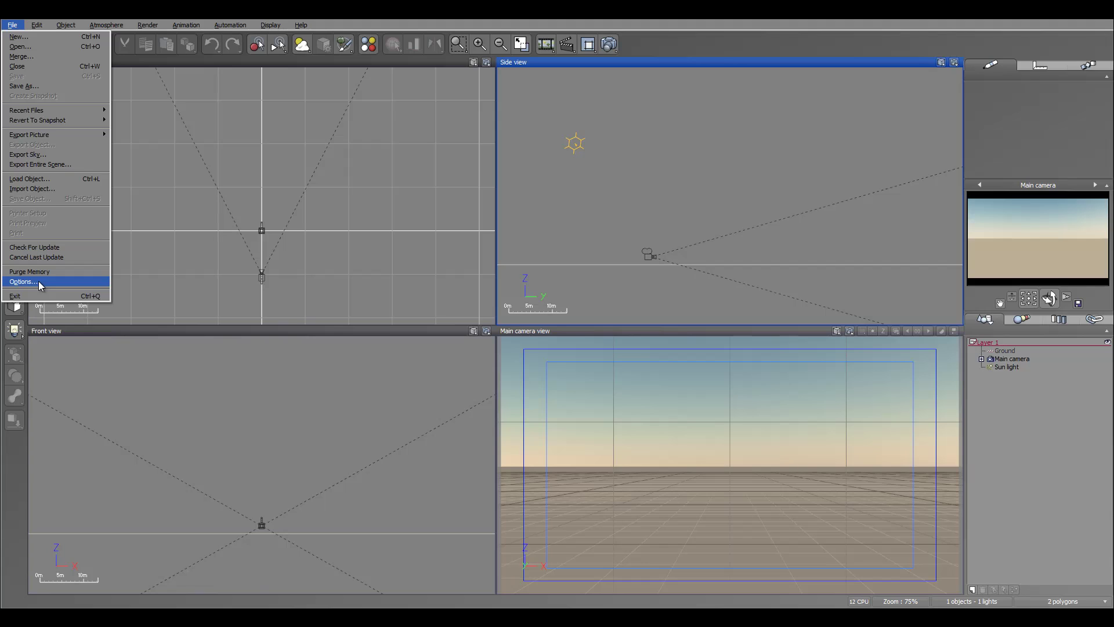
# Keep the default display unit as Metric (automatic) with 1 Vue unit as 0.1 meters, and apply the unit settings to the current scene
pyautogui.click(23, 281)
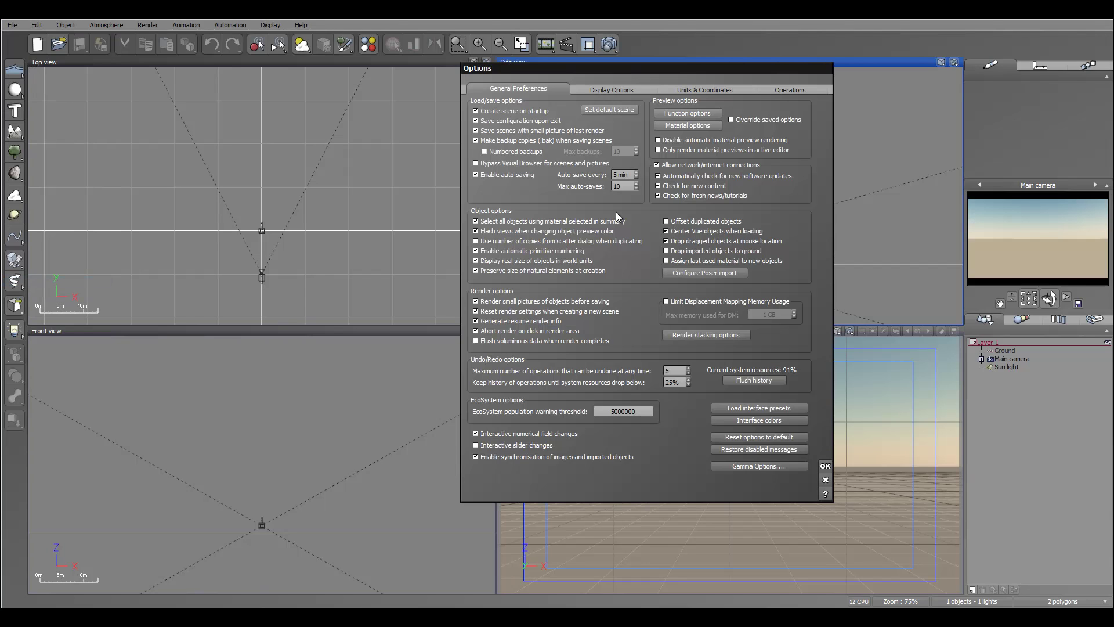
pyautogui.click(713, 92)
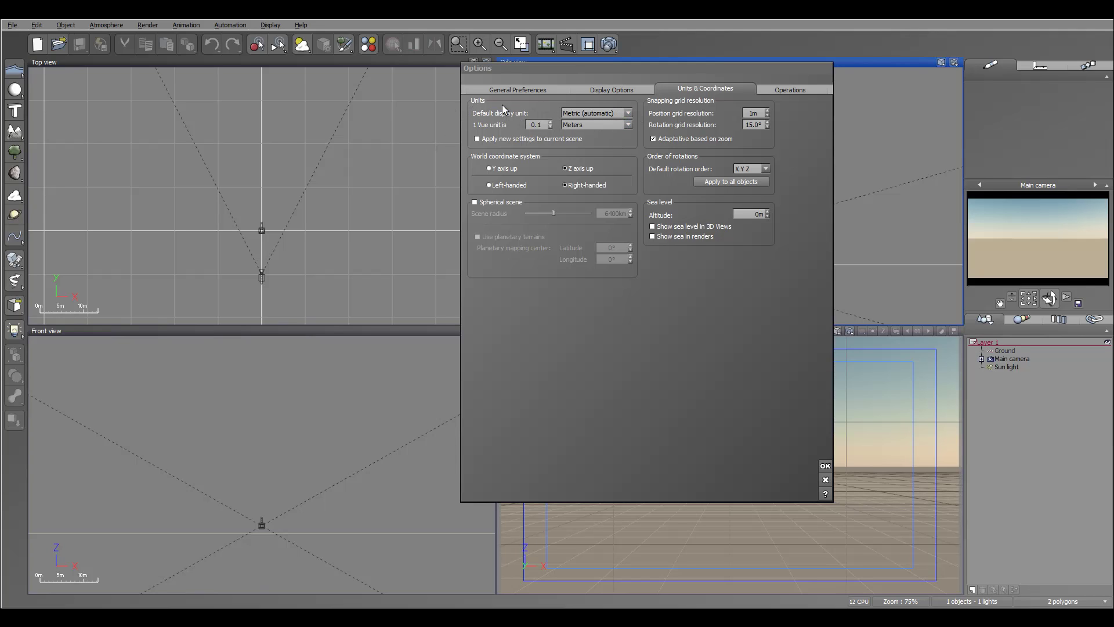
pyautogui.click(629, 115)
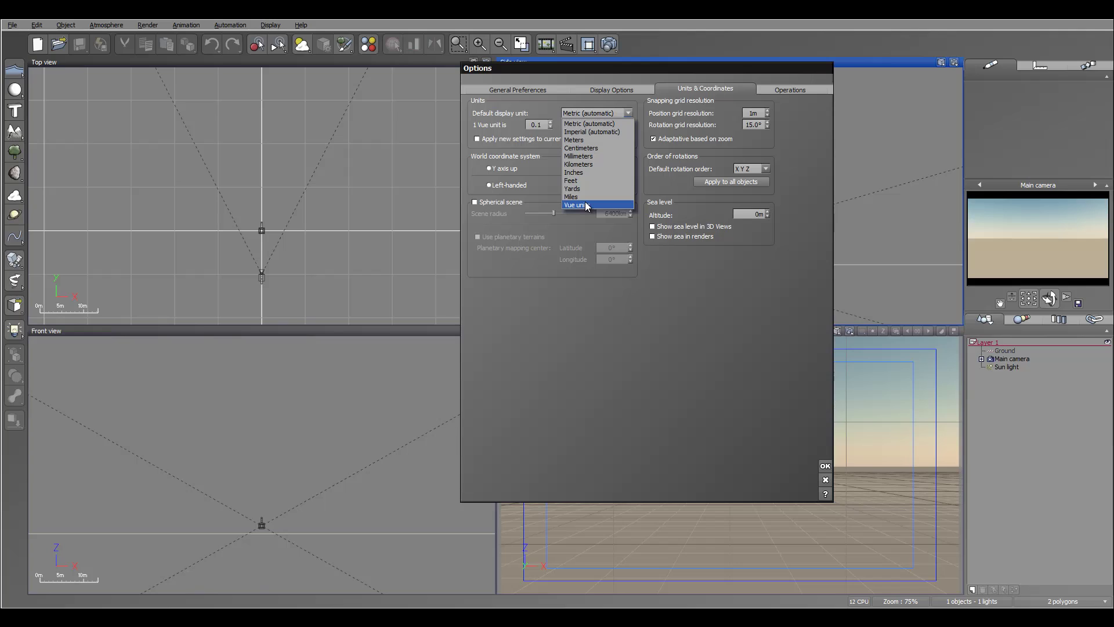
pyautogui.click(608, 124)
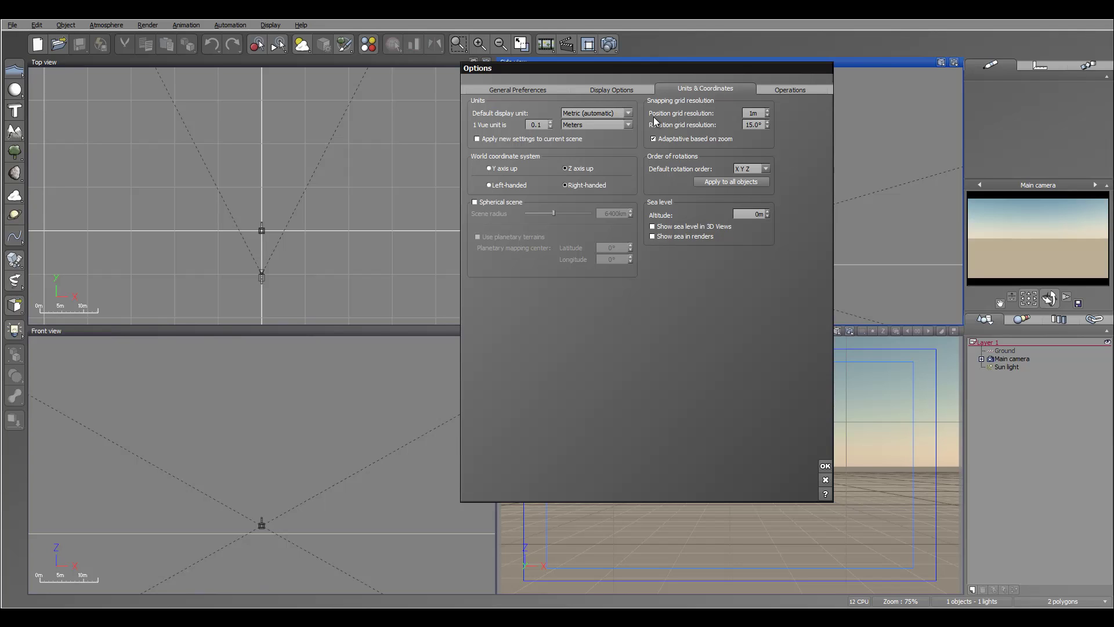
pyautogui.click(629, 114)
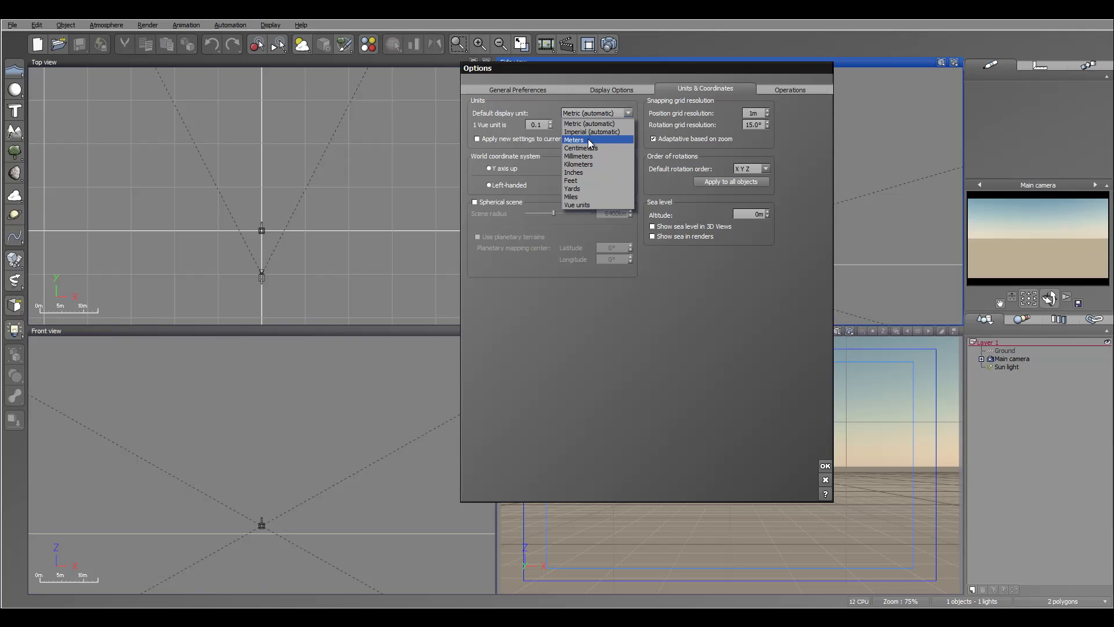
pyautogui.click(631, 113)
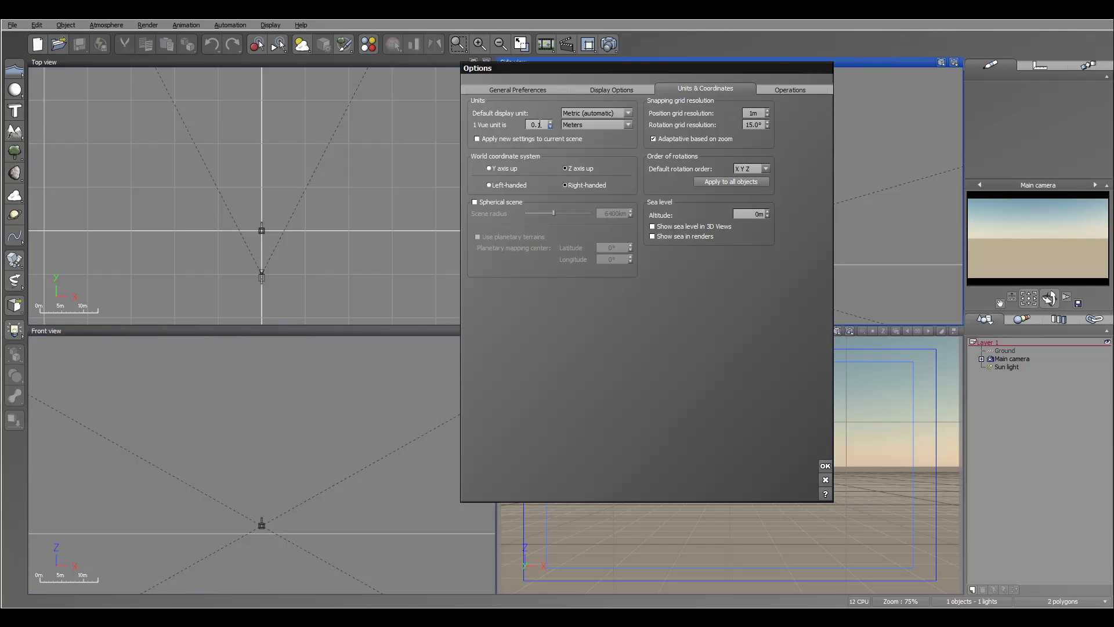
pyautogui.click(628, 126)
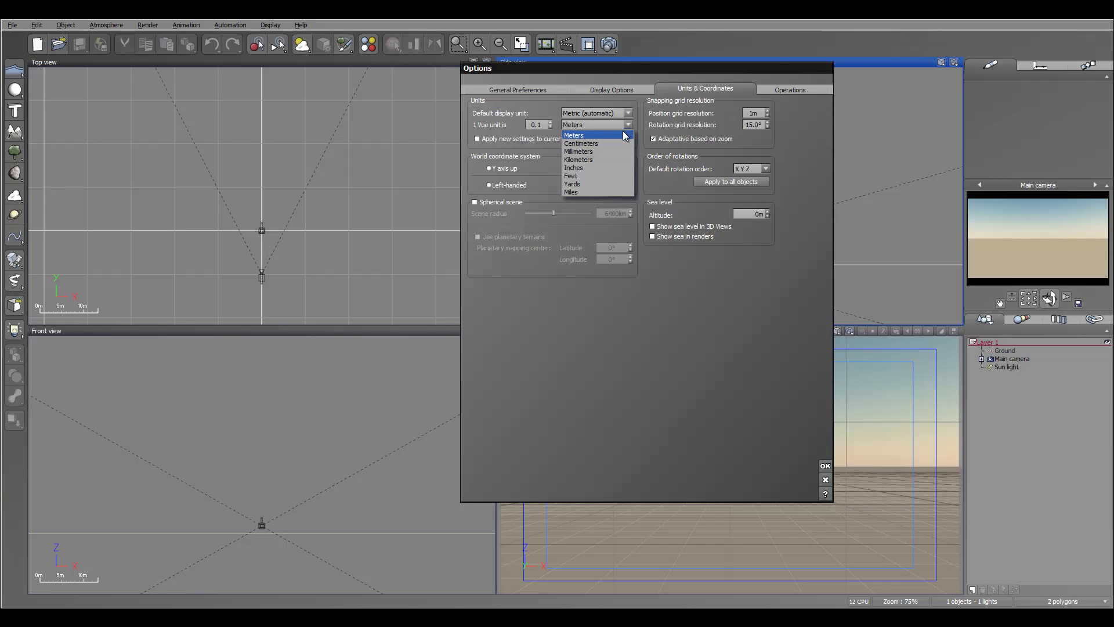
pyautogui.click(619, 137)
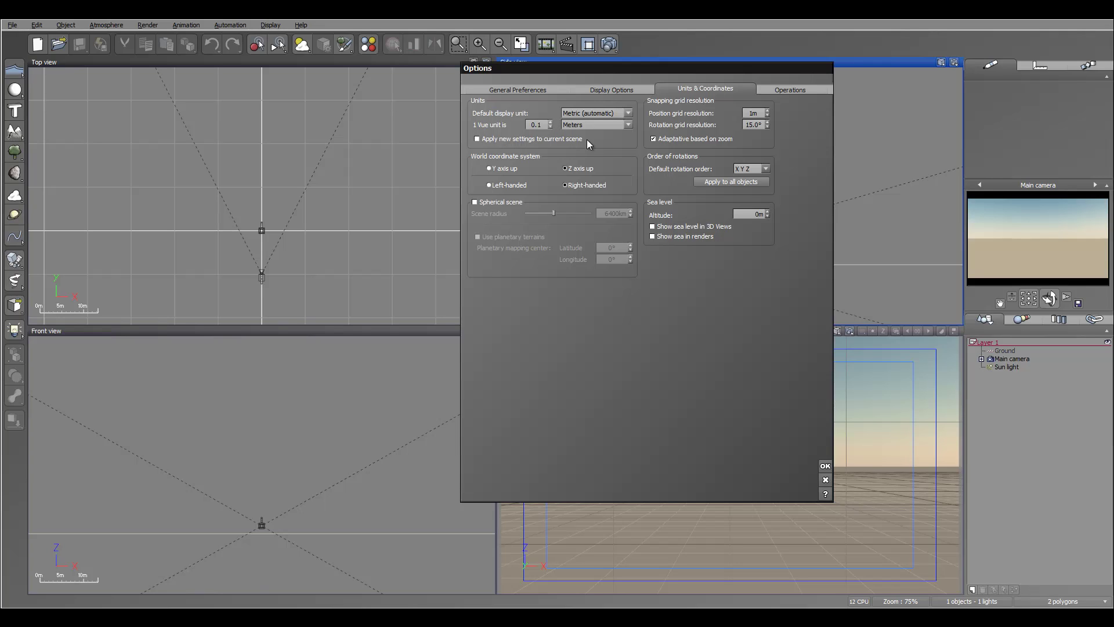
pyautogui.click(477, 140)
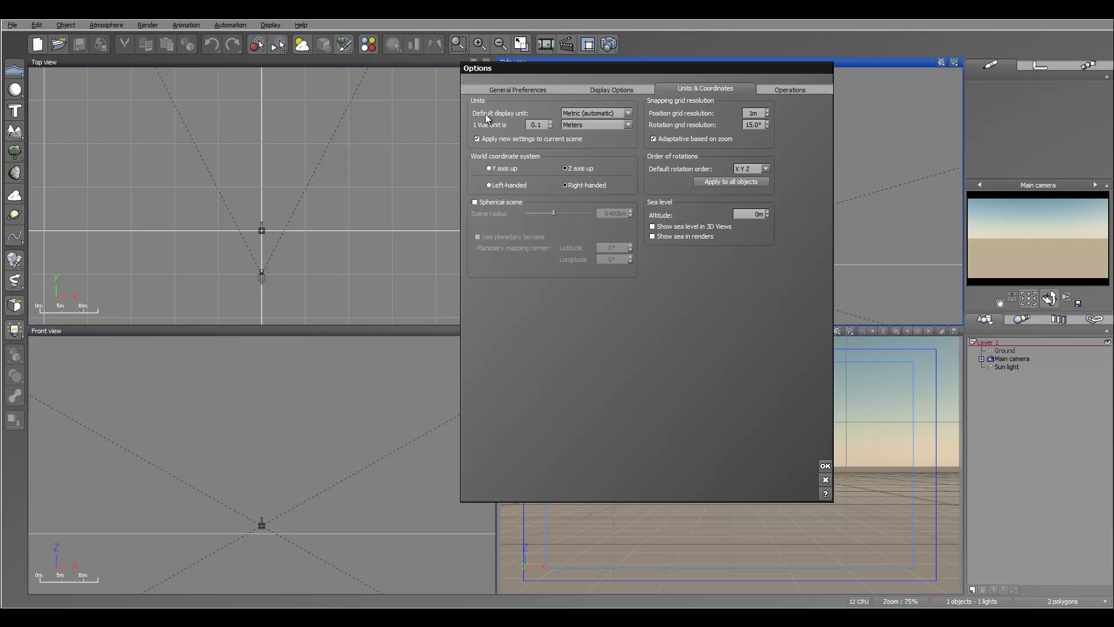
pyautogui.click(826, 466)
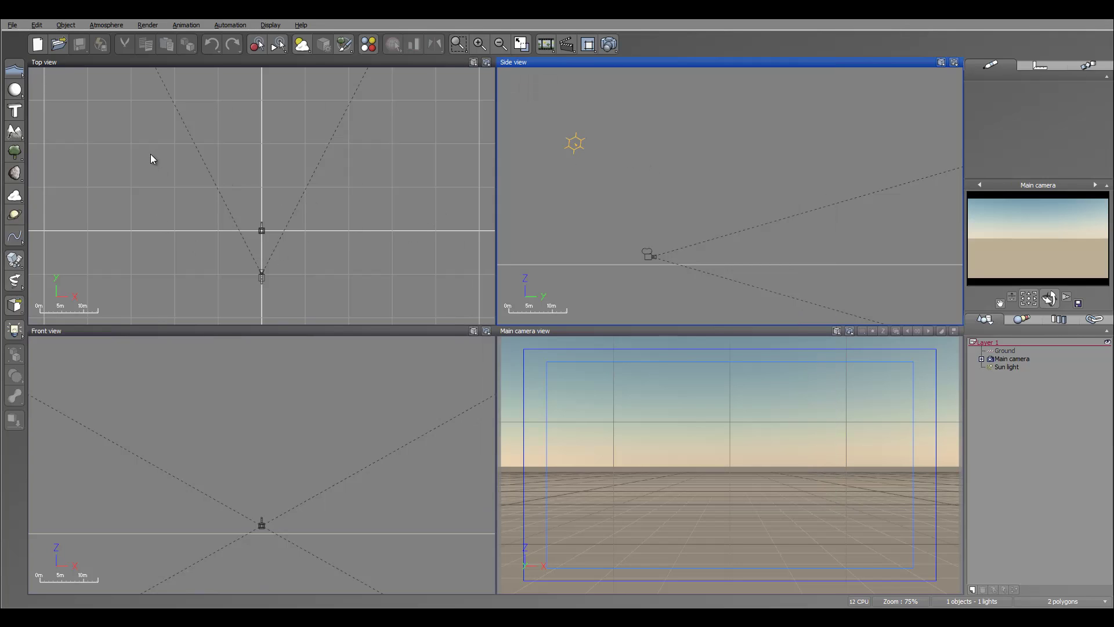
# Add a sphere, move it in front of the main camera, and drop it onto the ground
pyautogui.moveTo(372, 213); pyautogui.dragTo(356, 169, button='right')
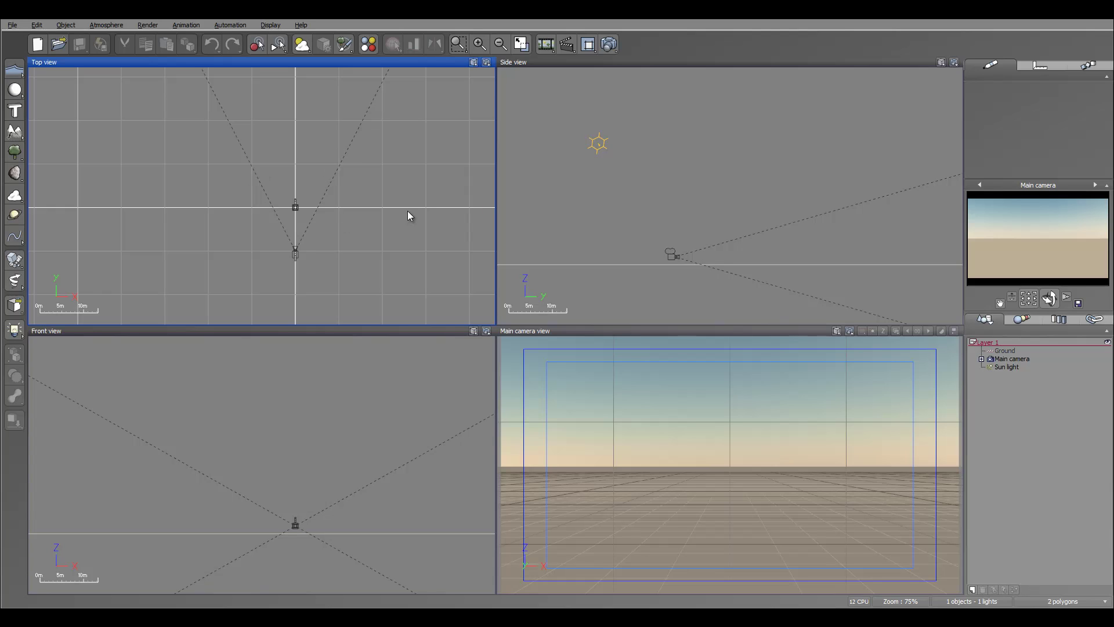
pyautogui.click(15, 90)
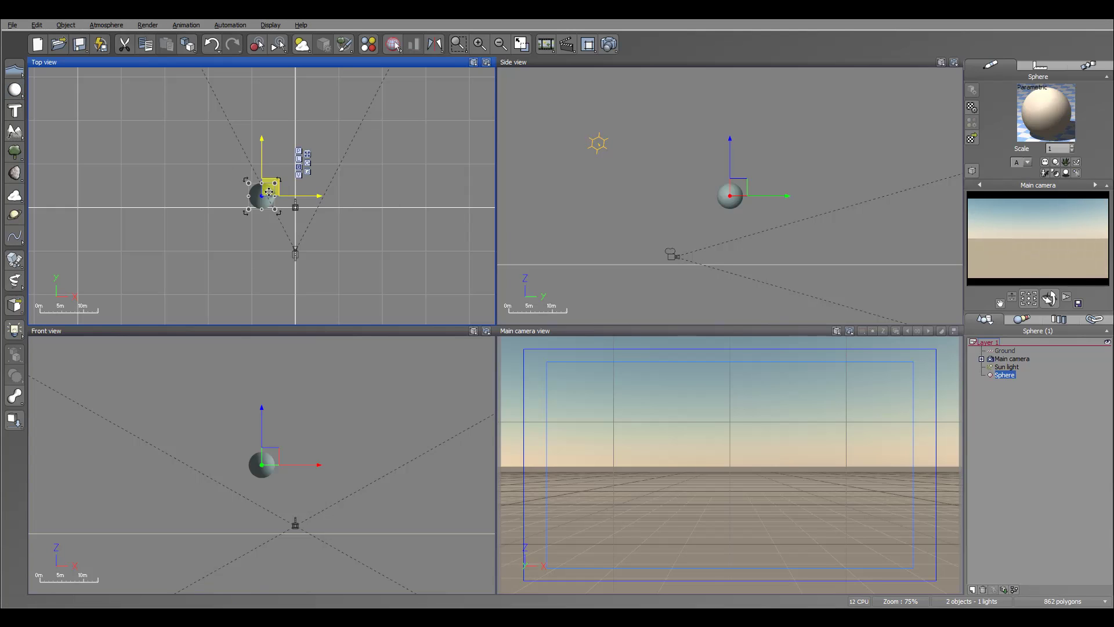
pyautogui.moveTo(268, 184); pyautogui.dragTo(306, 193)
pyautogui.click(14, 420)
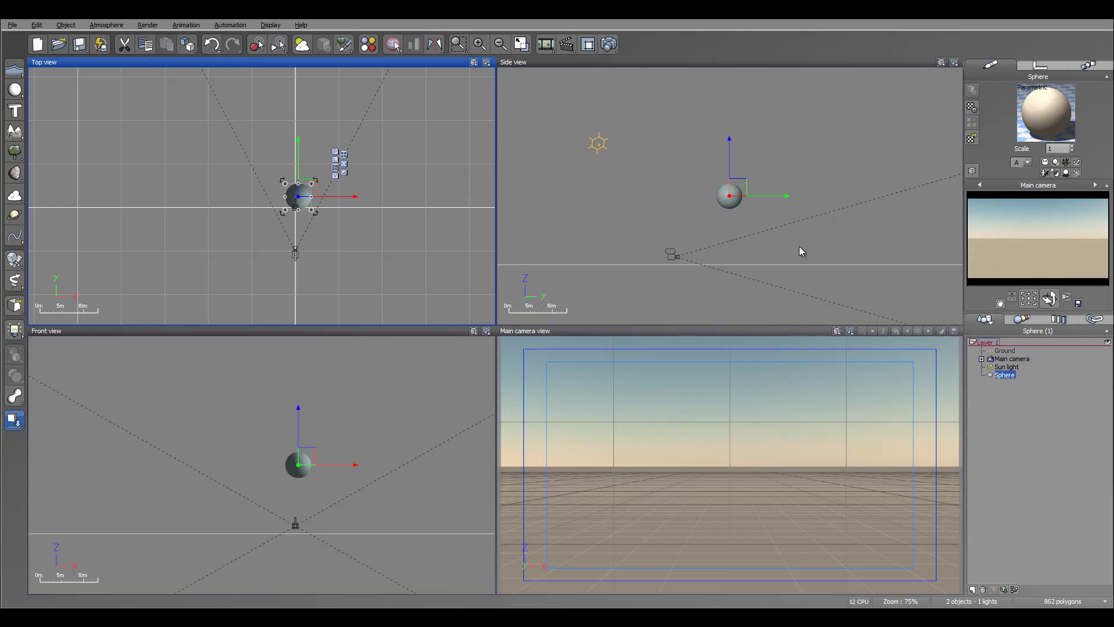
# Assign the "Paint on metall mesh" material from the GAP Urban collection to the sphere
pyautogui.click(972, 138)
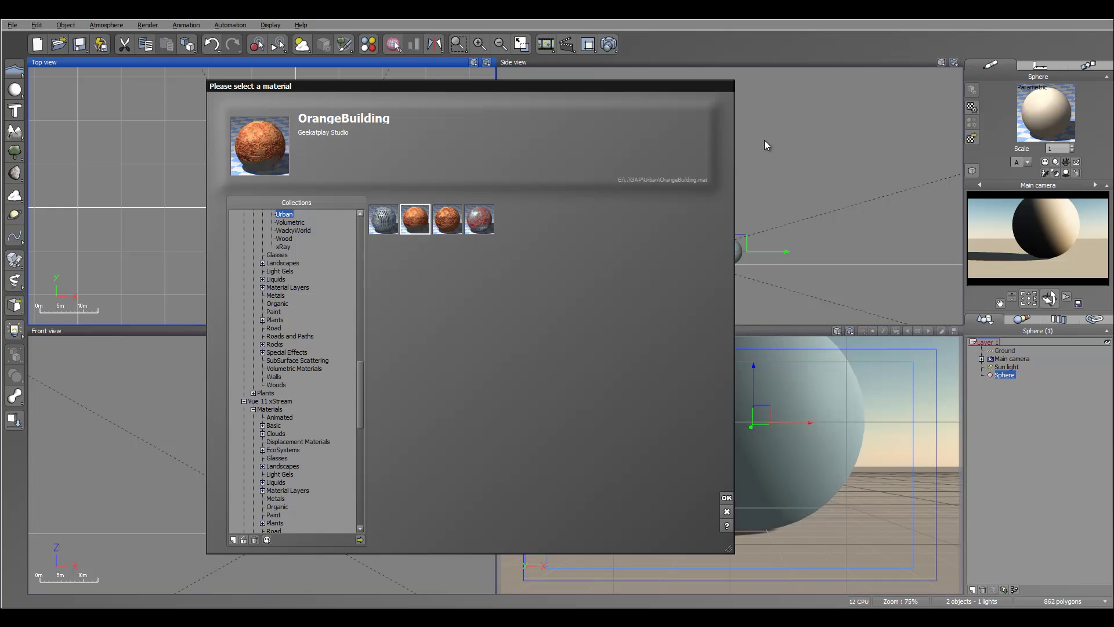
pyautogui.moveTo(508, 86); pyautogui.dragTo(569, 72)
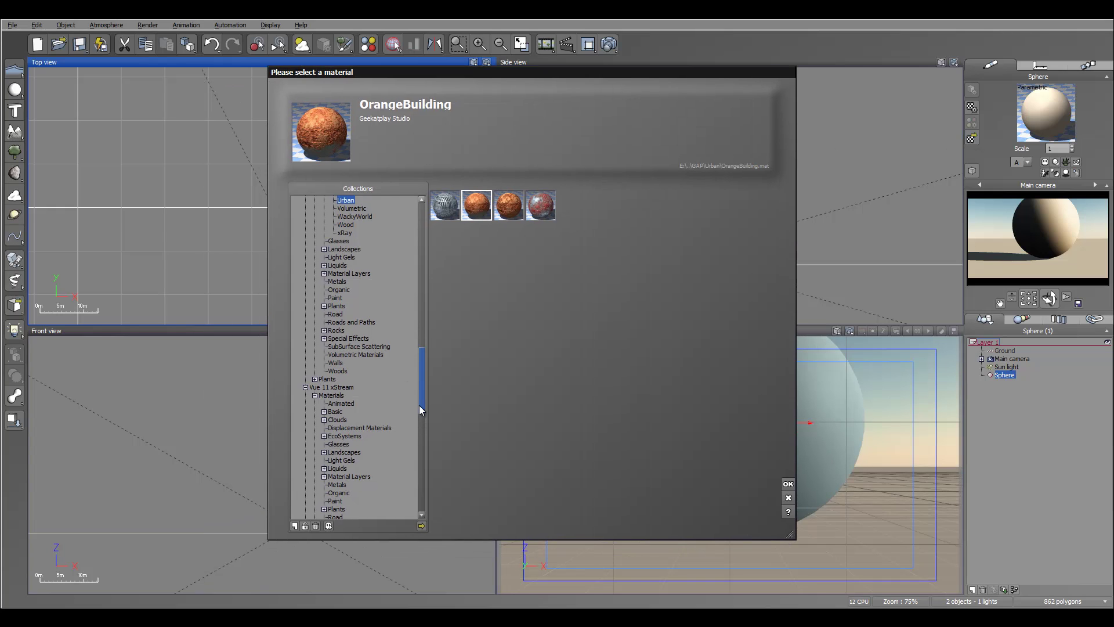
pyautogui.moveTo(420, 404); pyautogui.dragTo(430, 325)
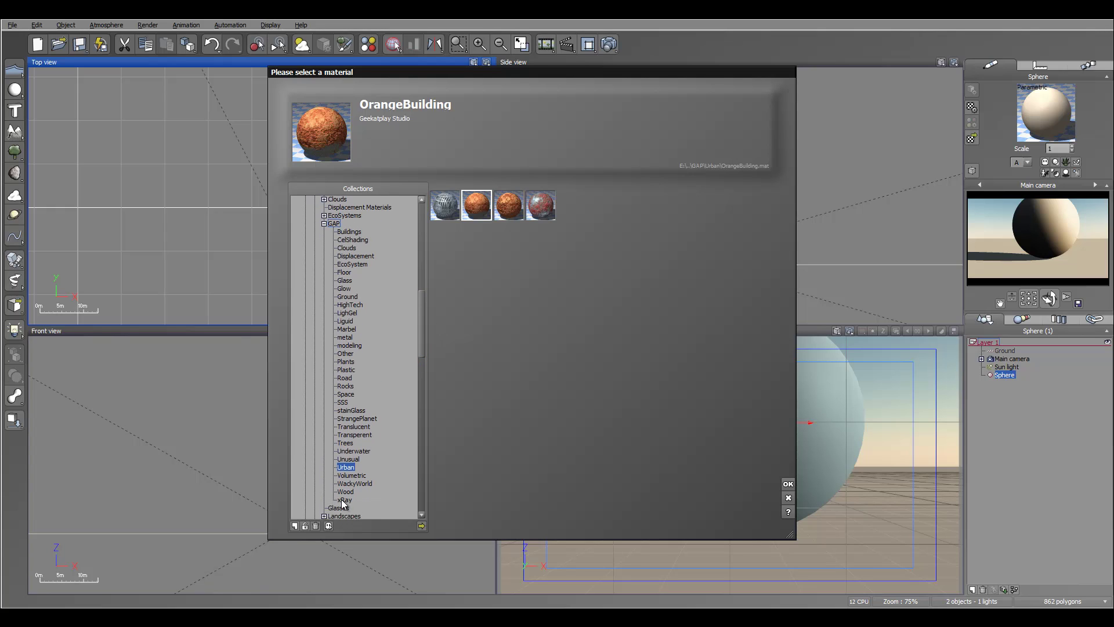
pyautogui.moveTo(419, 312); pyautogui.dragTo(420, 318)
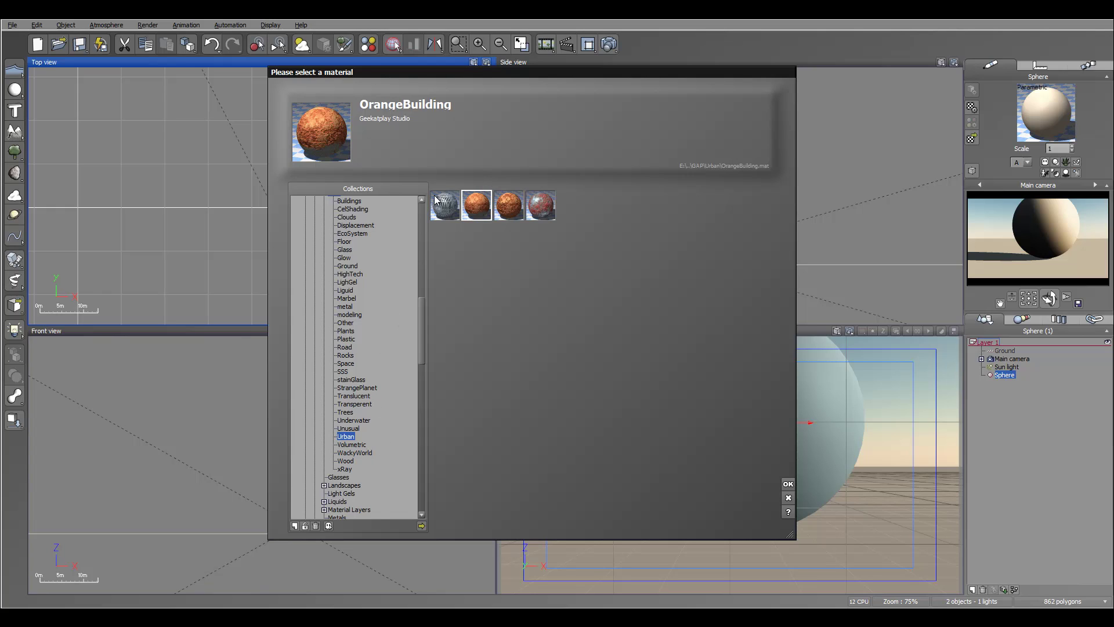
pyautogui.click(451, 212)
pyautogui.click(508, 205)
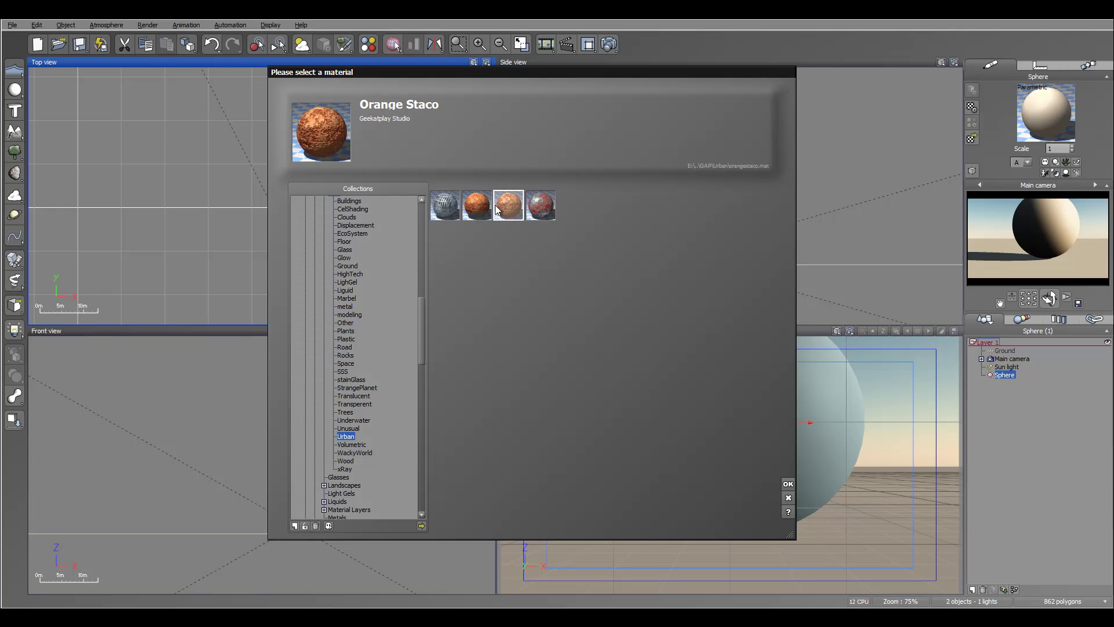
pyautogui.click(477, 205)
pyautogui.click(540, 206)
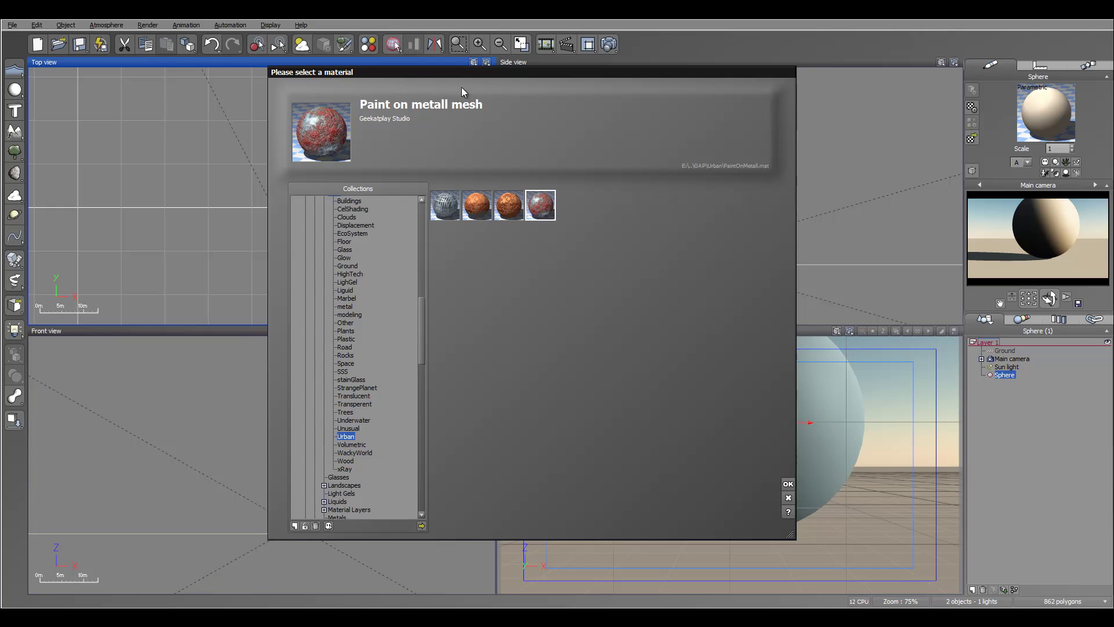
pyautogui.click(788, 483)
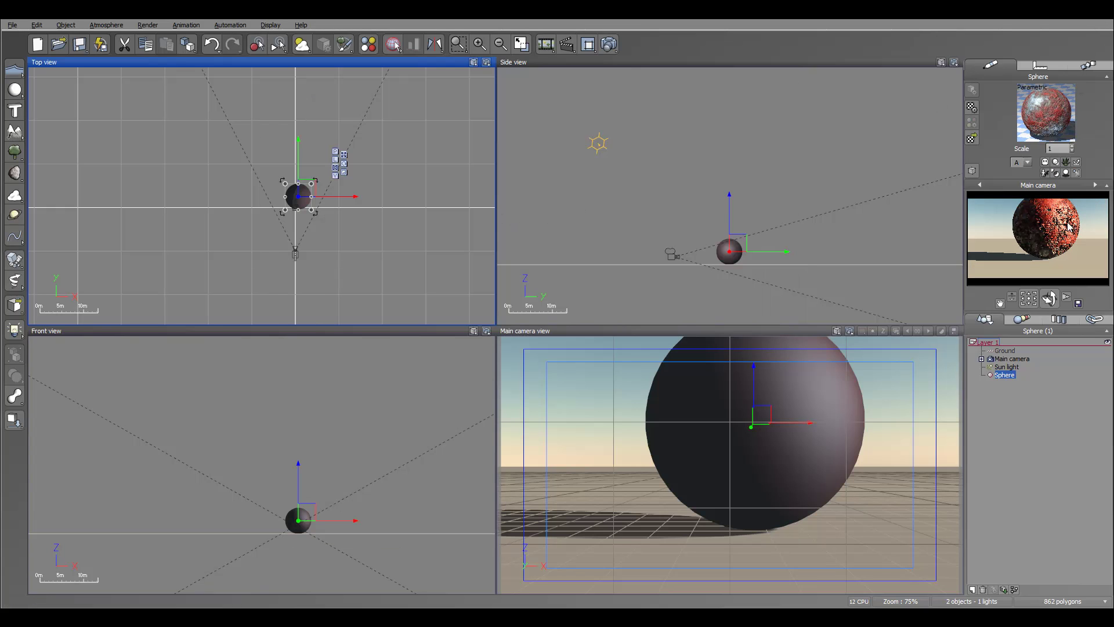
# Move the main camera back and up to a height of about 8.2 m, and render the scene
pyautogui.click(1022, 360)
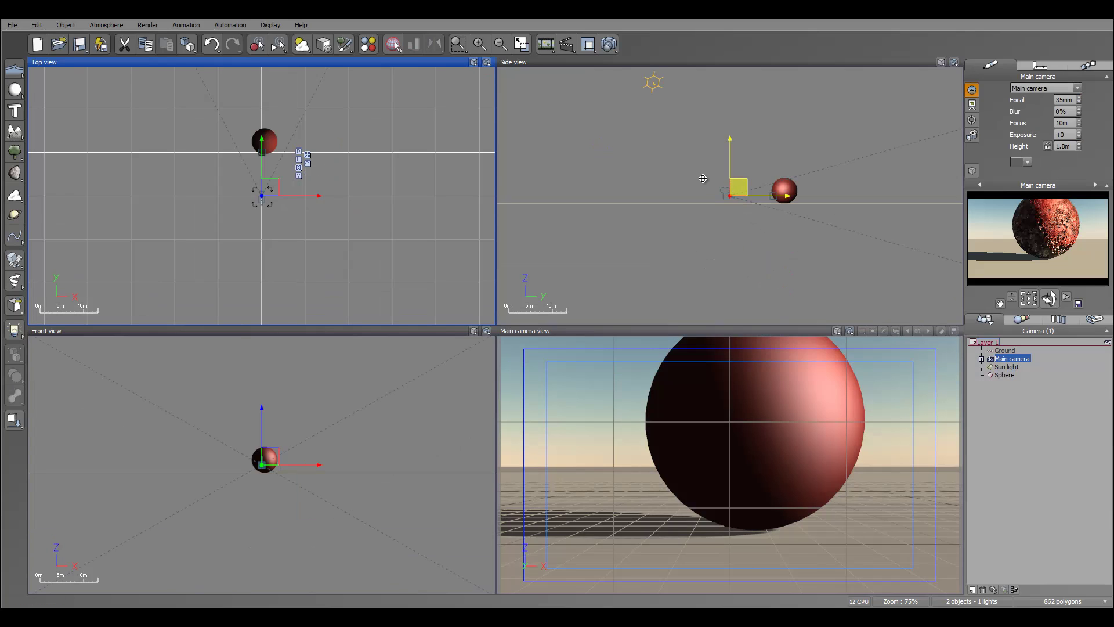
pyautogui.moveTo(722, 185); pyautogui.dragTo(683, 161)
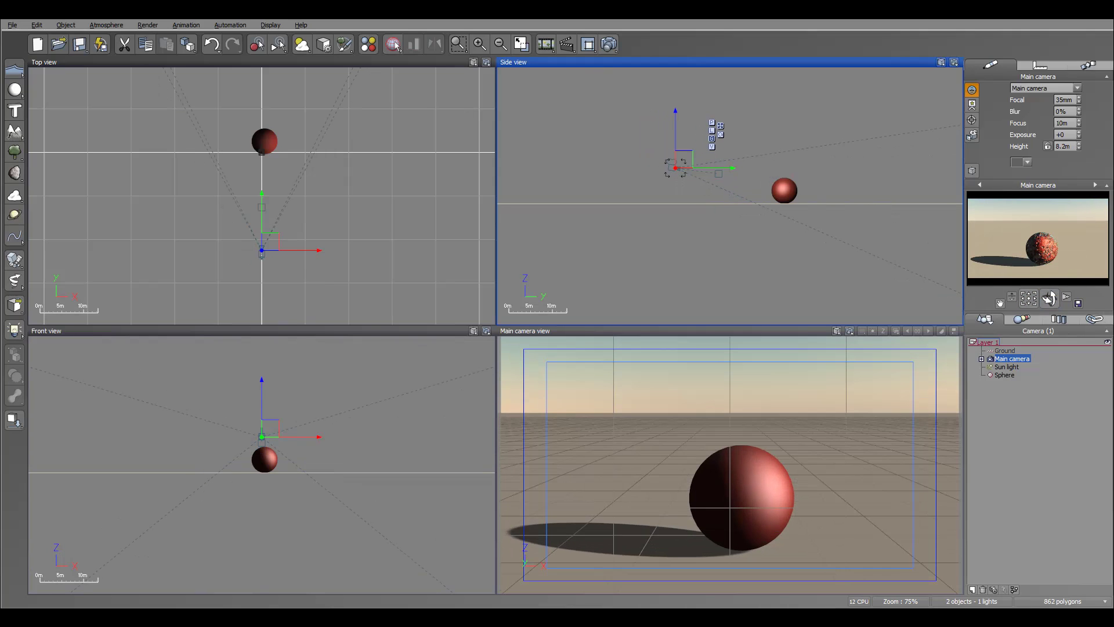
pyautogui.click(609, 45)
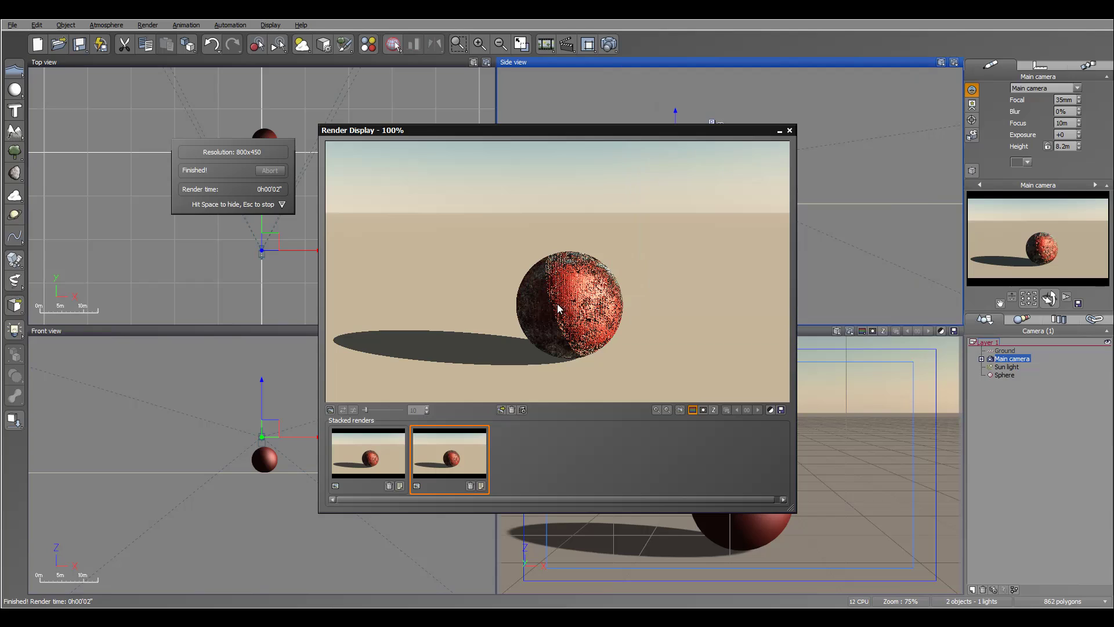
pyautogui.click(789, 131)
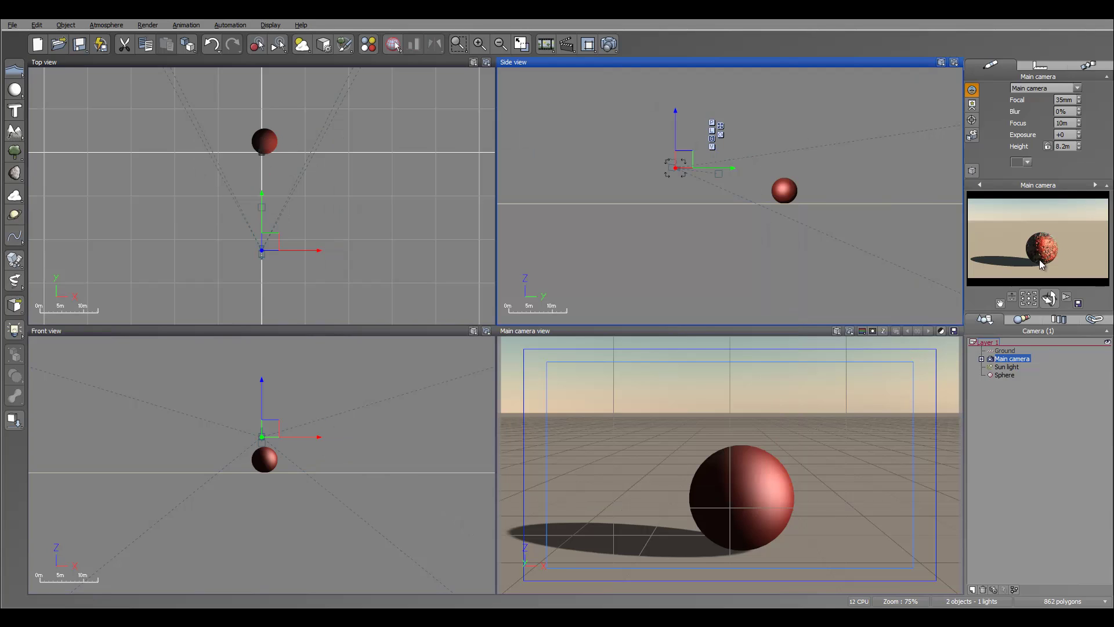
# Open the sphere's material in the Advanced Material Editor and place the editor clear of the sphere in the side view
pyautogui.click(1004, 375)
pyautogui.doubleClick(1031, 129)
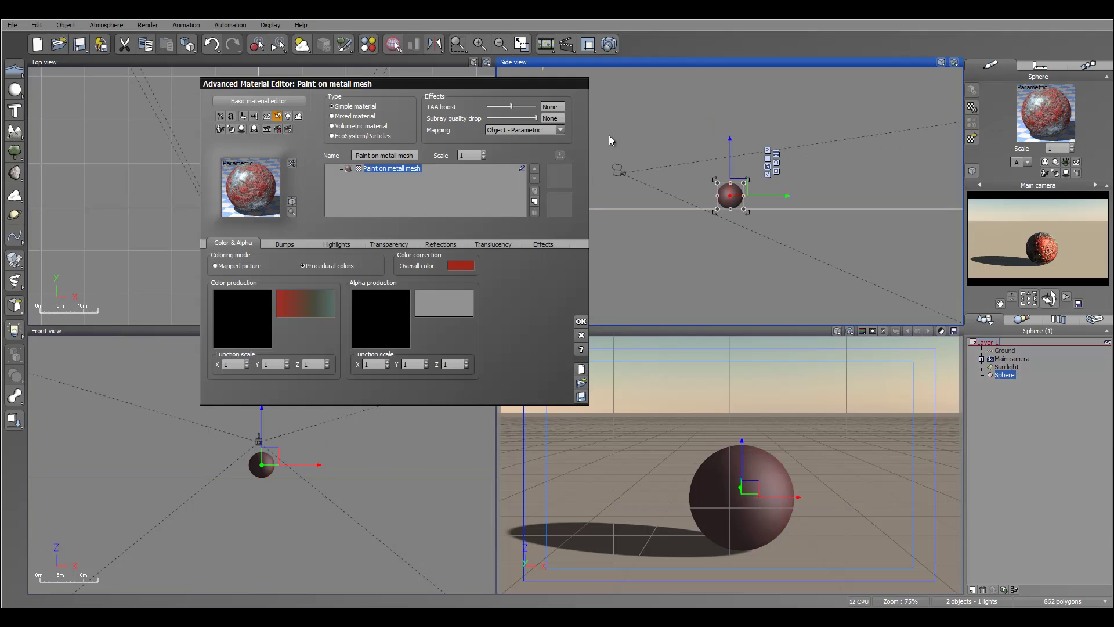
pyautogui.moveTo(467, 83); pyautogui.dragTo(511, 103)
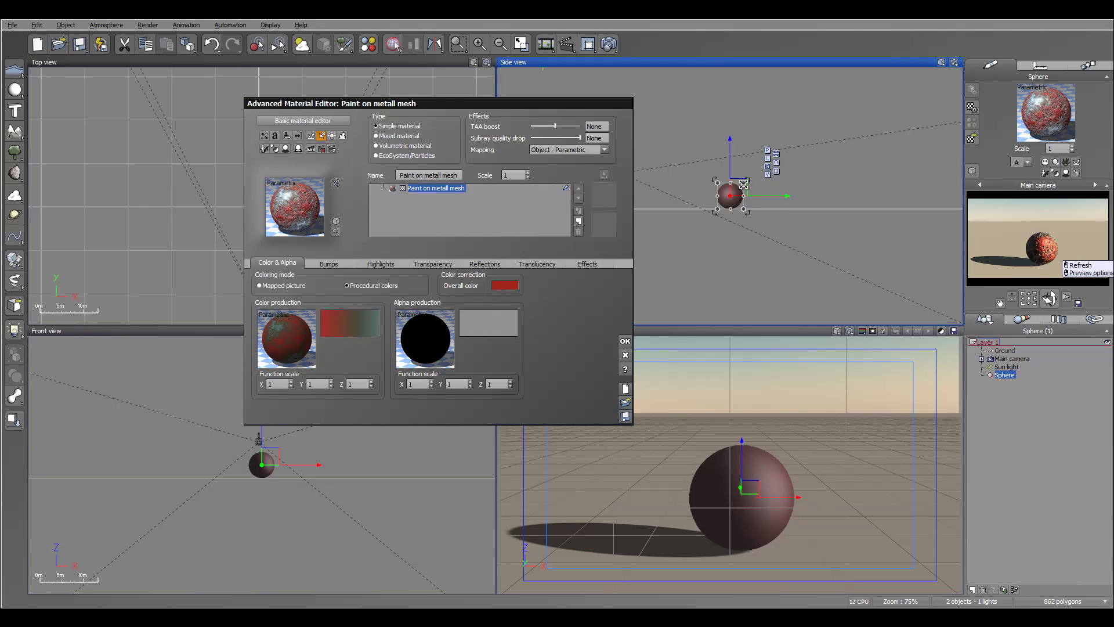
# Enlarge the sphere uniformly to check how its material scales, and shrink it back to about its original size
pyautogui.moveTo(743, 183); pyautogui.dragTo(765, 161)
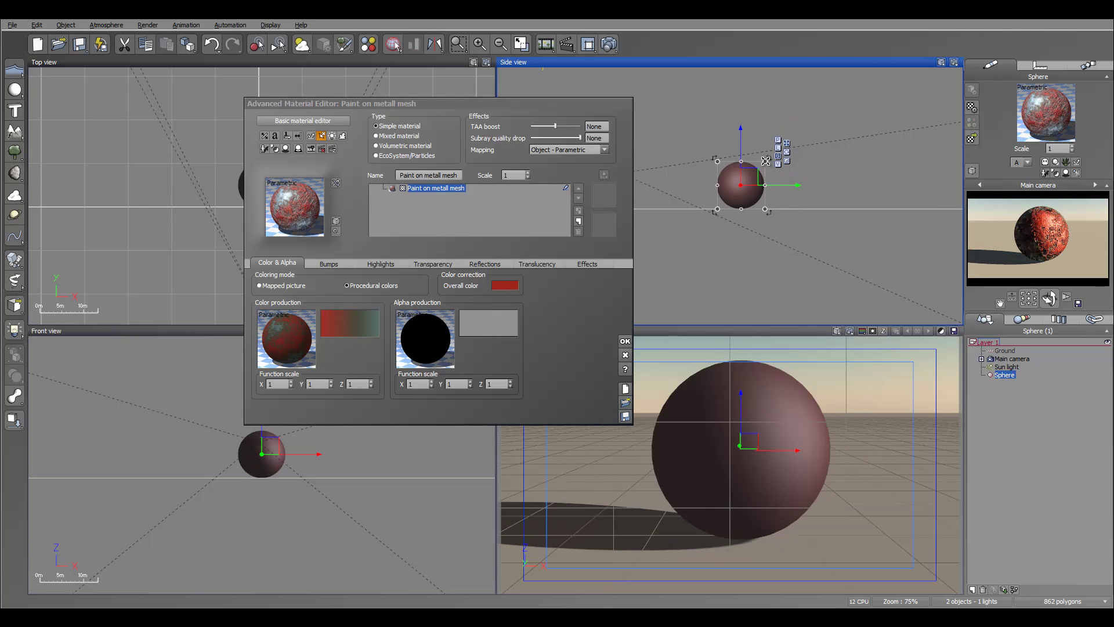
pyautogui.moveTo(765, 162); pyautogui.dragTo(738, 182)
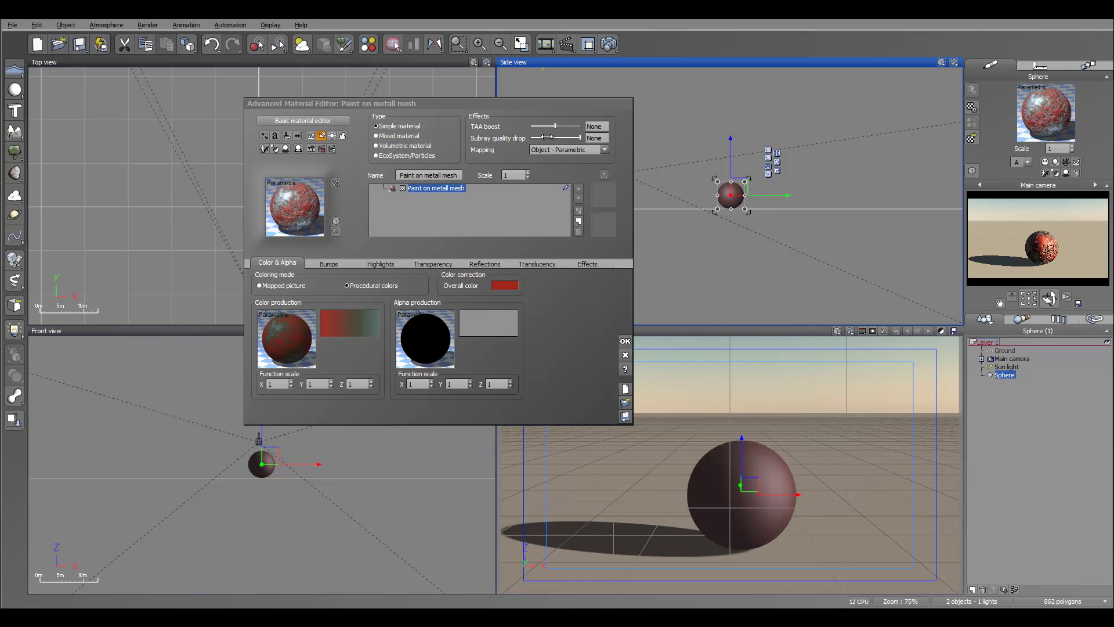
# Try World - Standard mapping on the sphere's material, and return the mapping to Object - Parametric
pyautogui.click(579, 151)
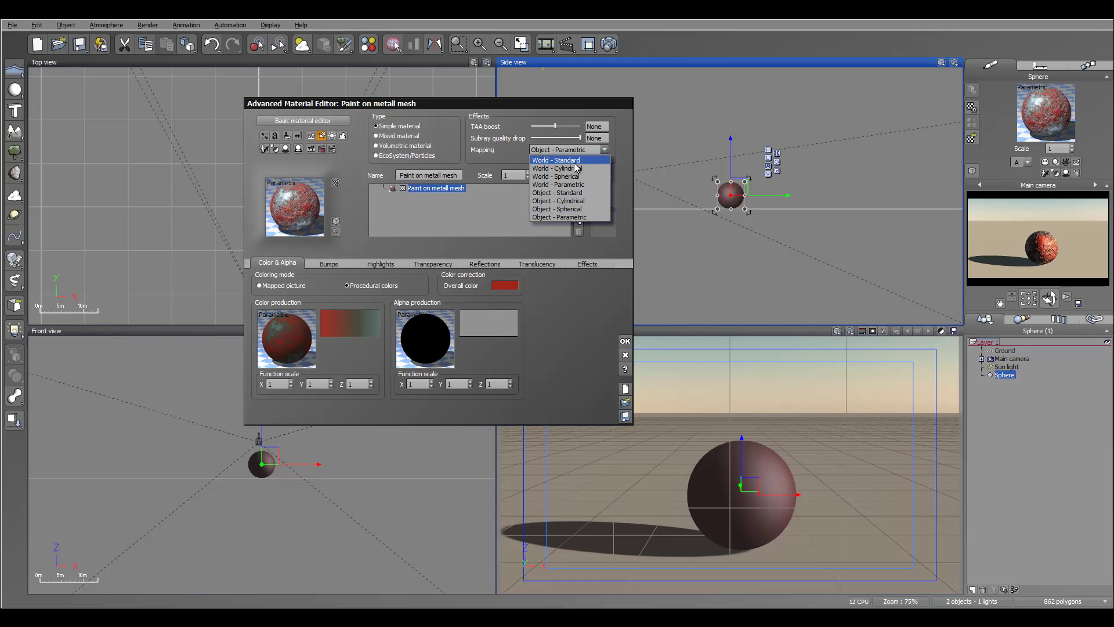
pyautogui.click(571, 161)
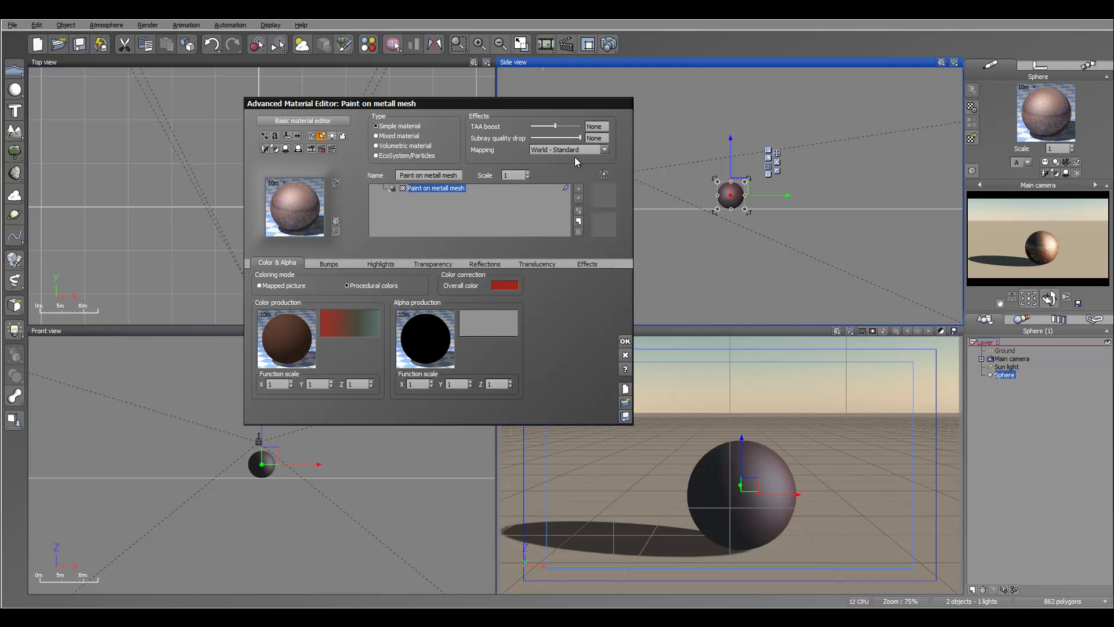
pyautogui.click(605, 150)
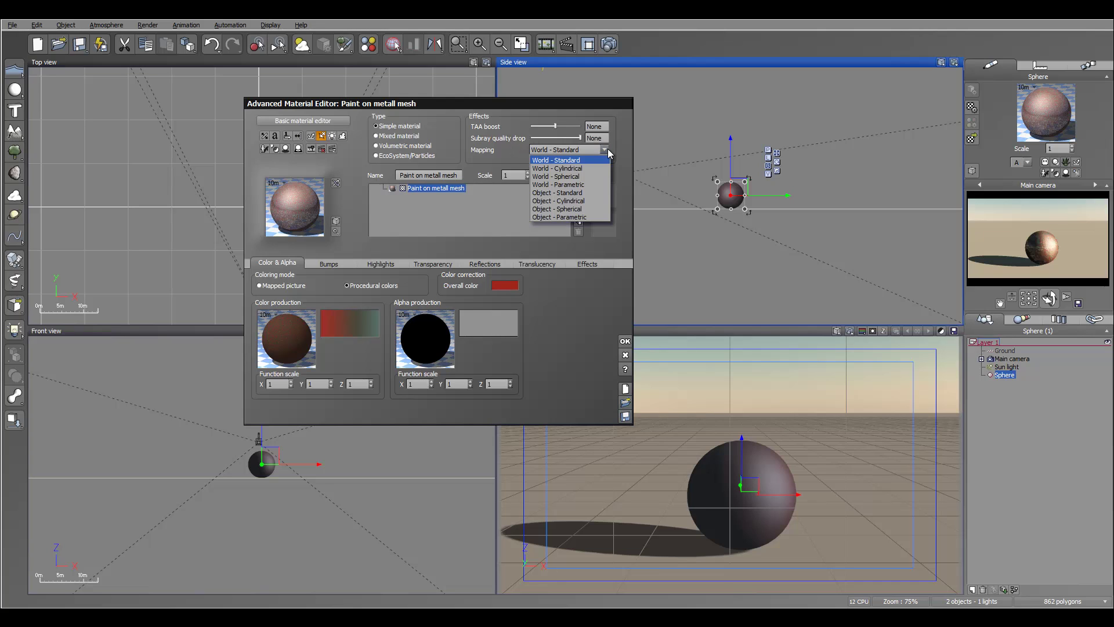
pyautogui.click(586, 218)
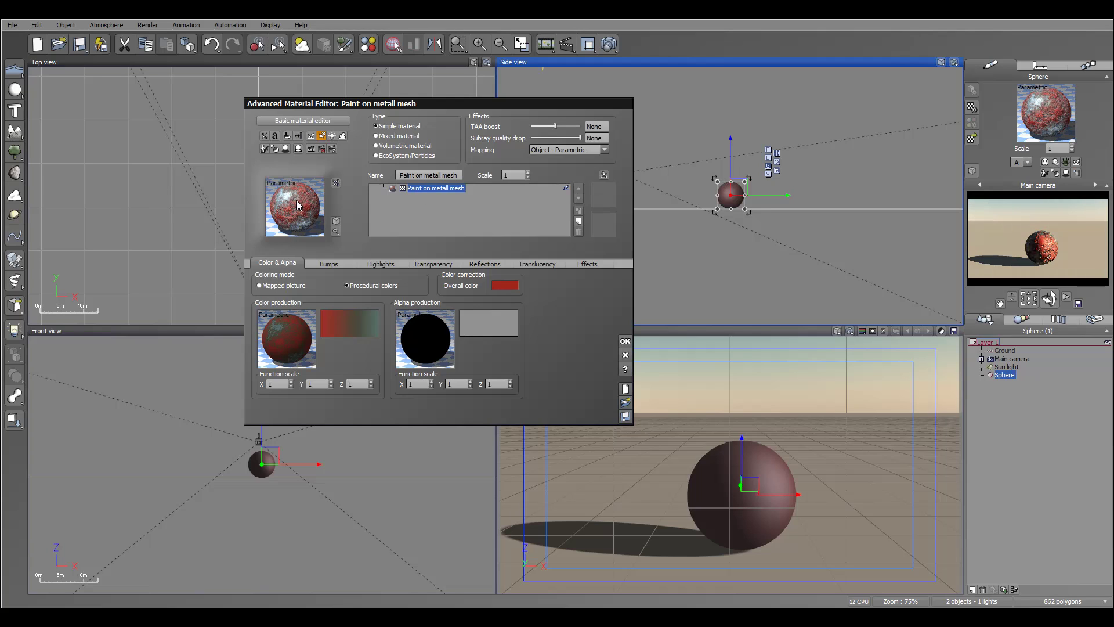
# Examine the node graph of the material's color production function, and close it without changes
pyautogui.rightClick(298, 322)
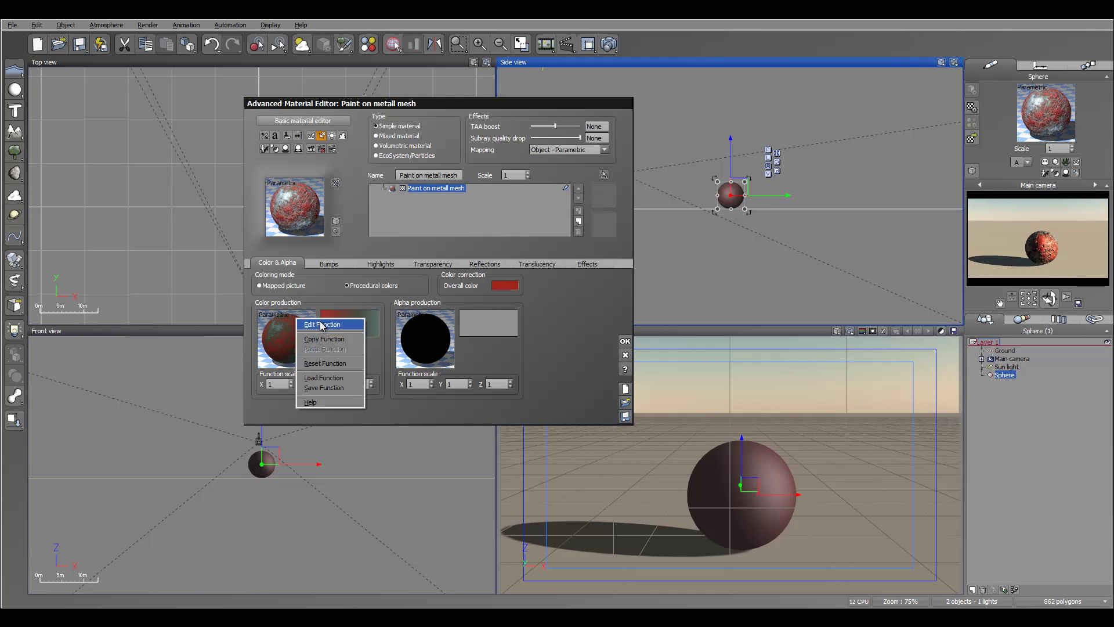
pyautogui.click(320, 324)
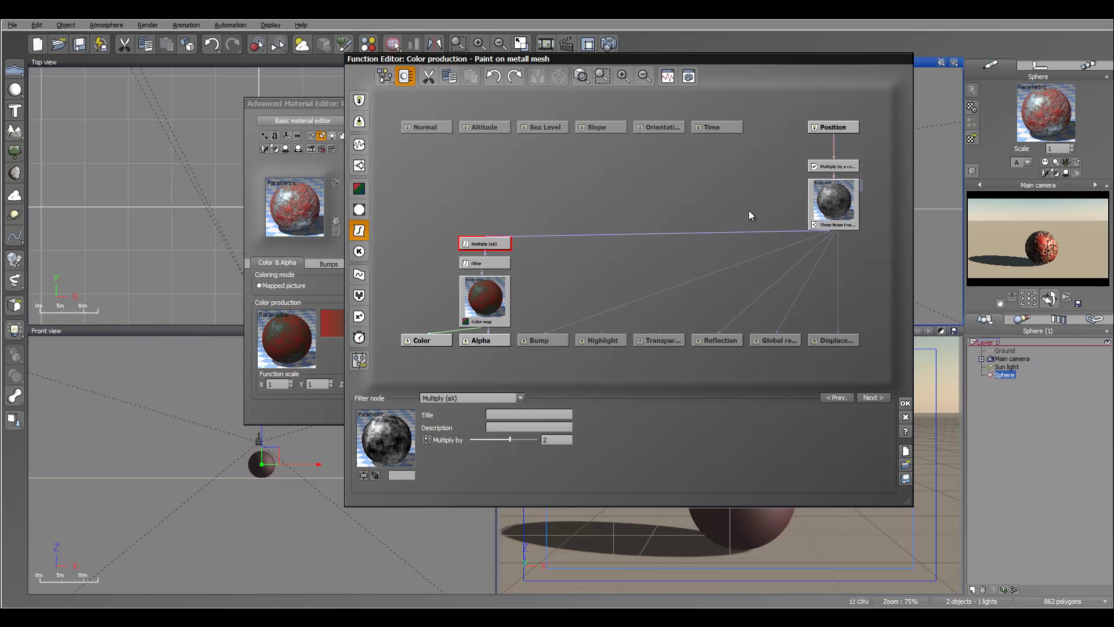
pyautogui.click(905, 416)
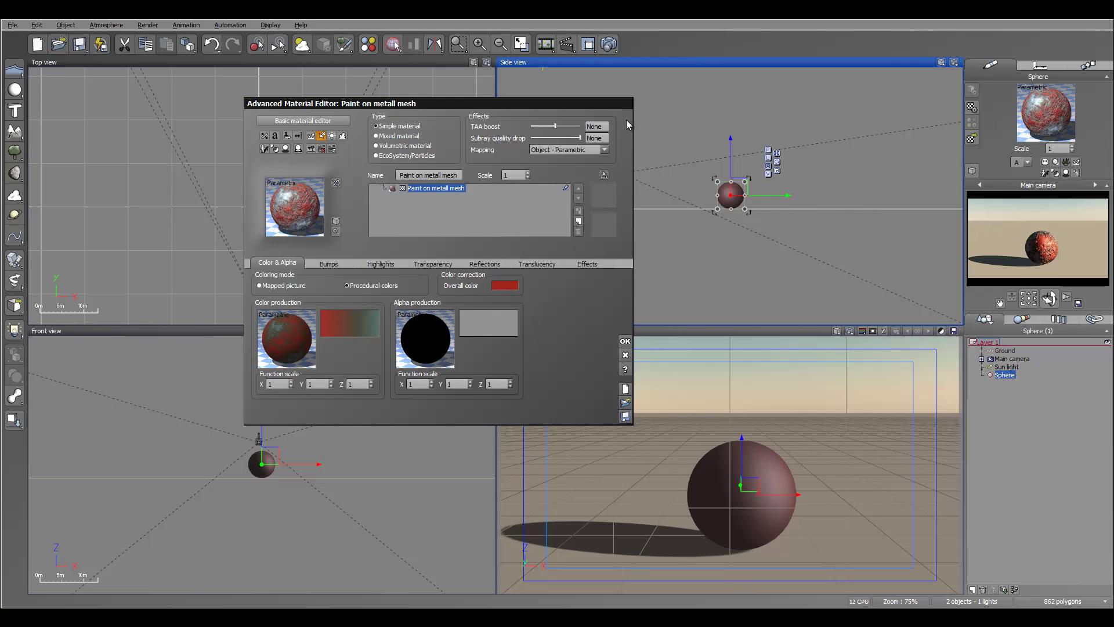
# Review the material's bump, effects, translucency and reflection settings and the available mapping modes without changing them
pyautogui.moveTo(475, 99); pyautogui.dragTo(484, 89)
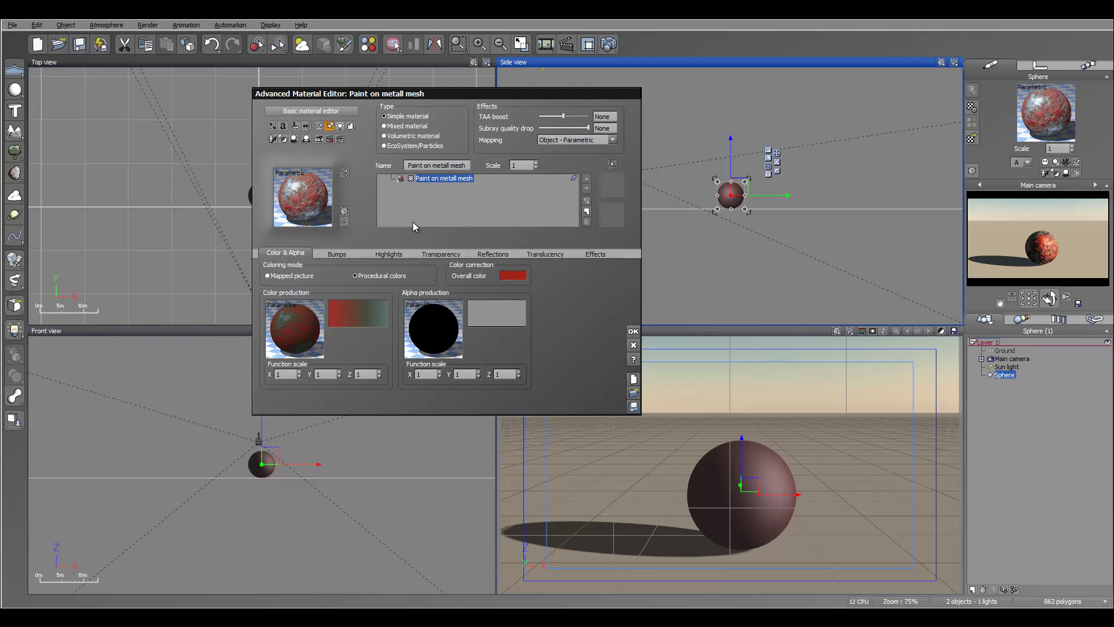
pyautogui.click(338, 254)
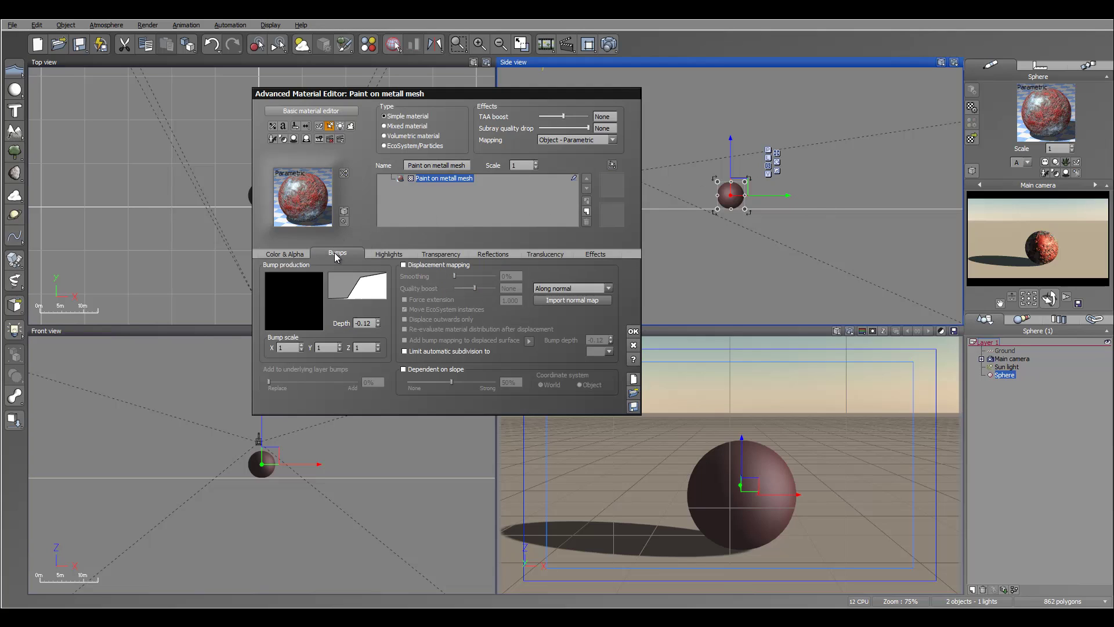
pyautogui.click(595, 254)
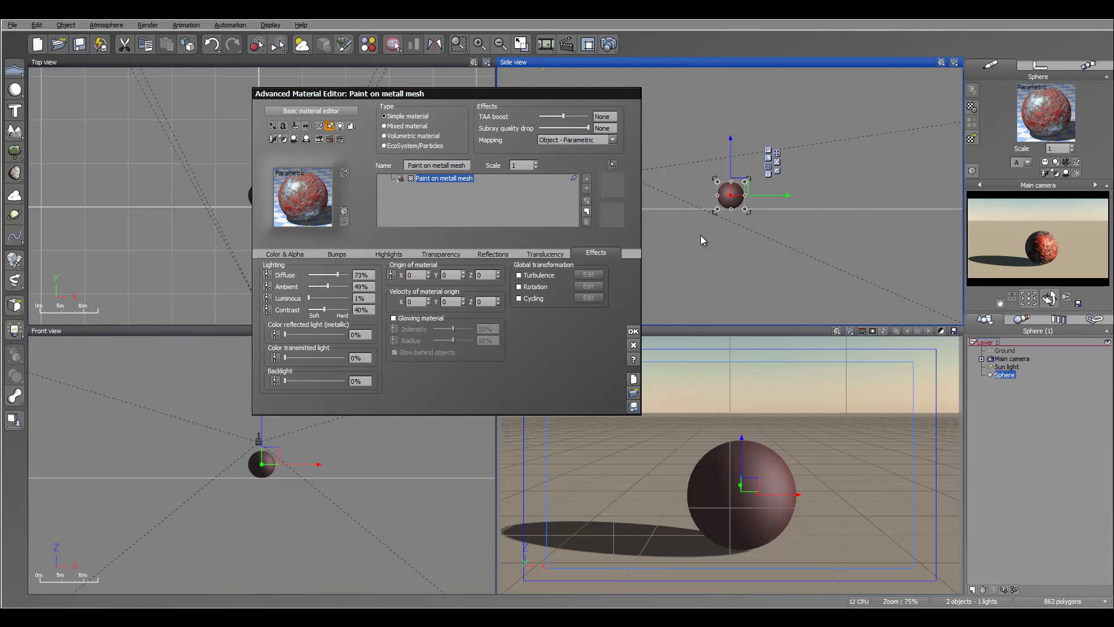
pyautogui.click(534, 255)
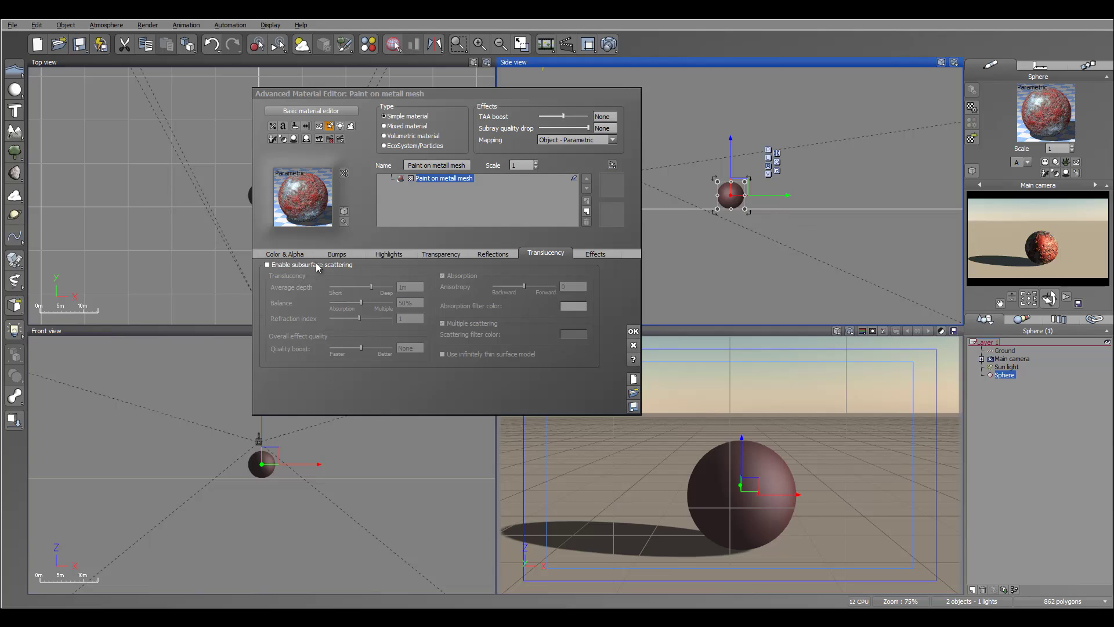
pyautogui.click(497, 256)
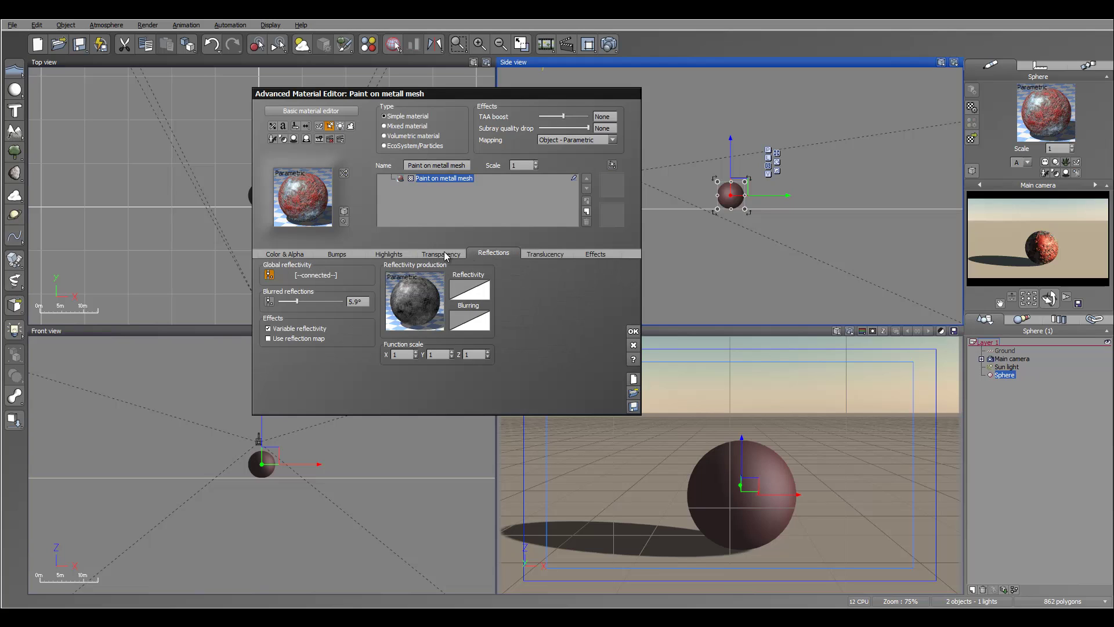
pyautogui.click(329, 255)
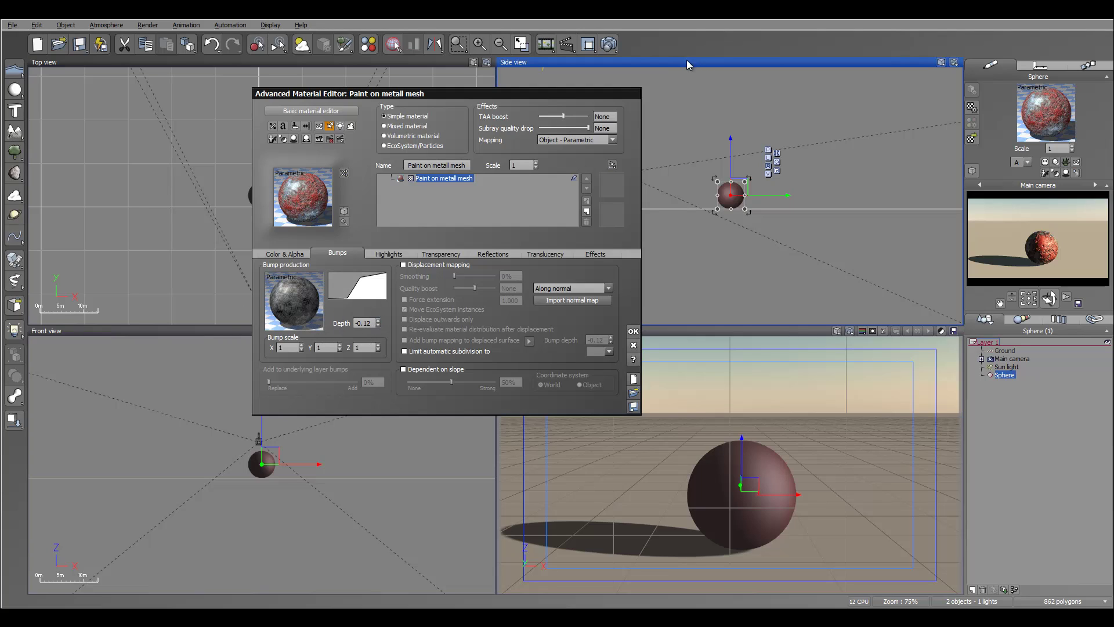
pyautogui.click(614, 142)
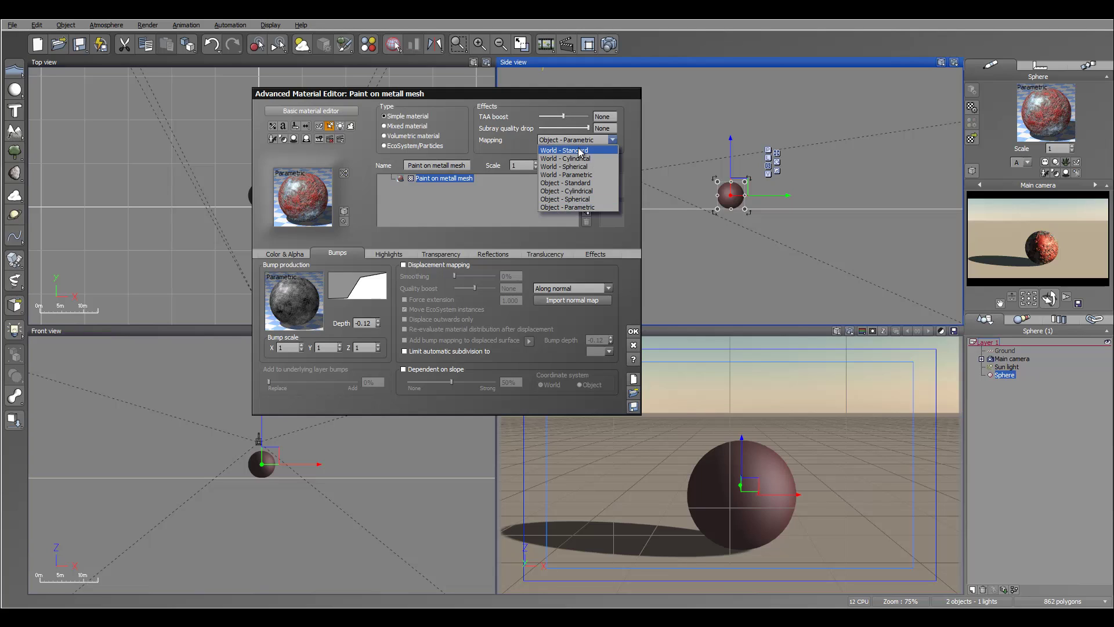
pyautogui.click(638, 137)
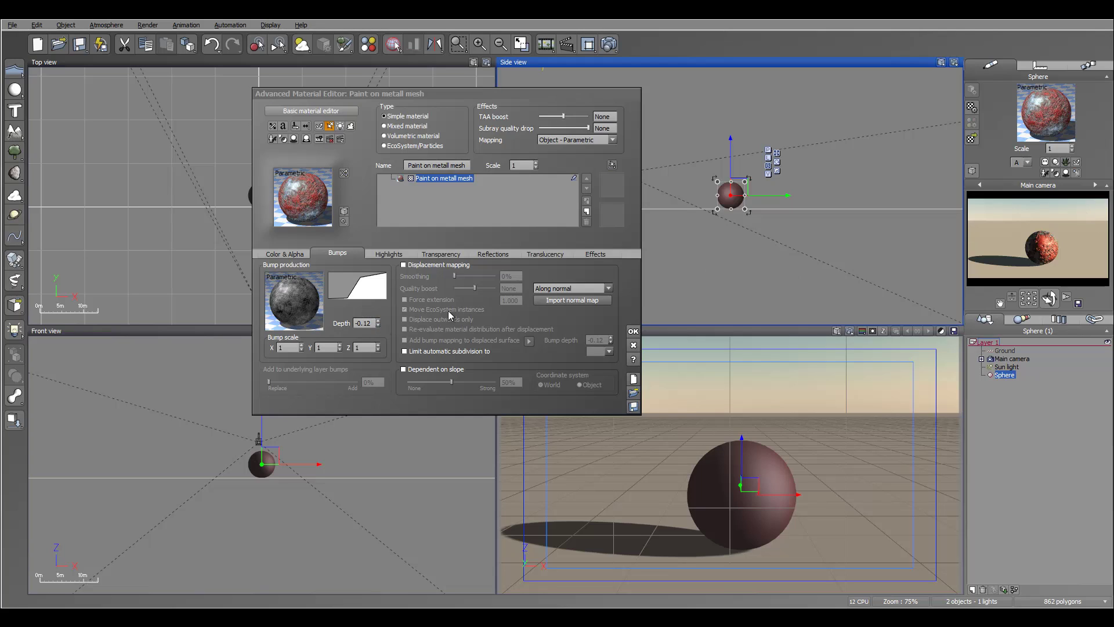
# Try displacement mapping on the material and switch it off again, then set the bump depth to about -0.07
pyautogui.click(404, 265)
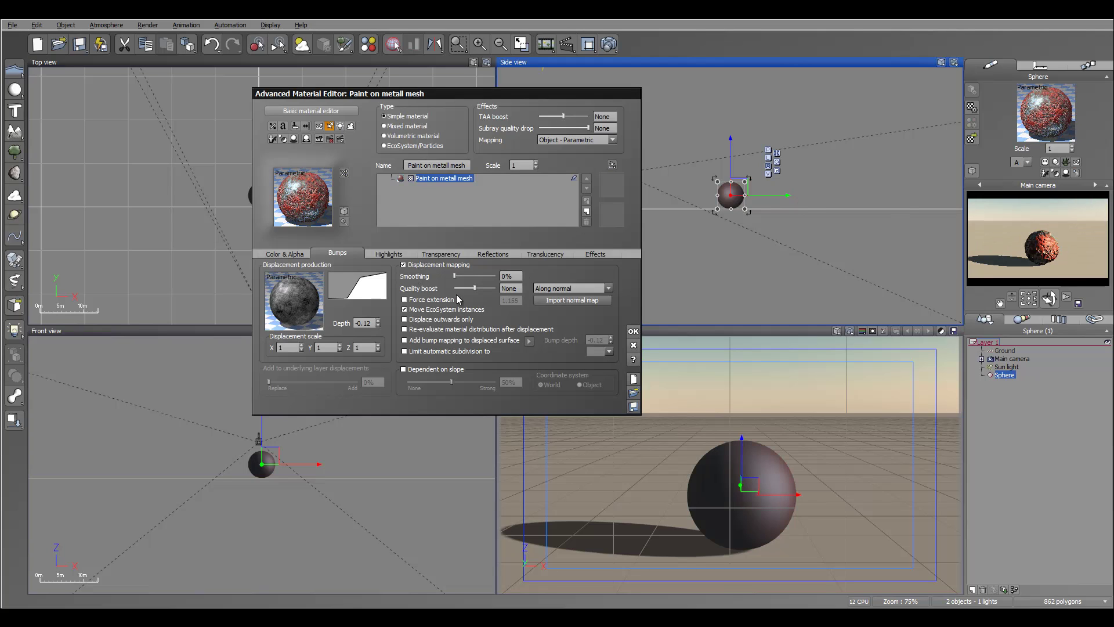
pyautogui.click(409, 266)
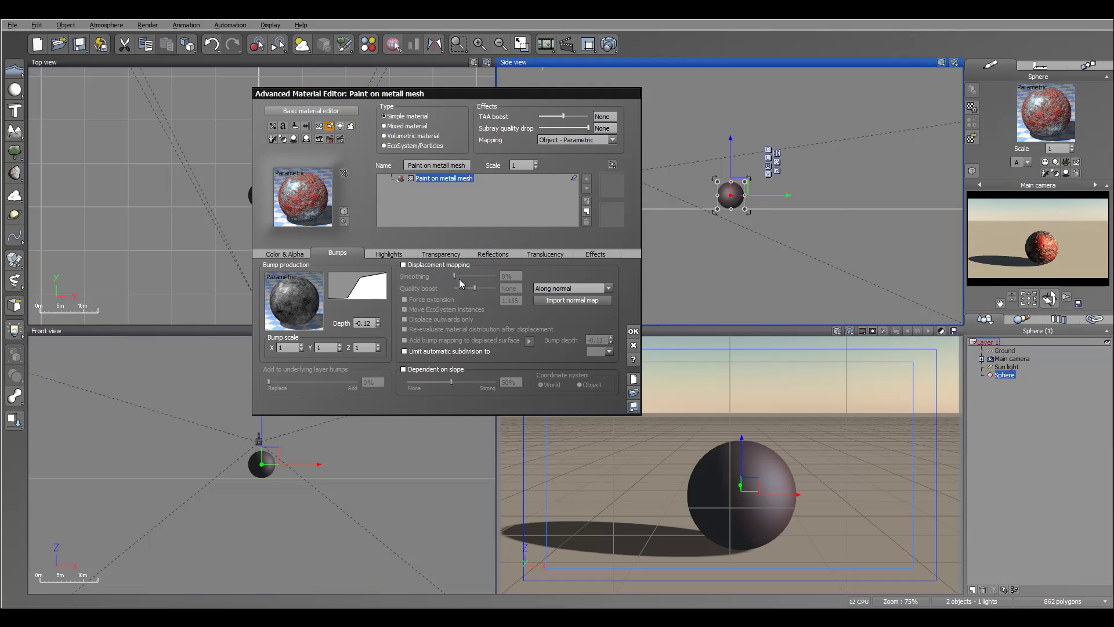
pyautogui.click(378, 325)
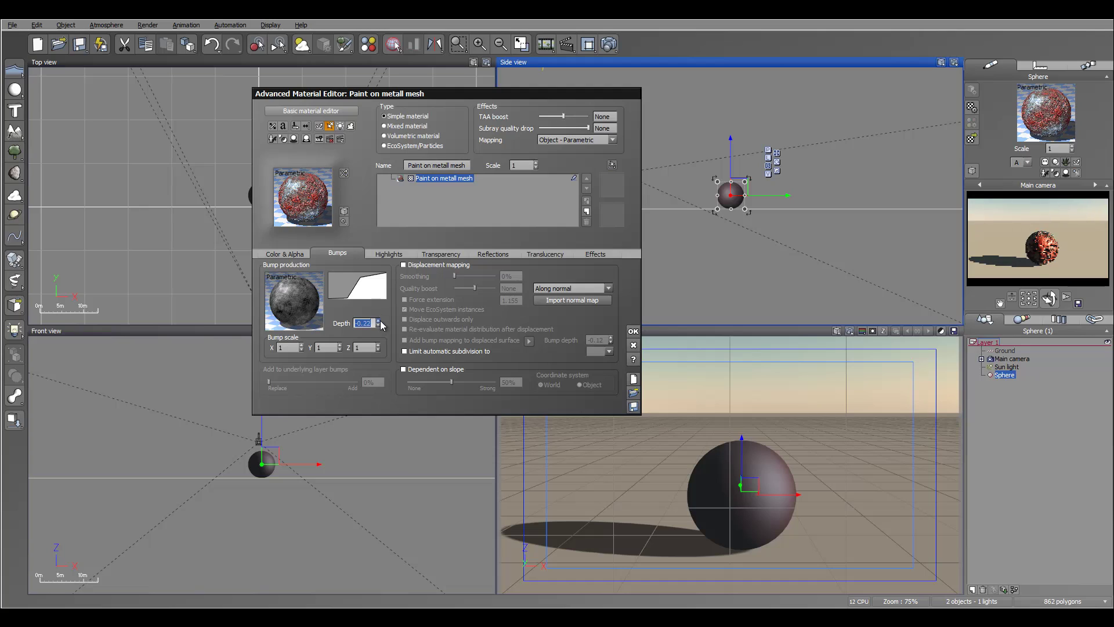
pyautogui.click(381, 321)
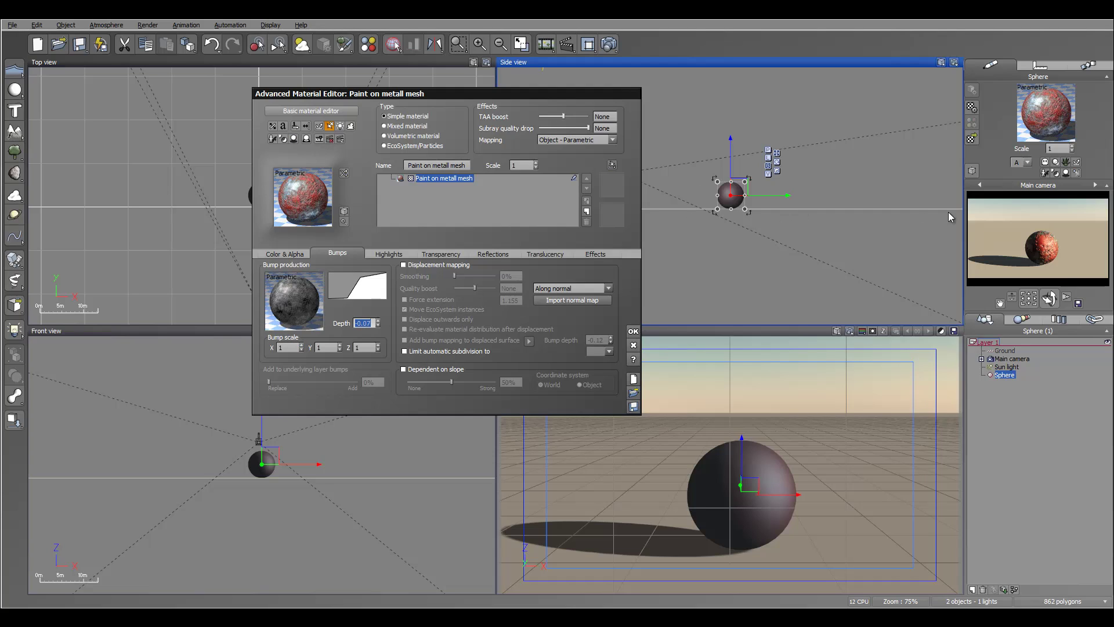
# Open the color production function for editing and spread the Three Noise Fractal and Multiply by a constant nodes apart below the Position input
pyautogui.click(271, 257)
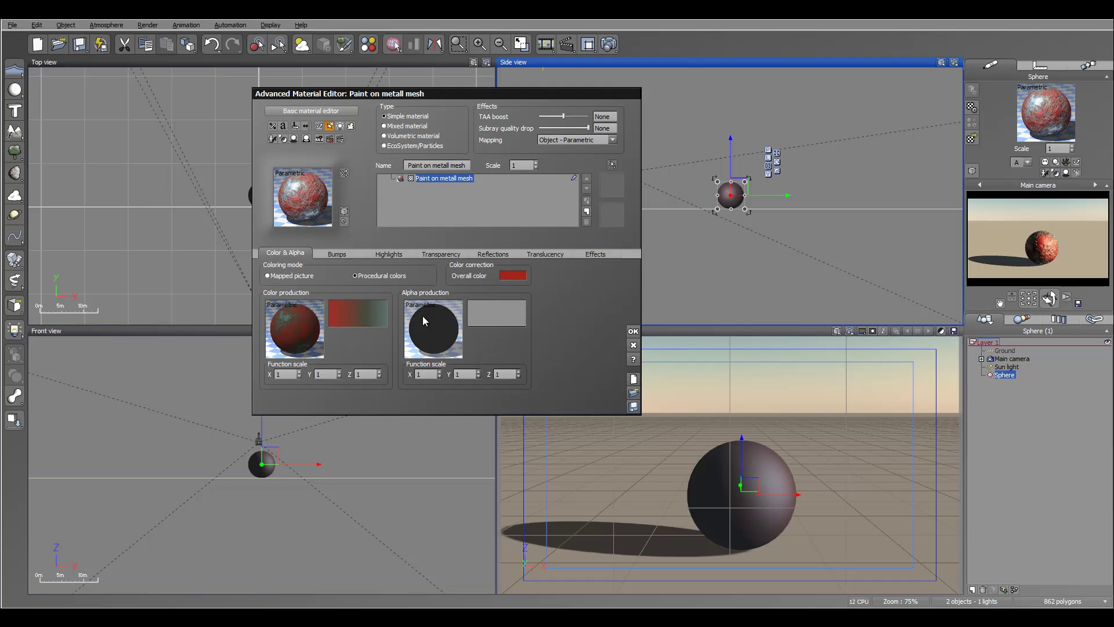
pyautogui.rightClick(294, 330)
pyautogui.click(314, 333)
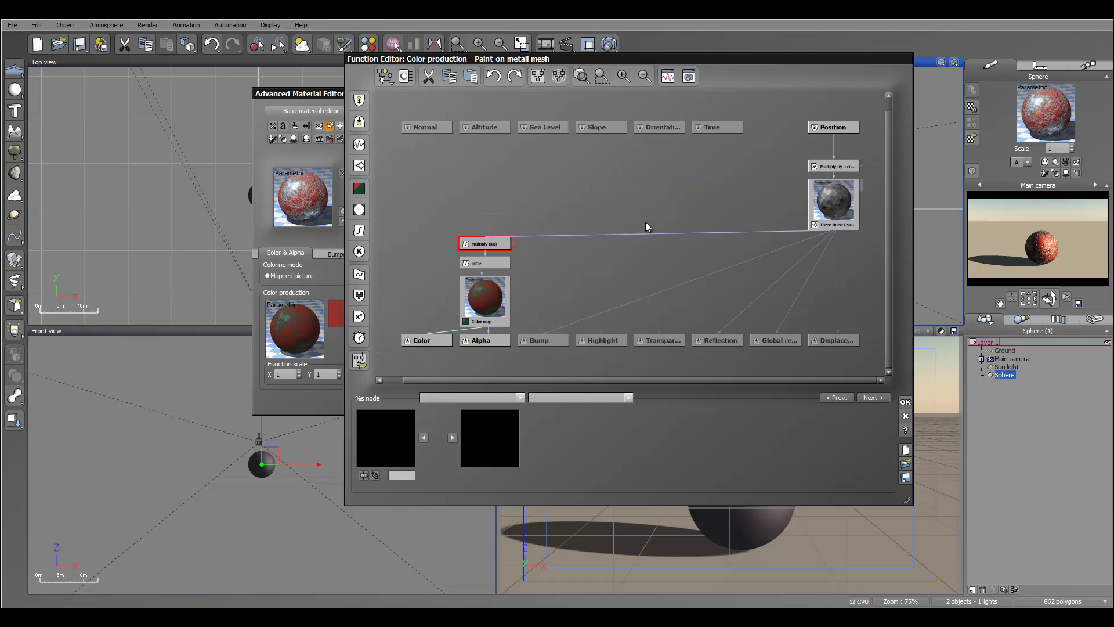
pyautogui.moveTo(818, 203); pyautogui.dragTo(664, 203)
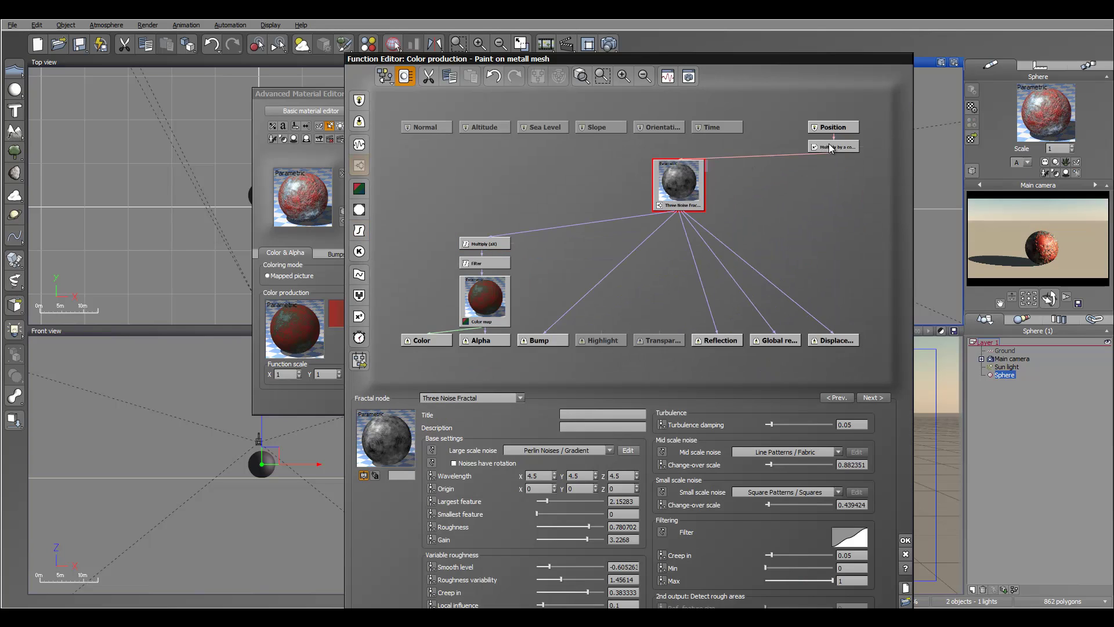
pyautogui.moveTo(826, 168); pyautogui.dragTo(736, 176)
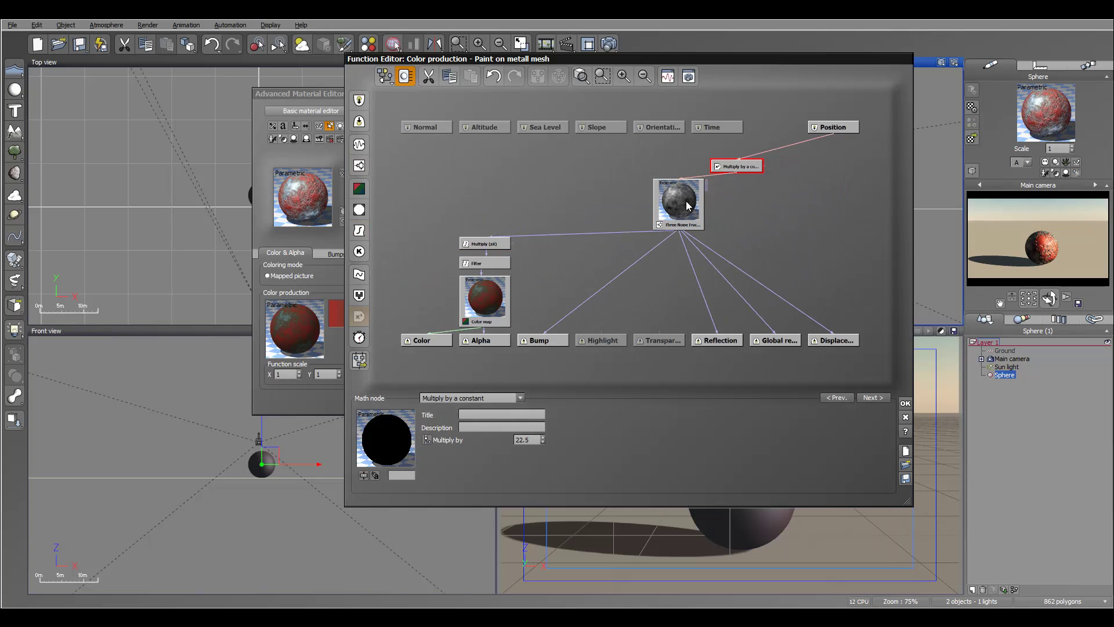
pyautogui.moveTo(678, 200); pyautogui.dragTo(582, 201)
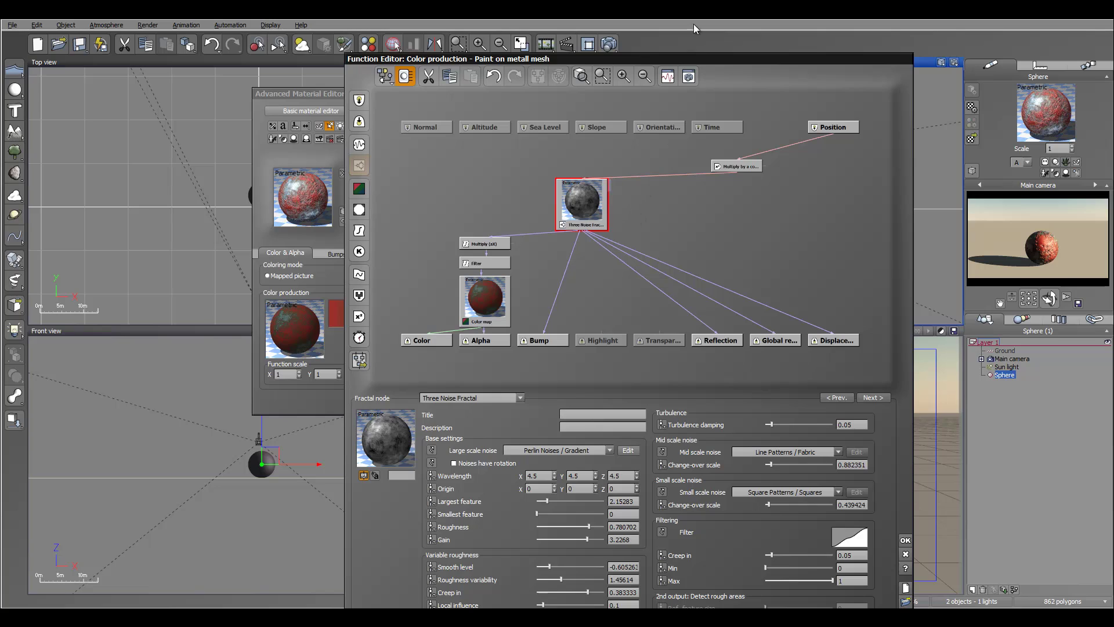
pyautogui.moveTo(698, 53); pyautogui.dragTo(649, 35)
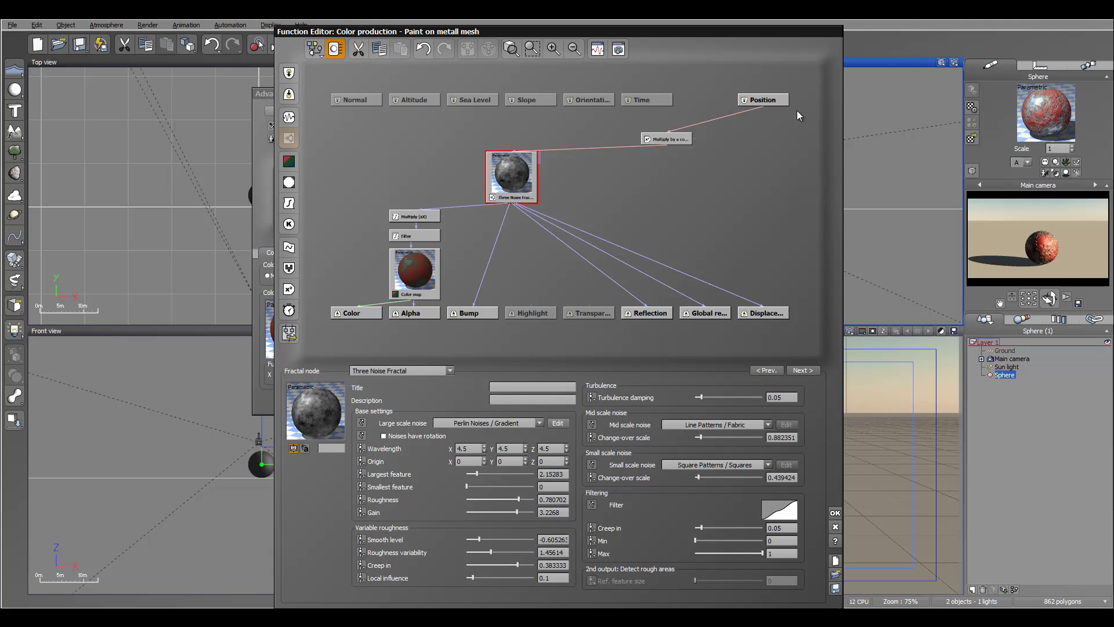
# Try higher factors on the Multiply by a constant node, set it to 1, and check the effect on the Three Noise Fractal node
pyautogui.click(669, 142)
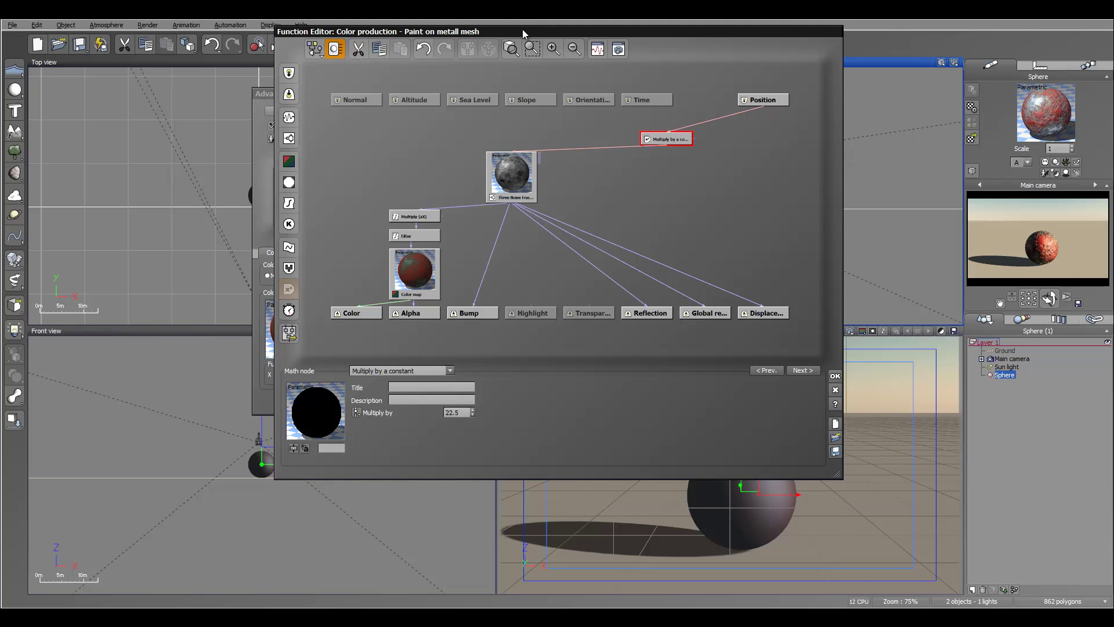
pyautogui.moveTo(522, 29); pyautogui.dragTo(664, 85)
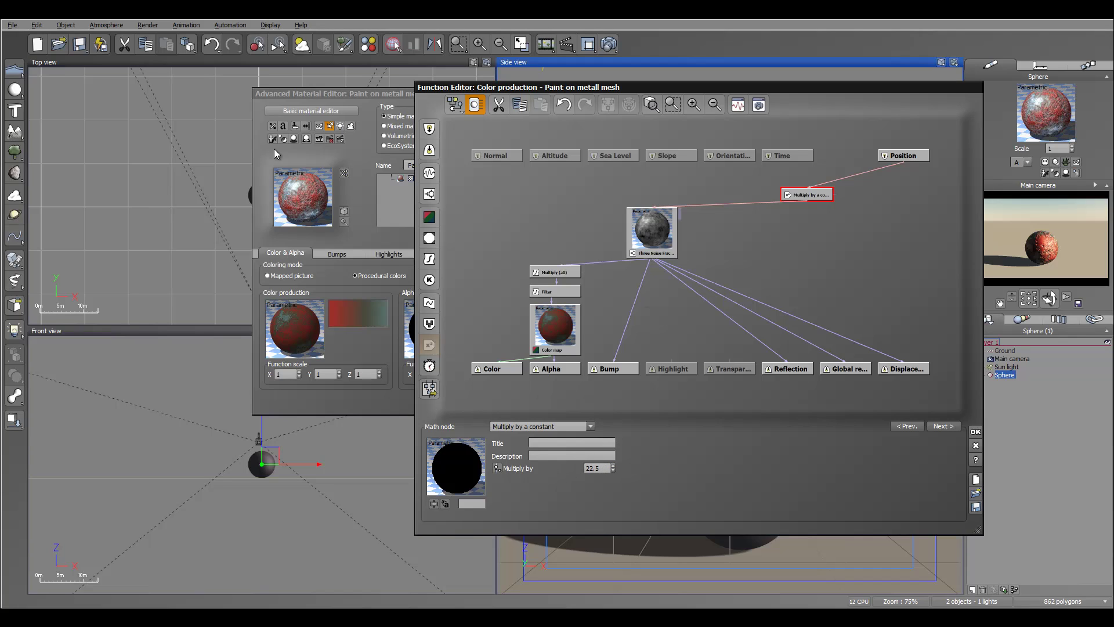
pyautogui.doubleClick(595, 468)
pyautogui.moveTo(614, 470); pyautogui.dragTo(614, 460)
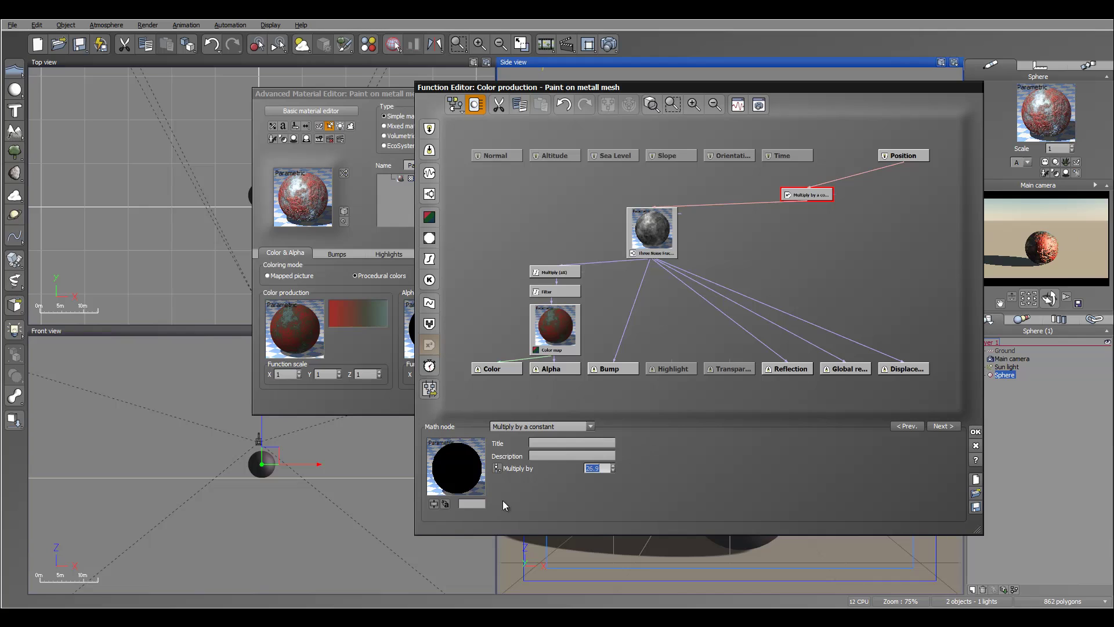
pyautogui.moveTo(613, 468); pyautogui.dragTo(674, 411)
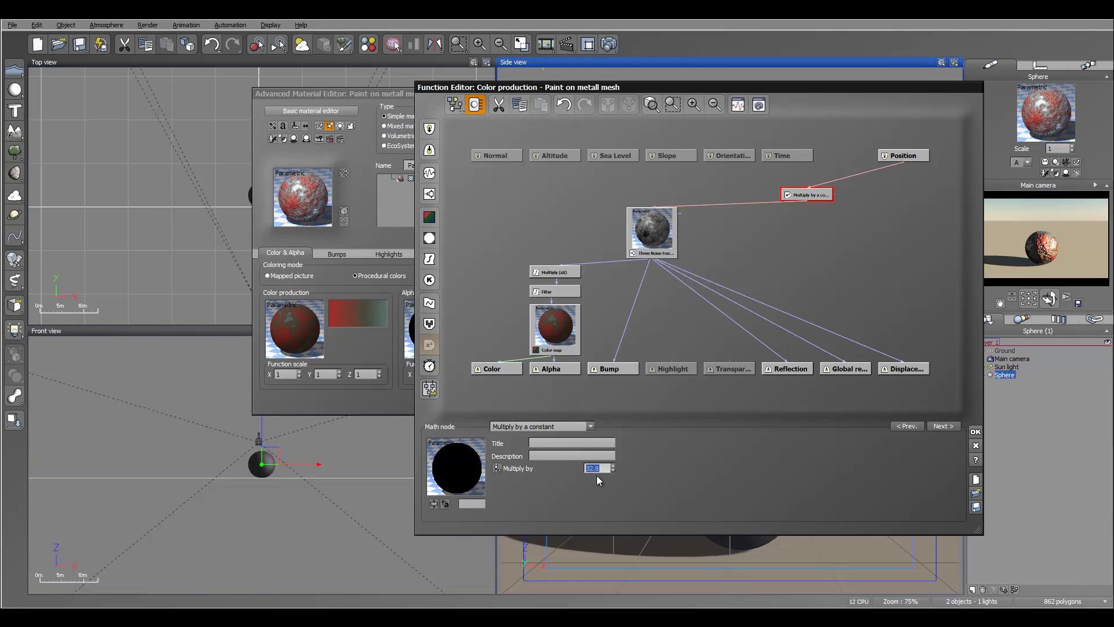
pyautogui.write('1')
pyautogui.press('Return')
pyautogui.click(1078, 251)
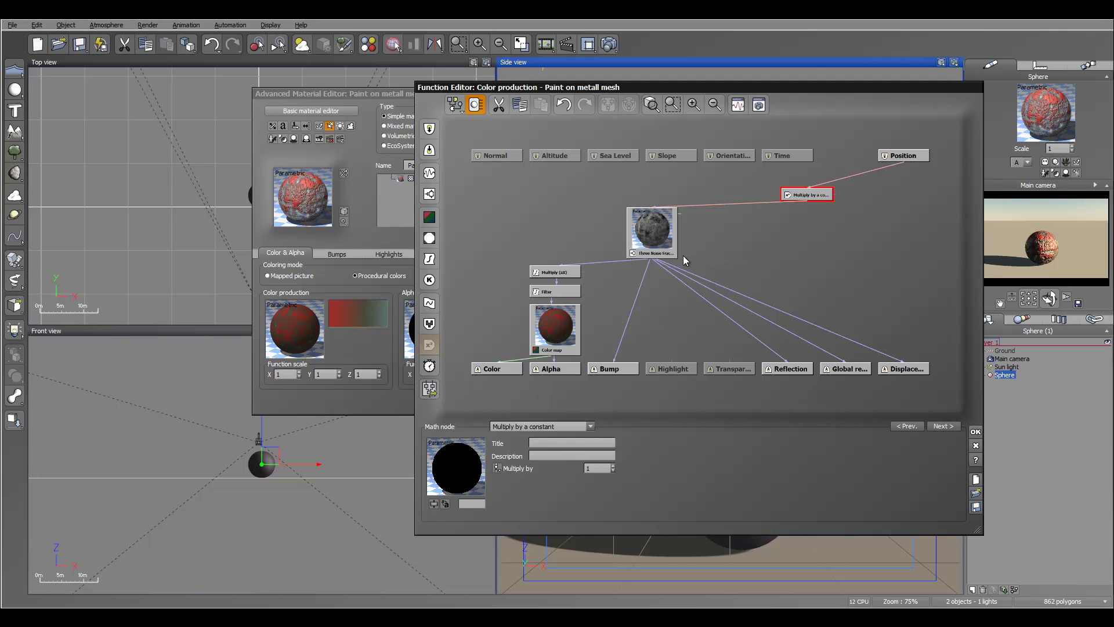
pyautogui.click(658, 228)
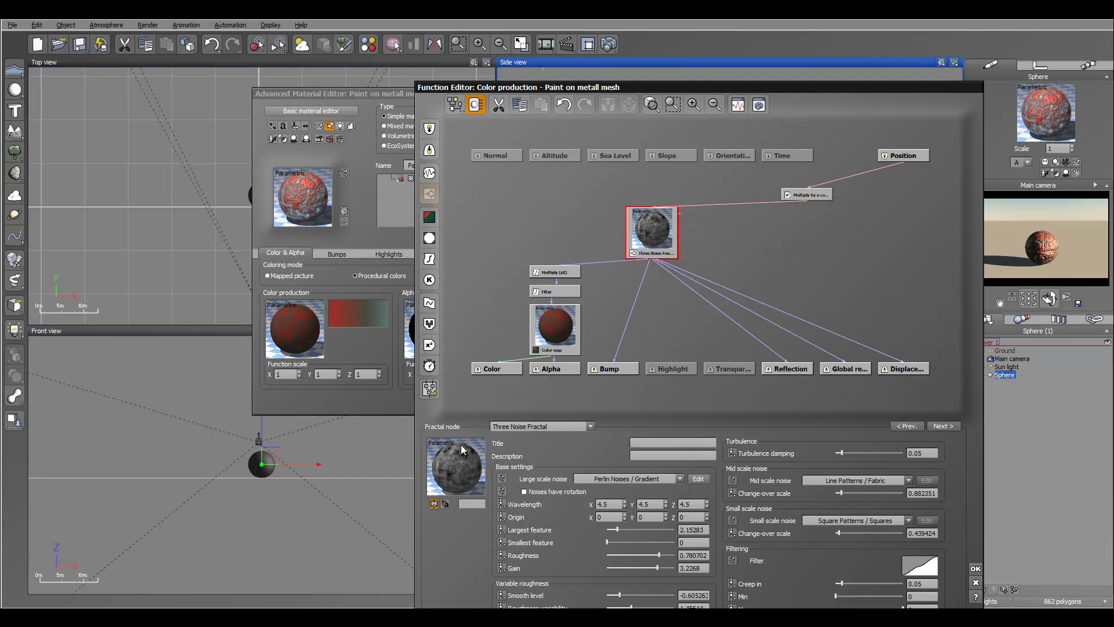
pyautogui.moveTo(735, 87); pyautogui.dragTo(665, 47)
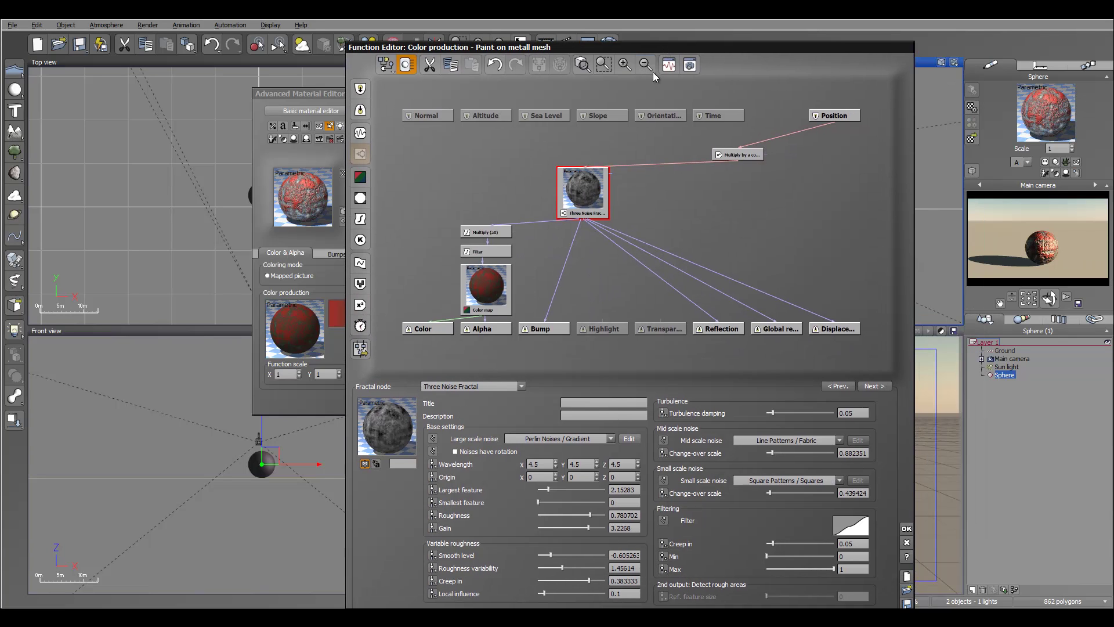
# Set the Multiply by a constant node to 100, check the Three Noise Fractal node, and accept the function
pyautogui.click(740, 156)
pyautogui.doubleClick(535, 430)
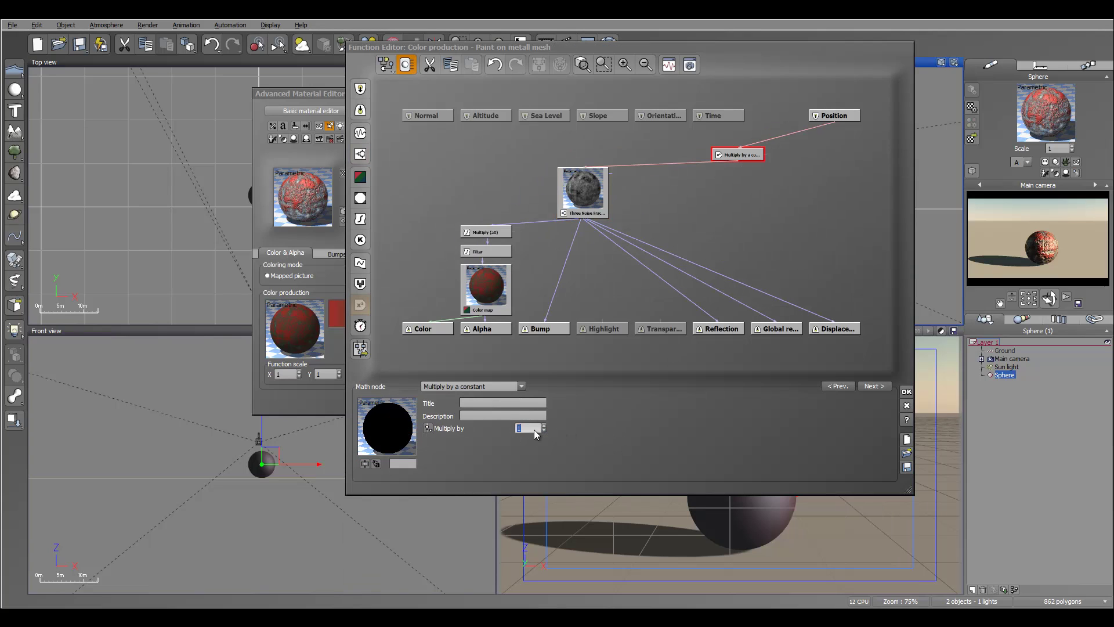
pyautogui.write('00')
pyautogui.press('Return')
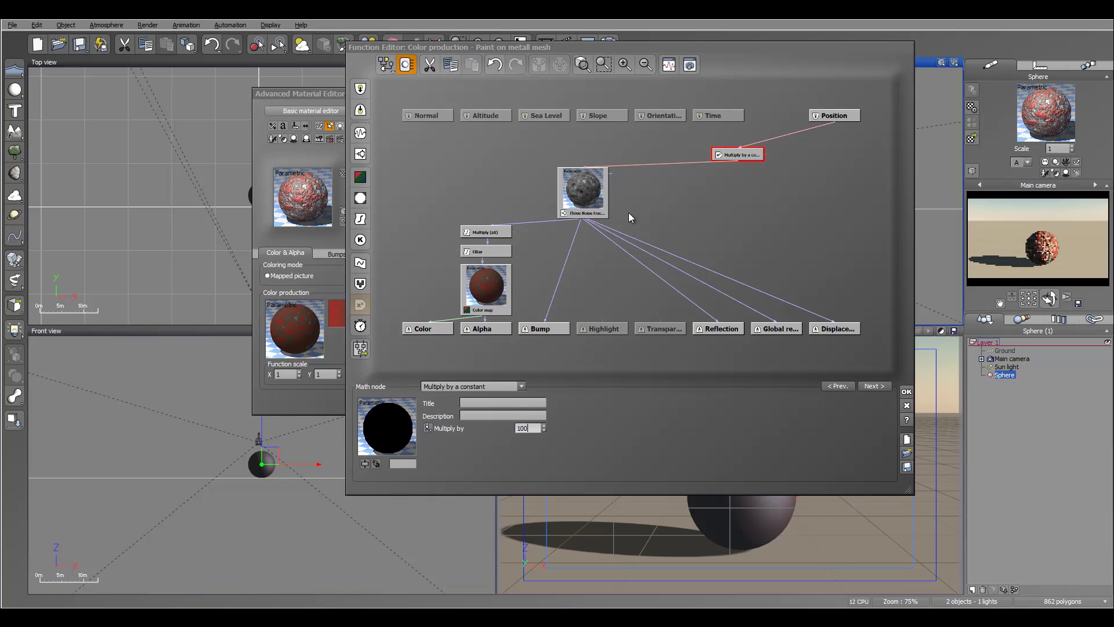
pyautogui.click(572, 189)
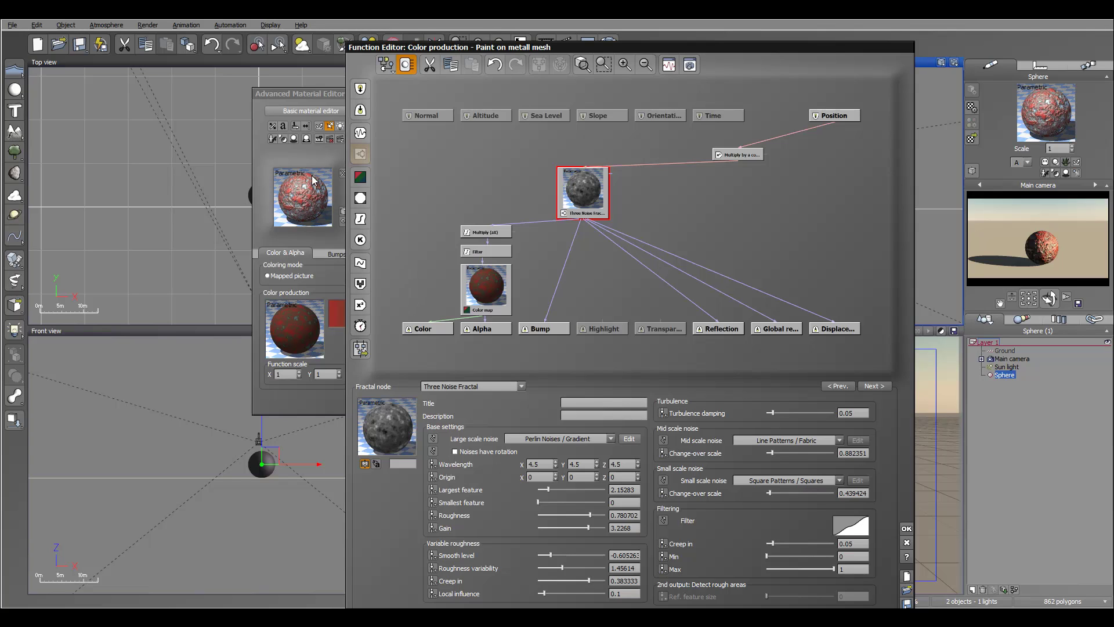
pyautogui.moveTo(552, 50); pyautogui.dragTo(582, 37)
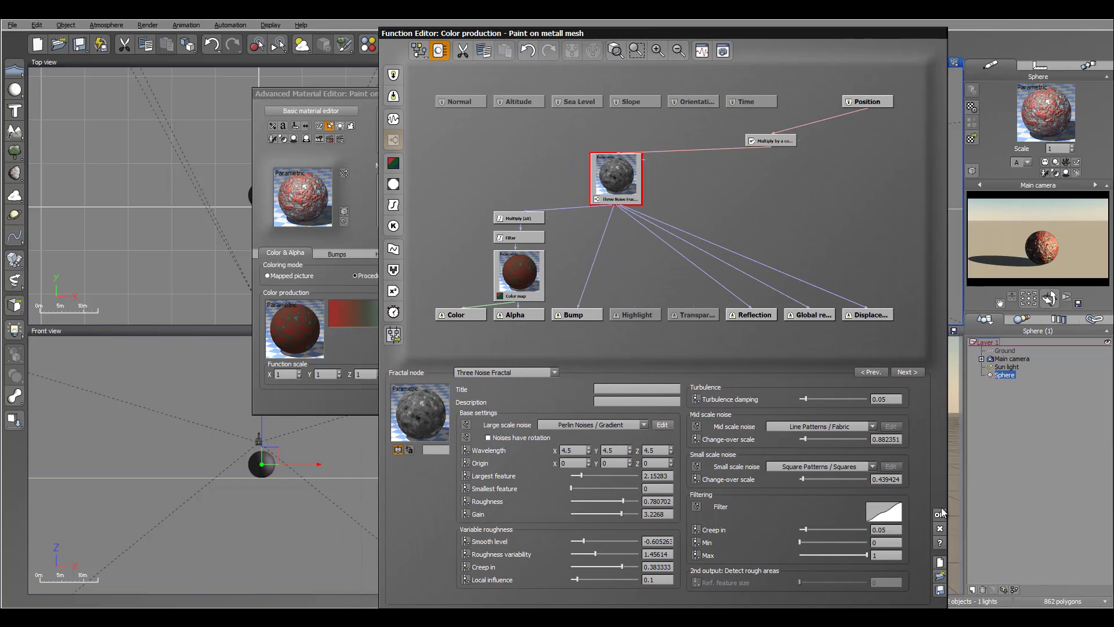
pyautogui.click(935, 515)
# Switch the material's mapping to World - Standard and set the color function's Multiply by a constant node to 1, accepting the function
pyautogui.click(612, 140)
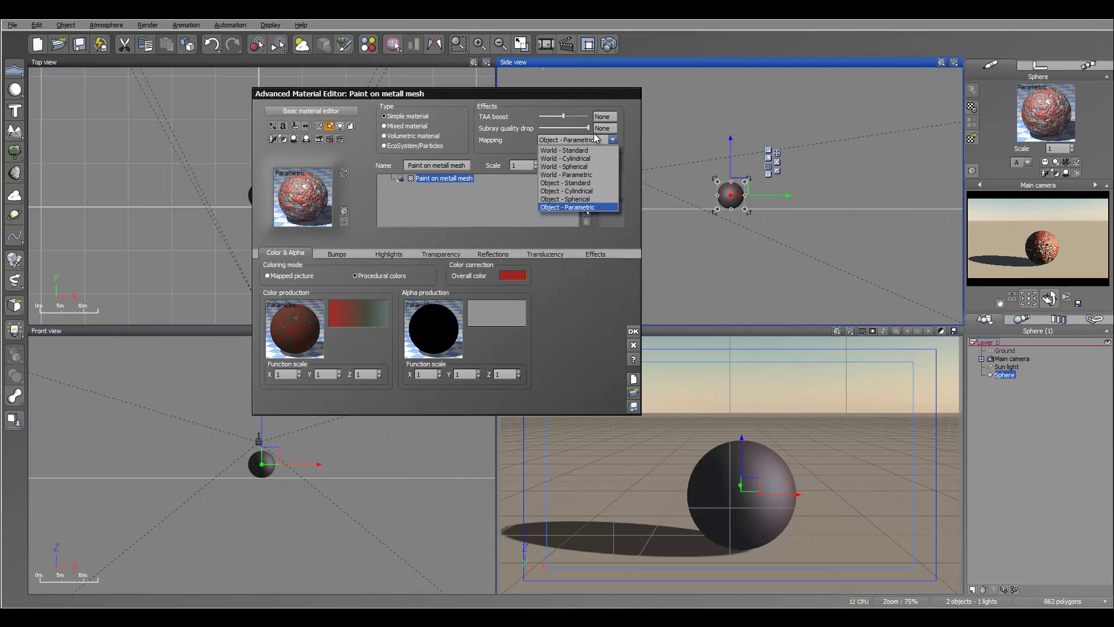
pyautogui.click(575, 150)
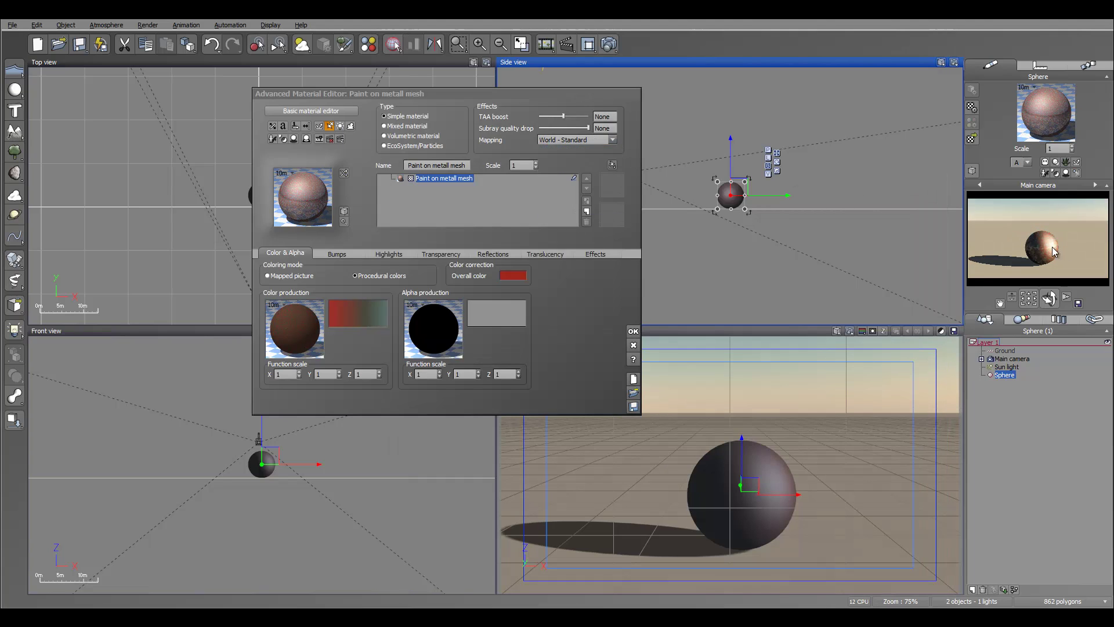
pyautogui.rightClick(291, 339)
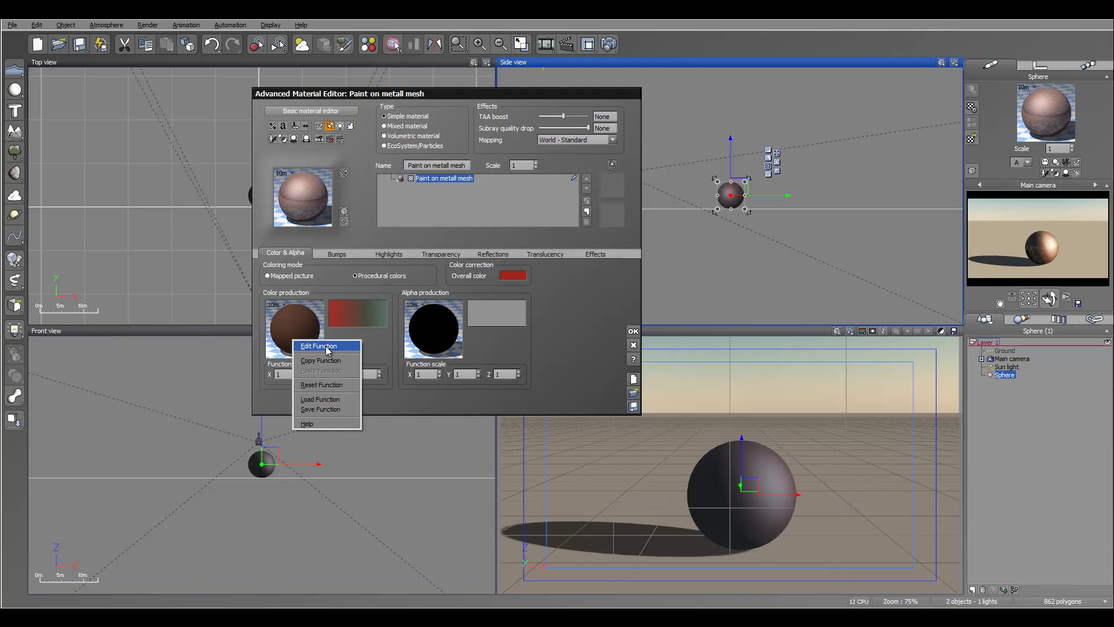
pyautogui.click(329, 346)
pyautogui.click(778, 140)
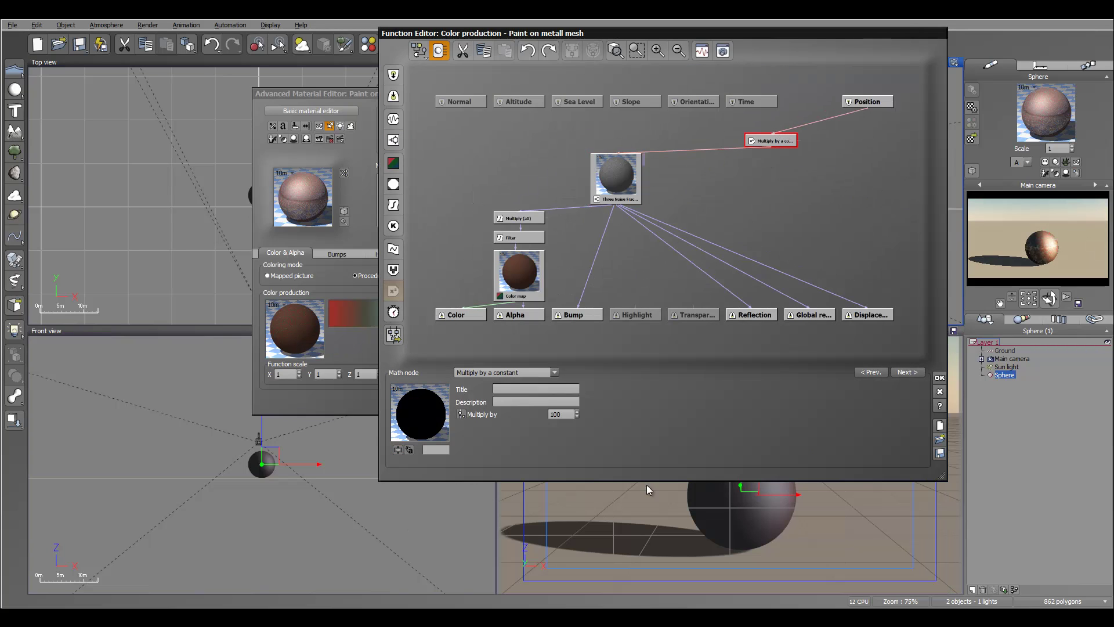
pyautogui.click(562, 415)
pyautogui.write('1')
pyautogui.press('Return')
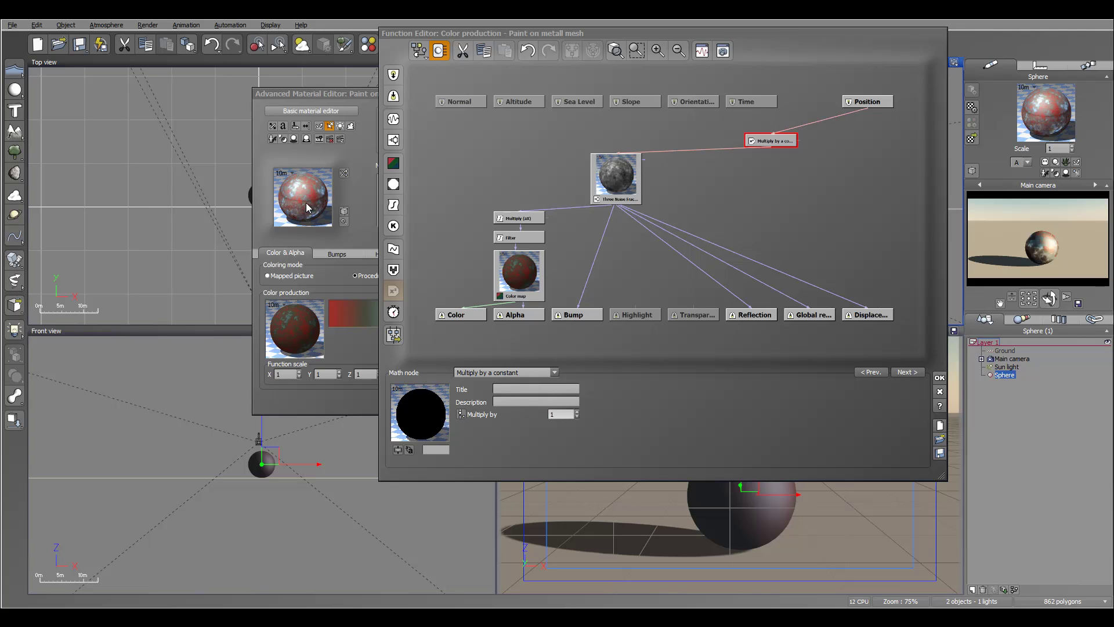
pyautogui.click(940, 378)
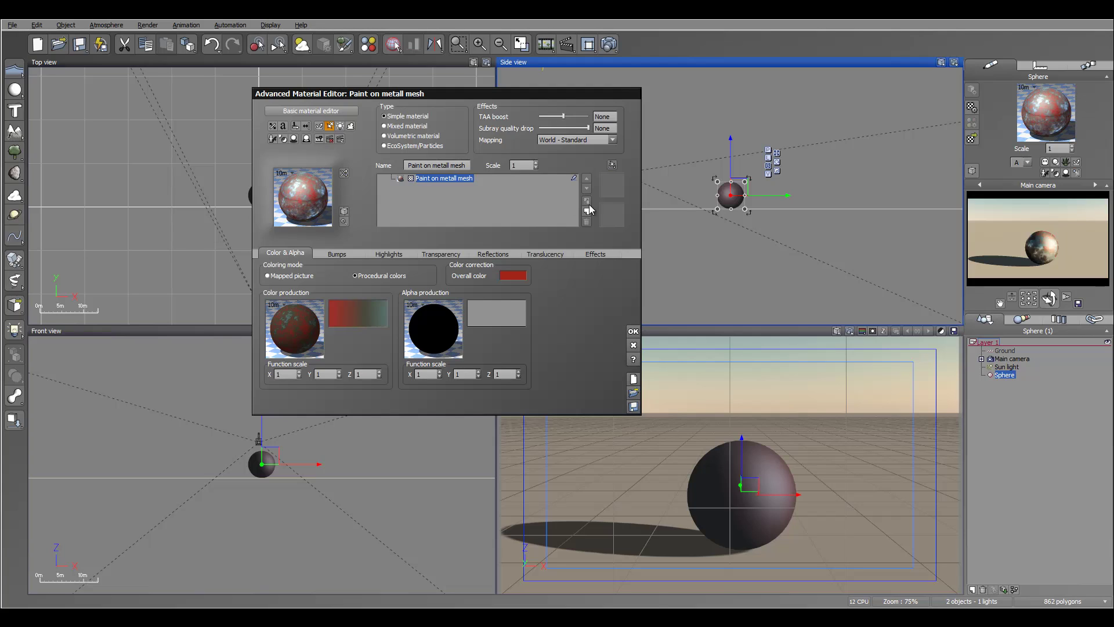
# Accept the material edits and load the WesternRocks#3 material from the Ground collection onto the sphere
pyautogui.click(633, 331)
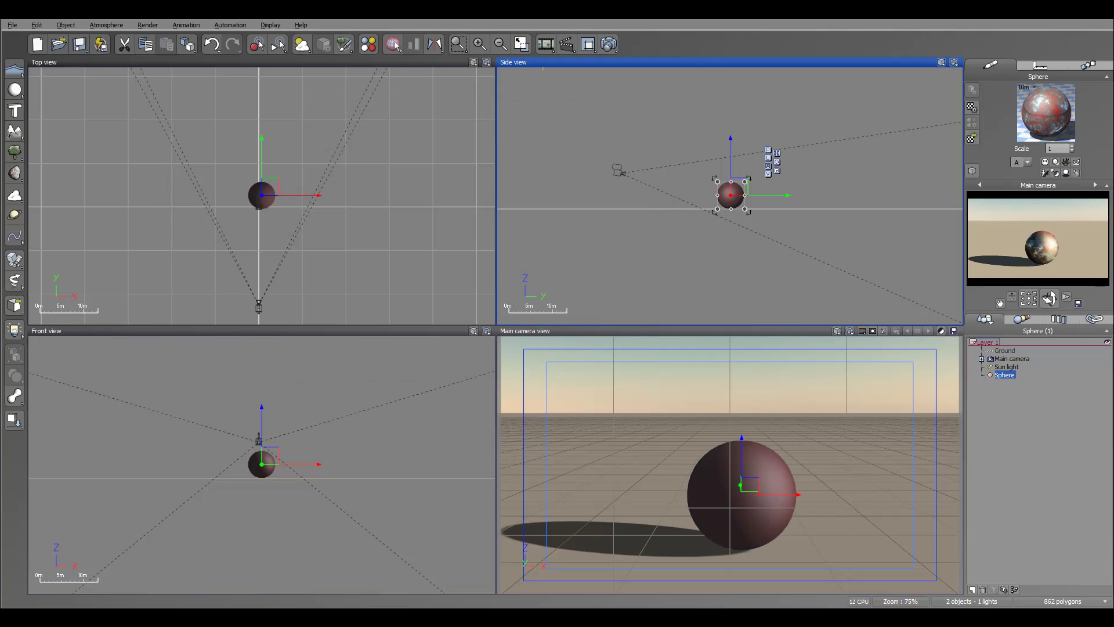
pyautogui.click(1046, 113)
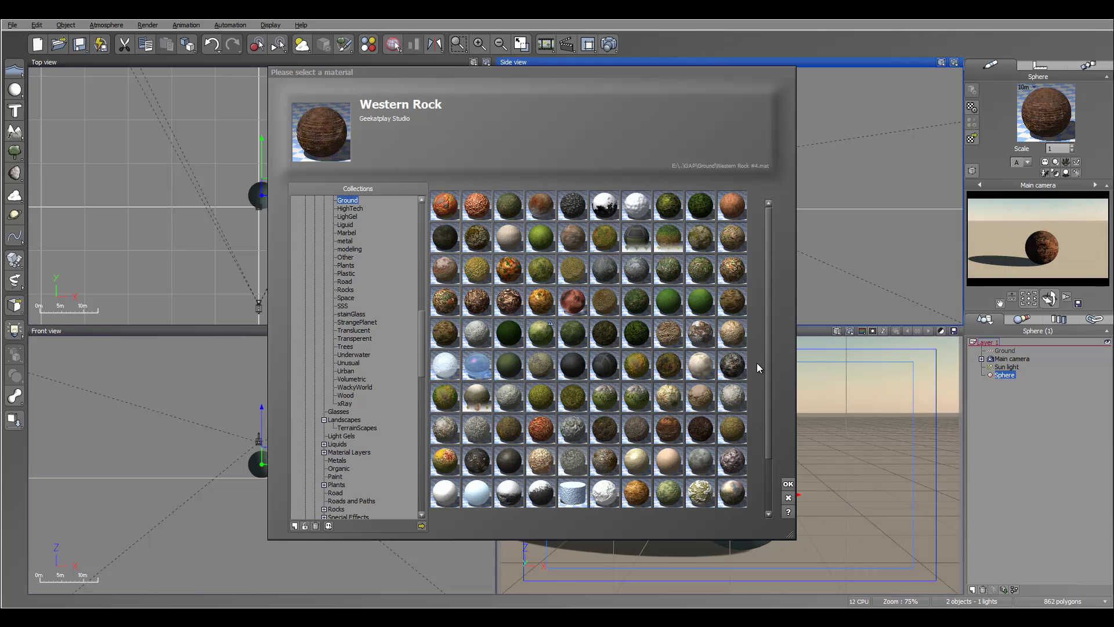
pyautogui.moveTo(774, 365)
pyautogui.mouseDown()
pyautogui.moveTo(773, 388)
pyautogui.moveTo(774, 302)
pyautogui.moveTo(770, 357)
pyautogui.mouseUp()
pyautogui.click(701, 311)
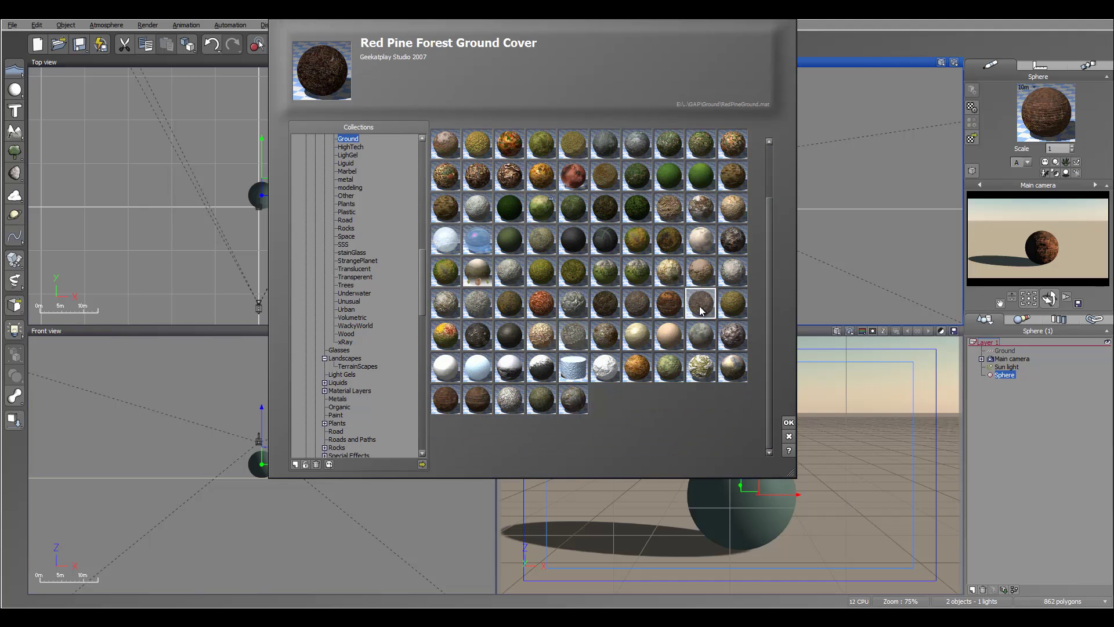
pyautogui.click(445, 406)
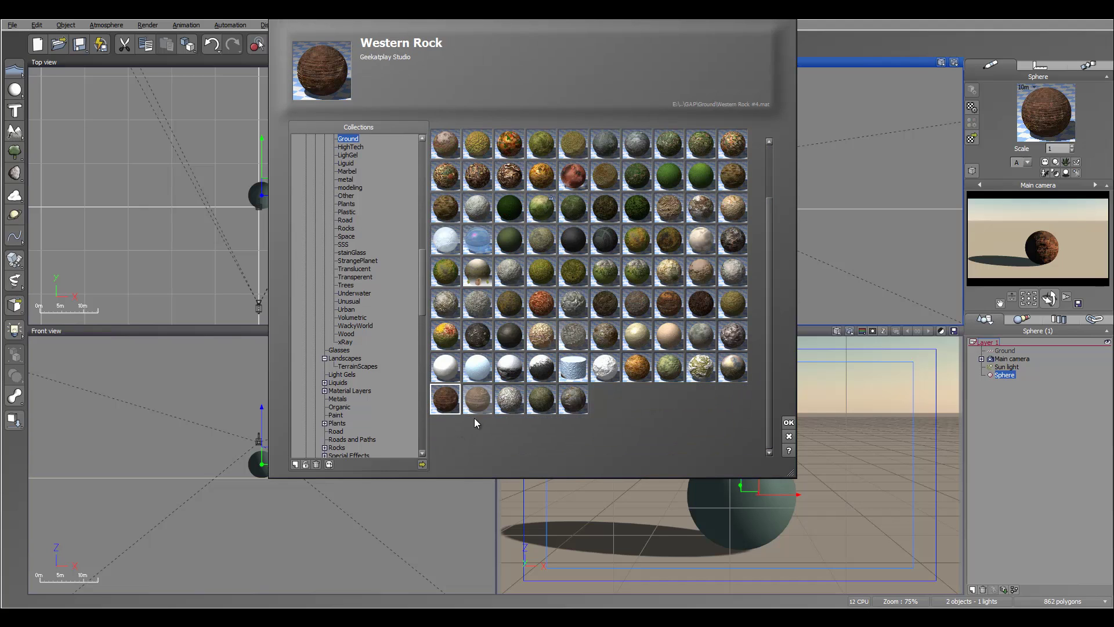
pyautogui.click(477, 404)
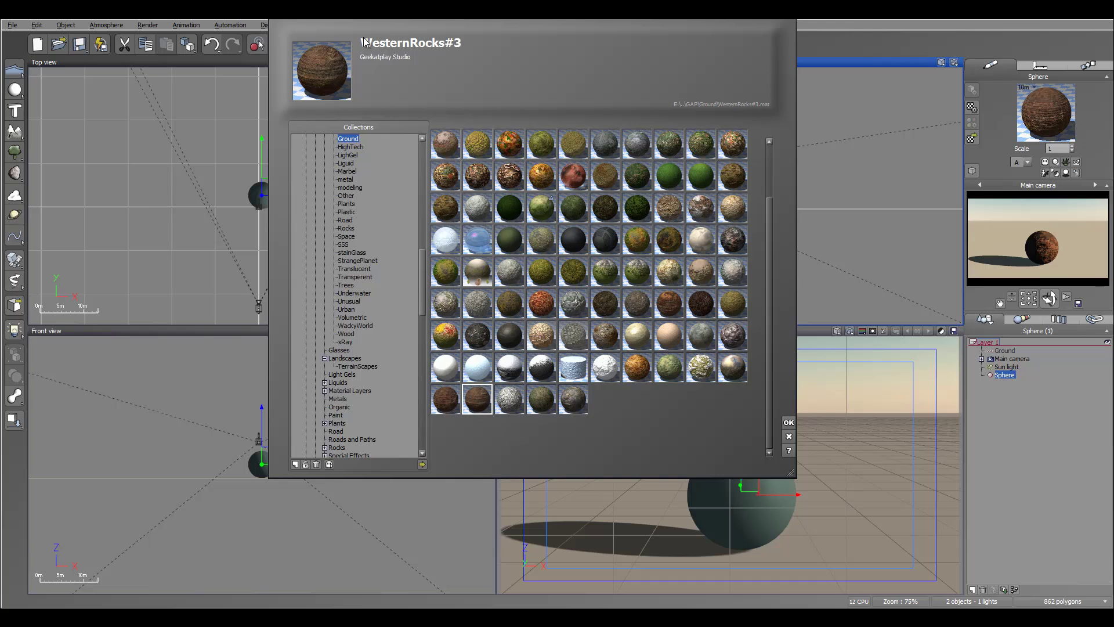
pyautogui.click(456, 408)
pyautogui.click(477, 400)
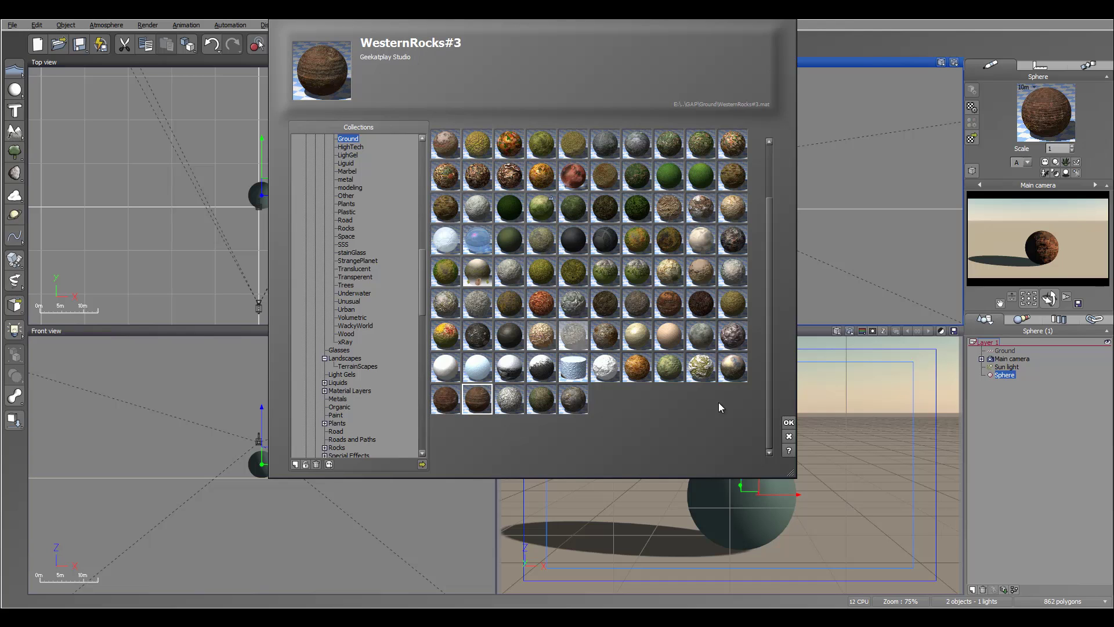
pyautogui.click(789, 422)
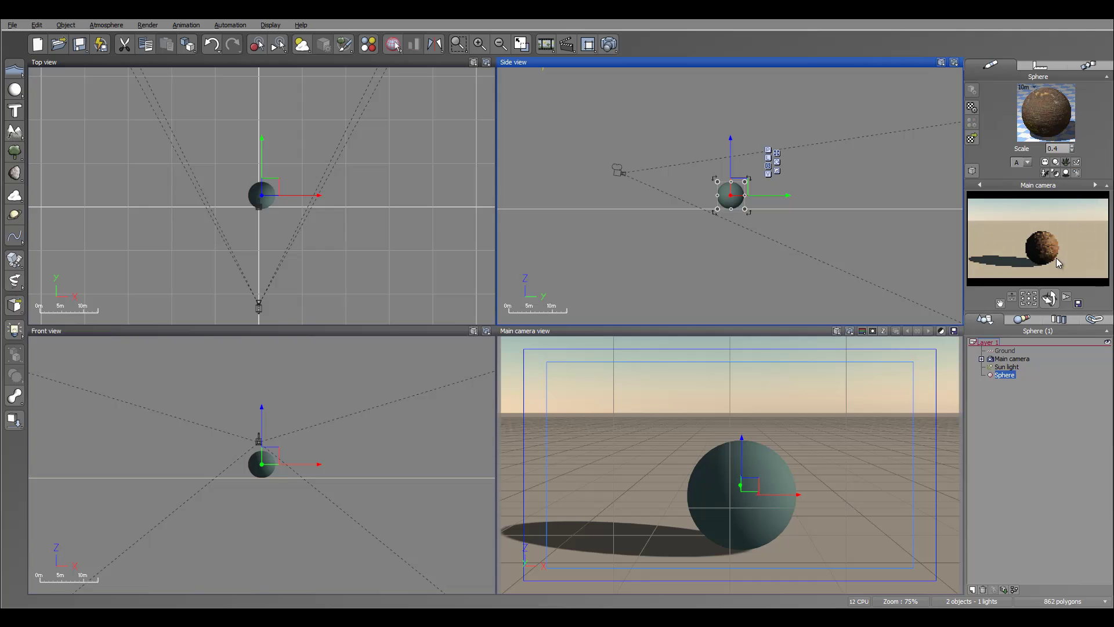
# Open the sphere's material for editing and examine its topsoil, colorsand, drygrass, pebles and sliderock layers and their mapping
pyautogui.doubleClick(1049, 99)
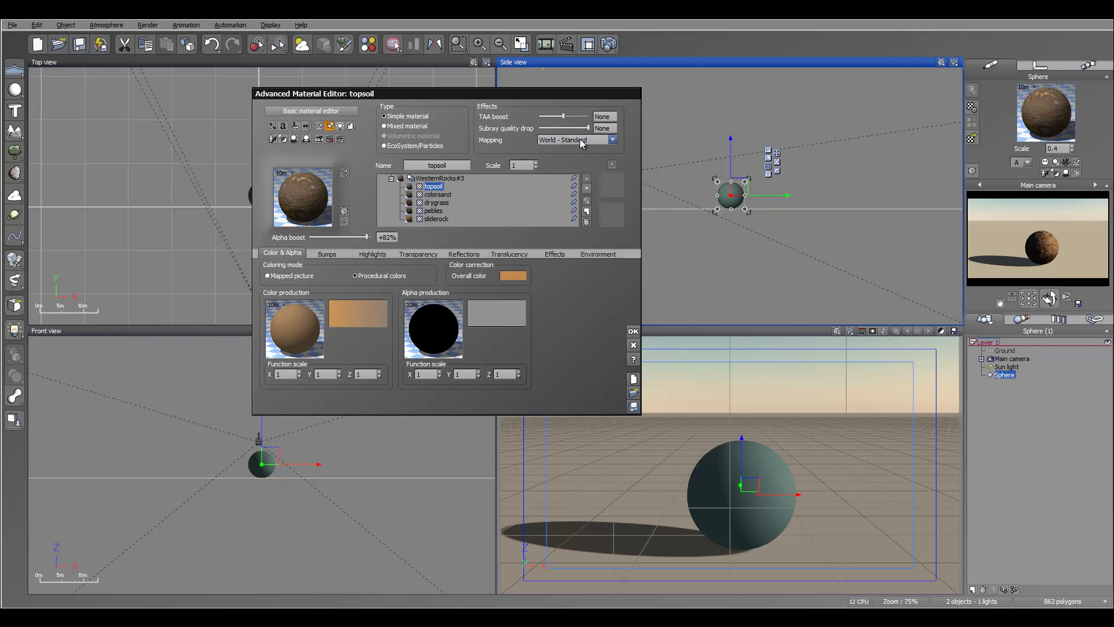
pyautogui.click(437, 203)
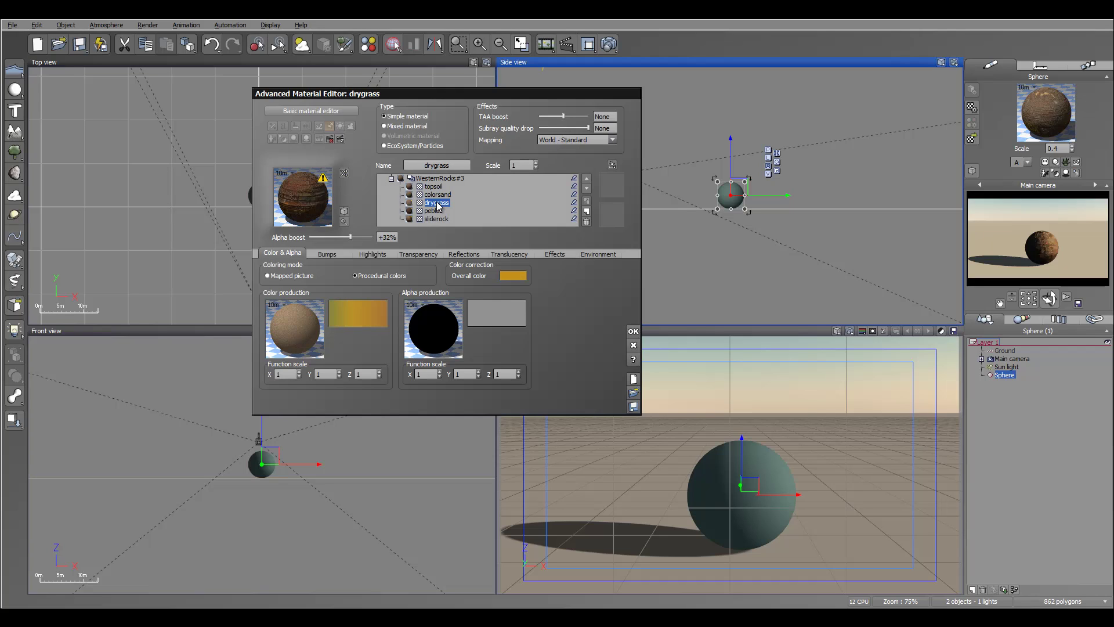
pyautogui.click(436, 210)
pyautogui.click(436, 219)
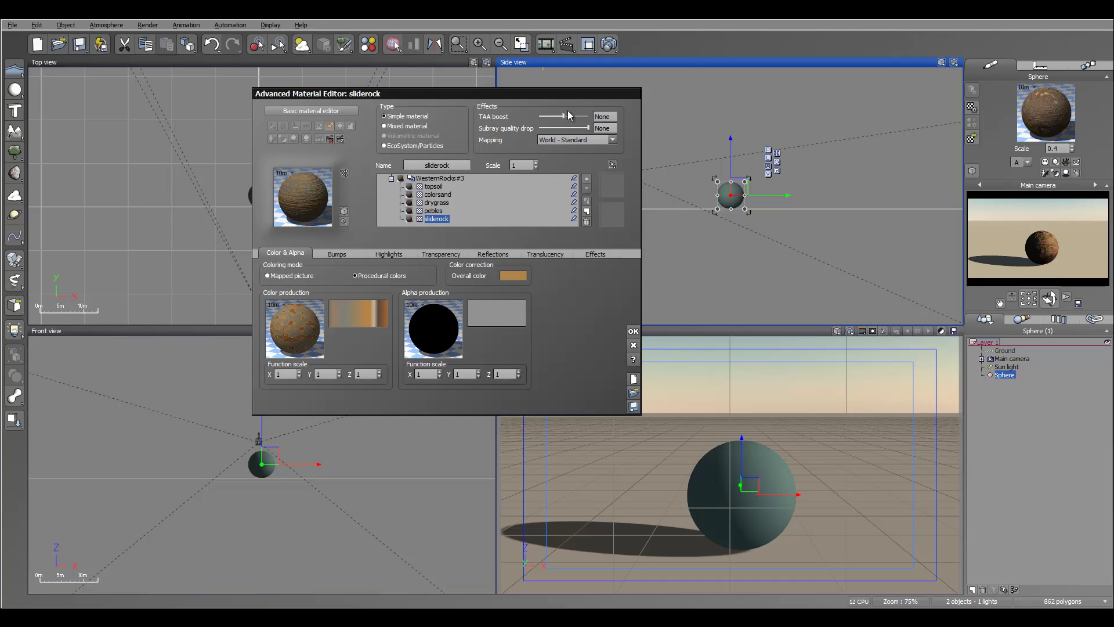
pyautogui.moveTo(547, 93); pyautogui.dragTo(565, 118)
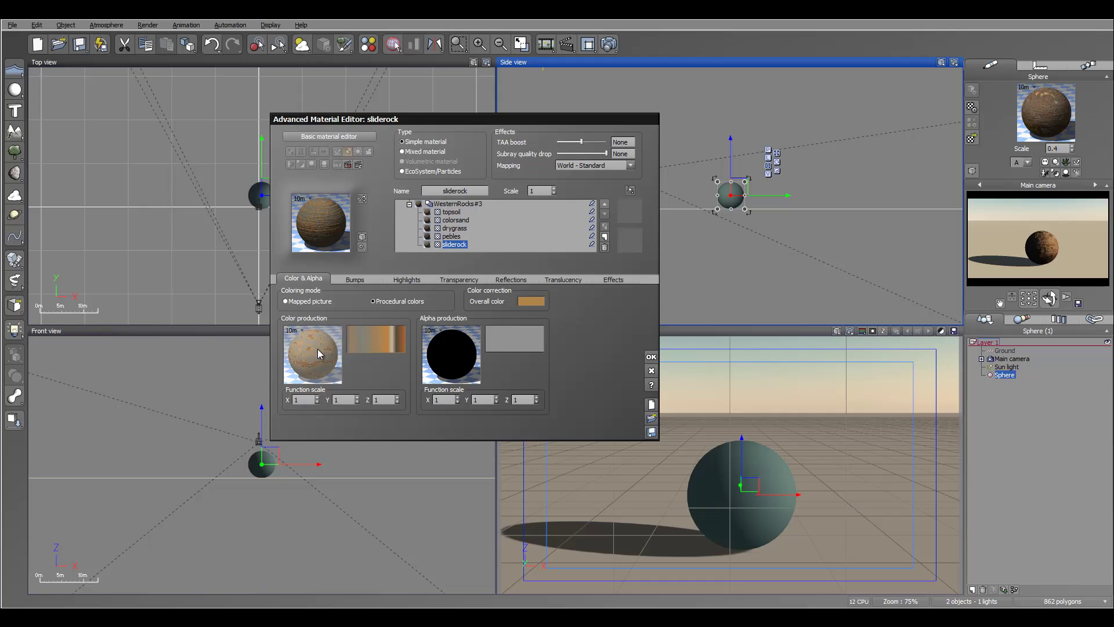
pyautogui.click(452, 236)
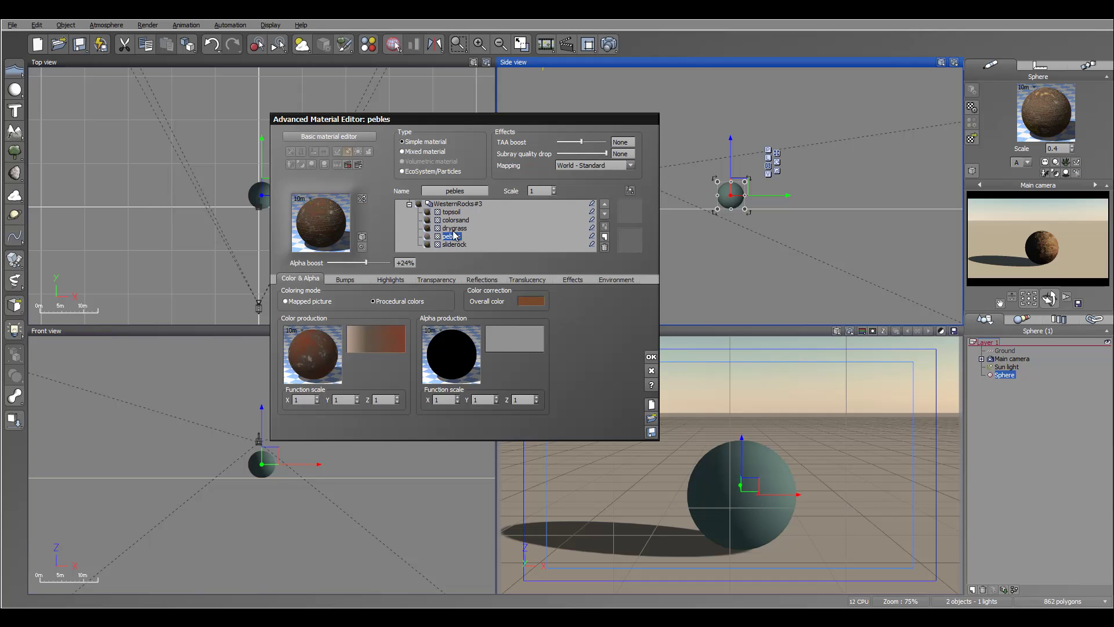
pyautogui.click(456, 228)
pyautogui.click(455, 220)
pyautogui.click(452, 212)
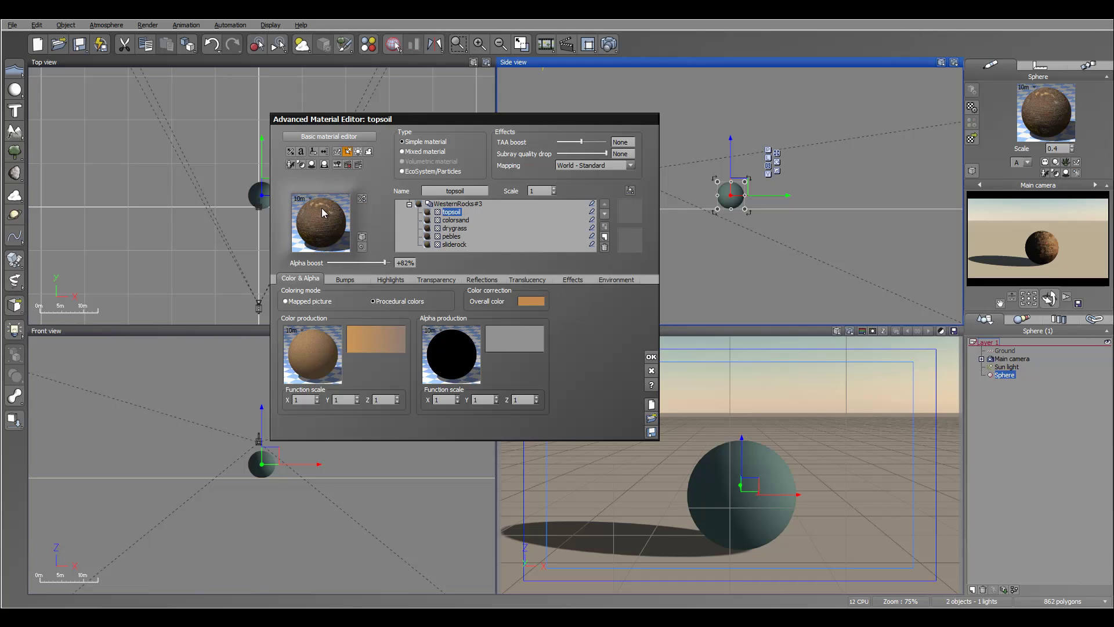
pyautogui.click(454, 244)
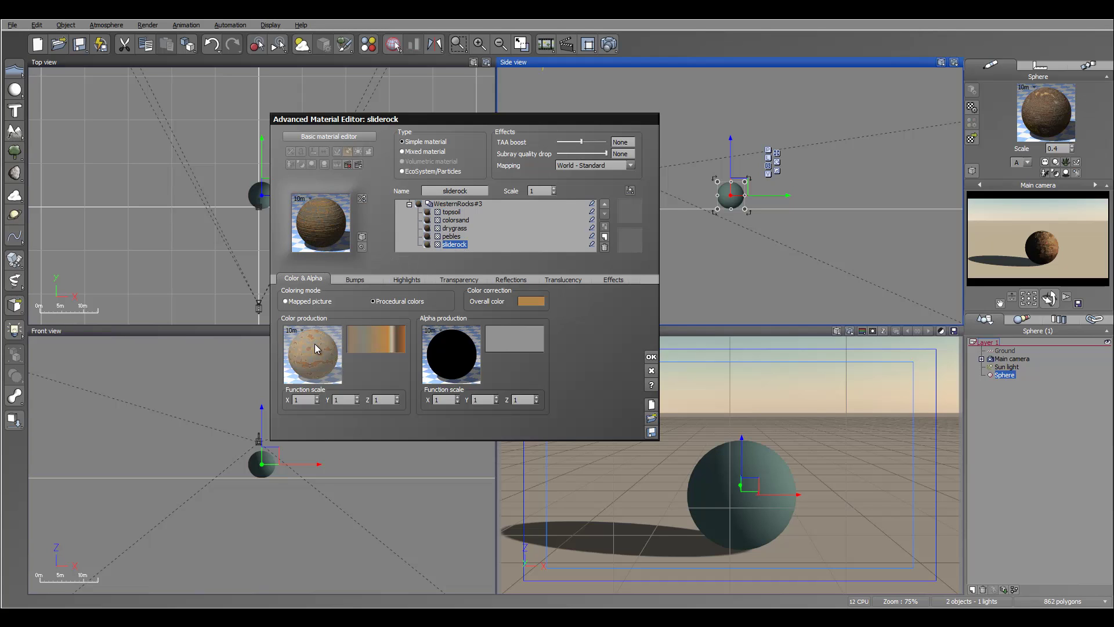
# Open the sliderock layer's color production function, move the Position input away from Normal to examine its connections, and accept the function
pyautogui.rightClick(315, 344)
pyautogui.click(334, 351)
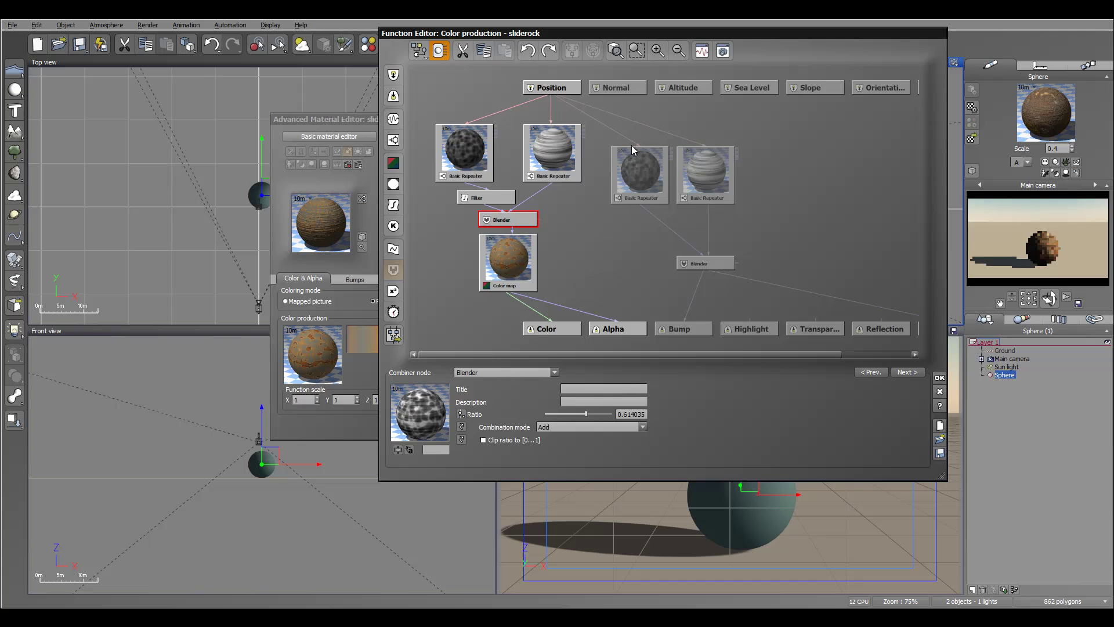
pyautogui.moveTo(589, 184); pyautogui.dragTo(602, 207)
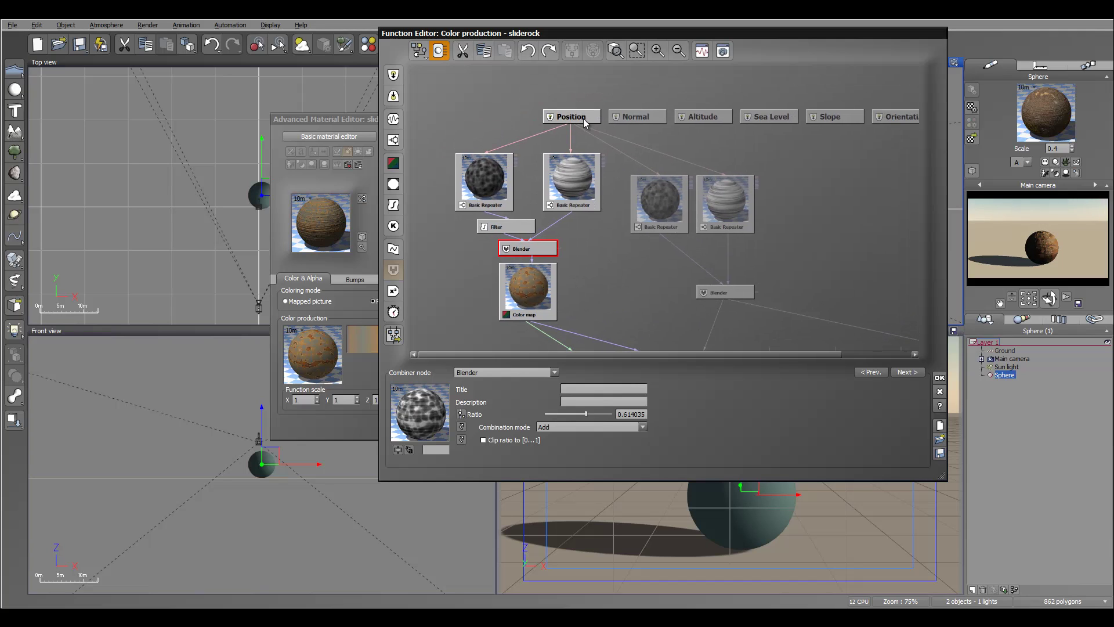
pyautogui.moveTo(584, 119); pyautogui.dragTo(539, 96)
pyautogui.moveTo(661, 260); pyautogui.dragTo(634, 235)
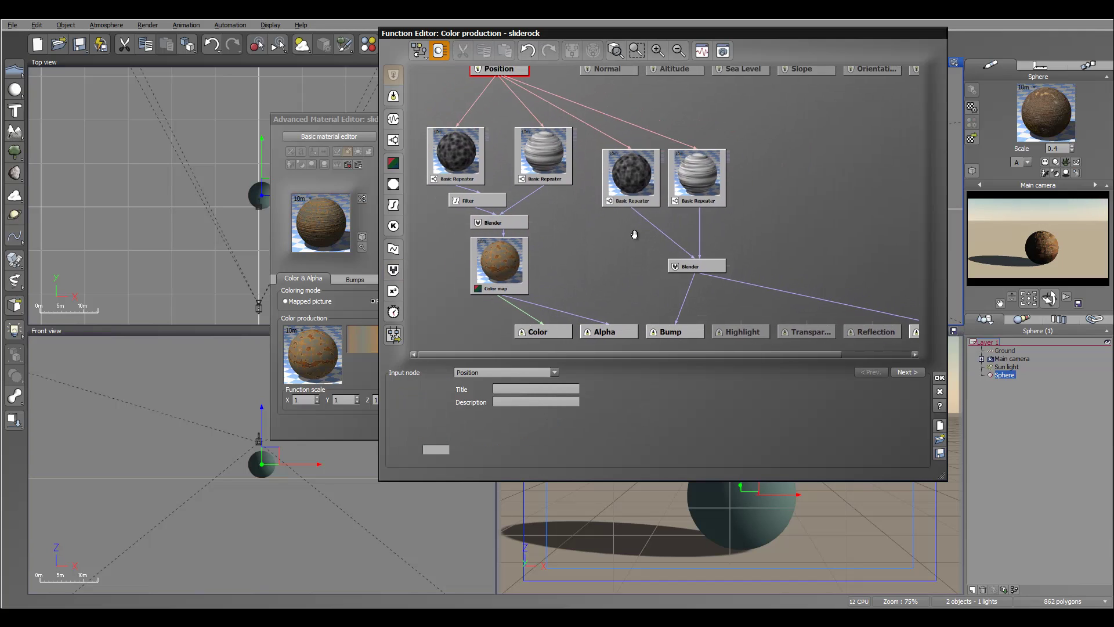
pyautogui.click(940, 378)
# Examine how Position feeds the nodes in the pebles layer's color production function, and accept the function
pyautogui.click(444, 237)
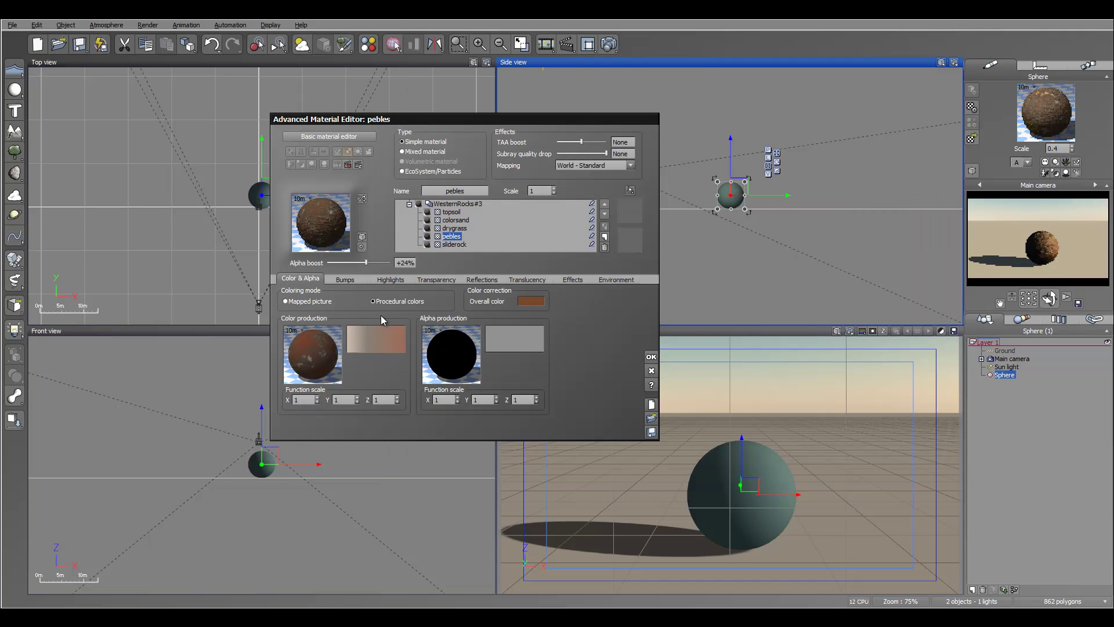
pyautogui.rightClick(307, 357)
pyautogui.click(334, 375)
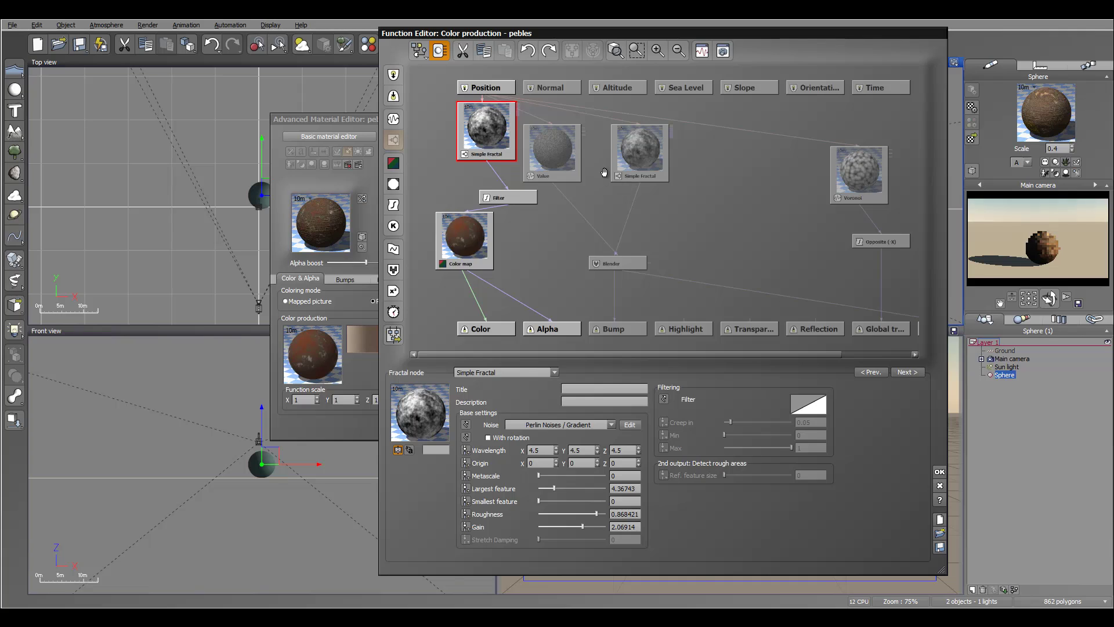
pyautogui.moveTo(604, 172); pyautogui.dragTo(614, 207, button='right')
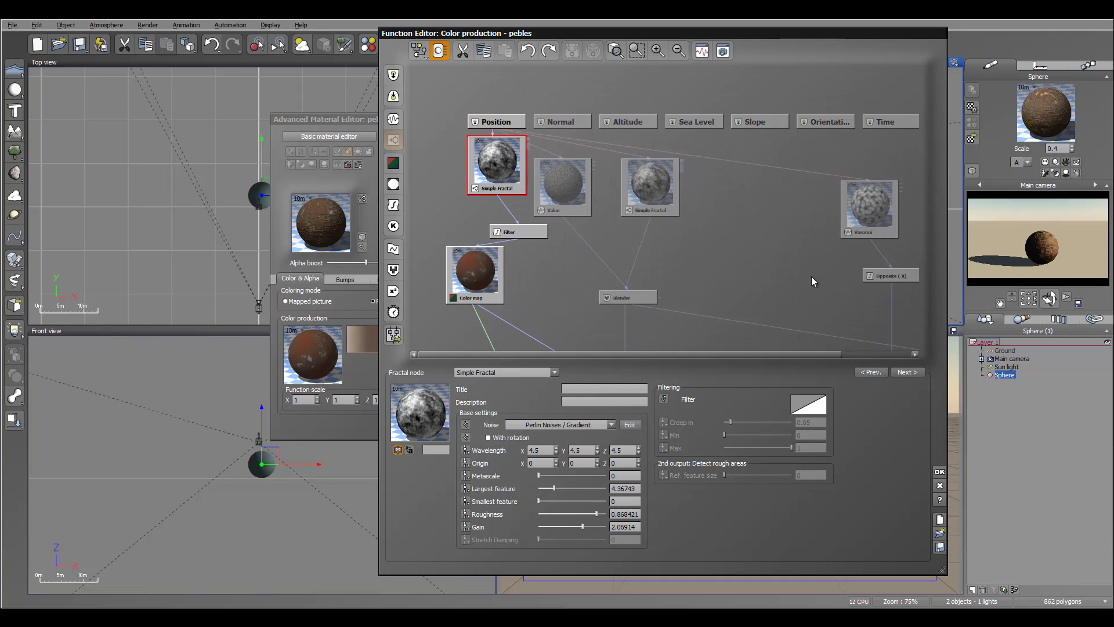
pyautogui.click(939, 472)
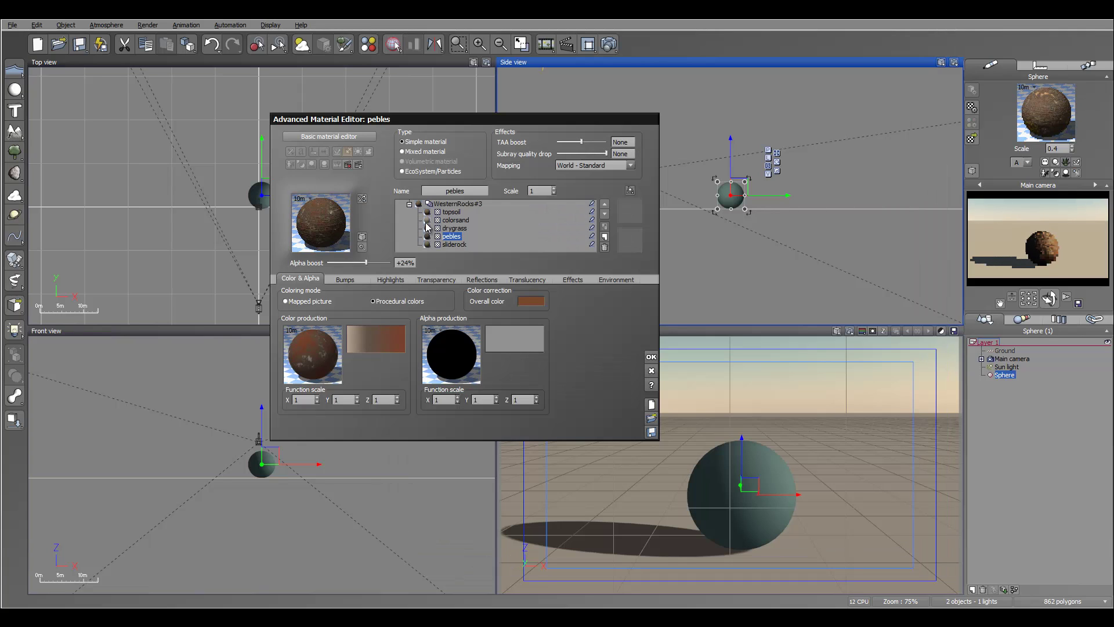
# Examine the Position connections in the color production functions of the drygrass and colorsand layers, accepting each function
pyautogui.click(454, 228)
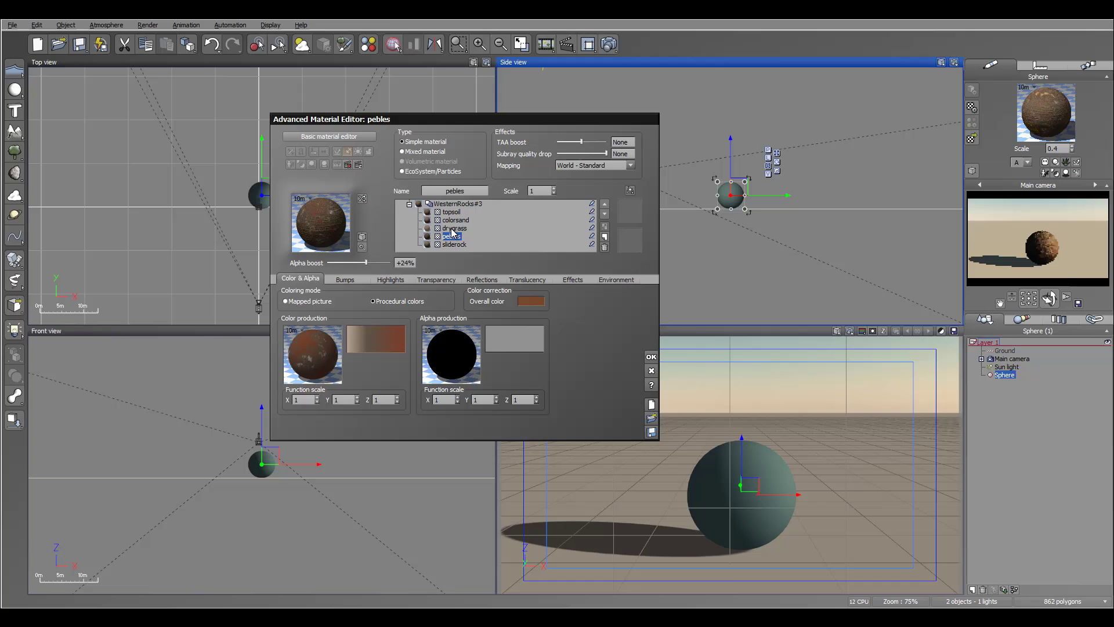
pyautogui.rightClick(326, 343)
pyautogui.click(345, 343)
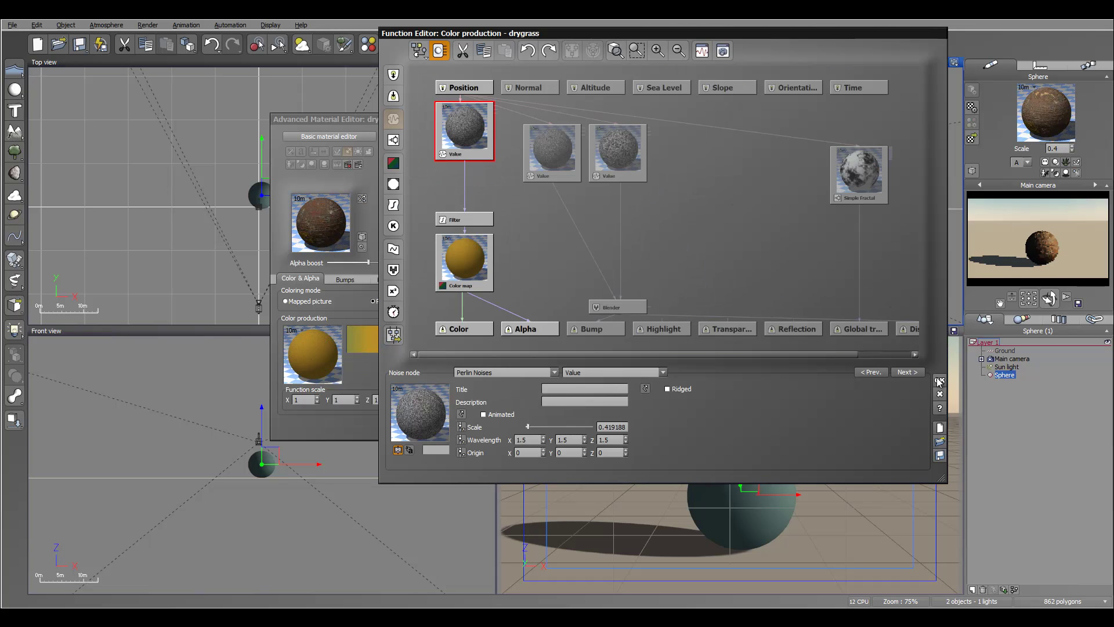
pyautogui.click(940, 383)
pyautogui.click(456, 220)
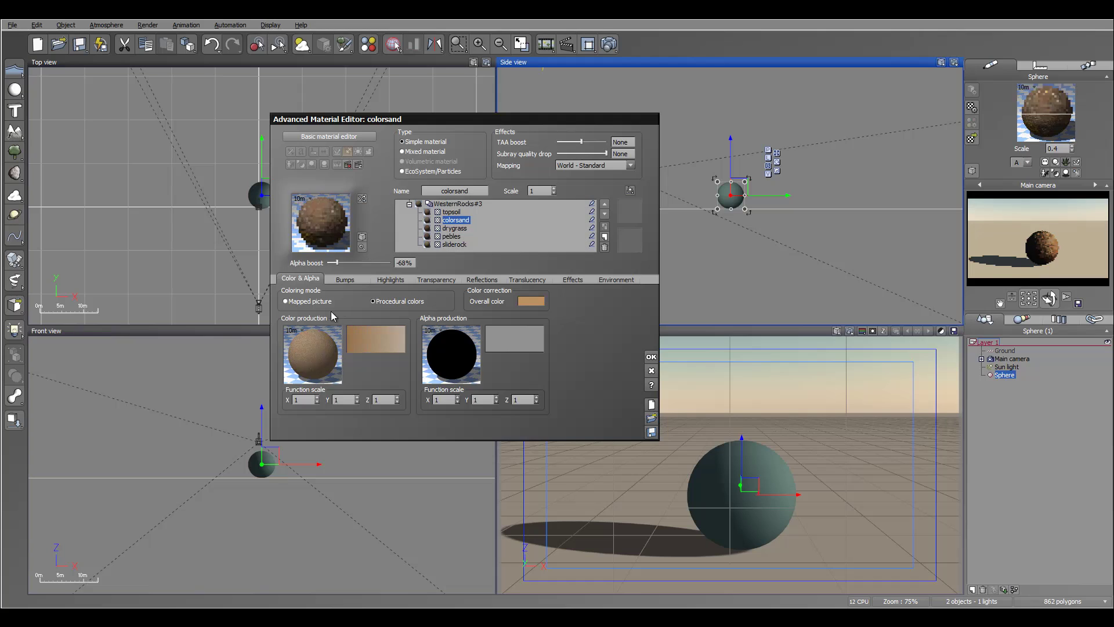
pyautogui.rightClick(307, 359)
pyautogui.click(354, 368)
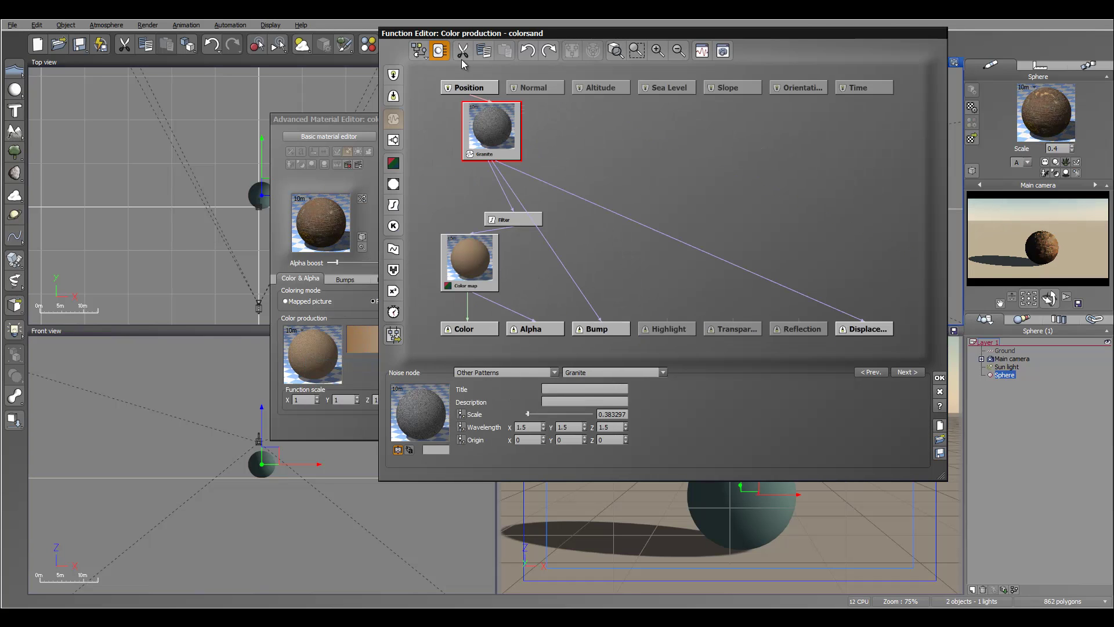
pyautogui.click(939, 379)
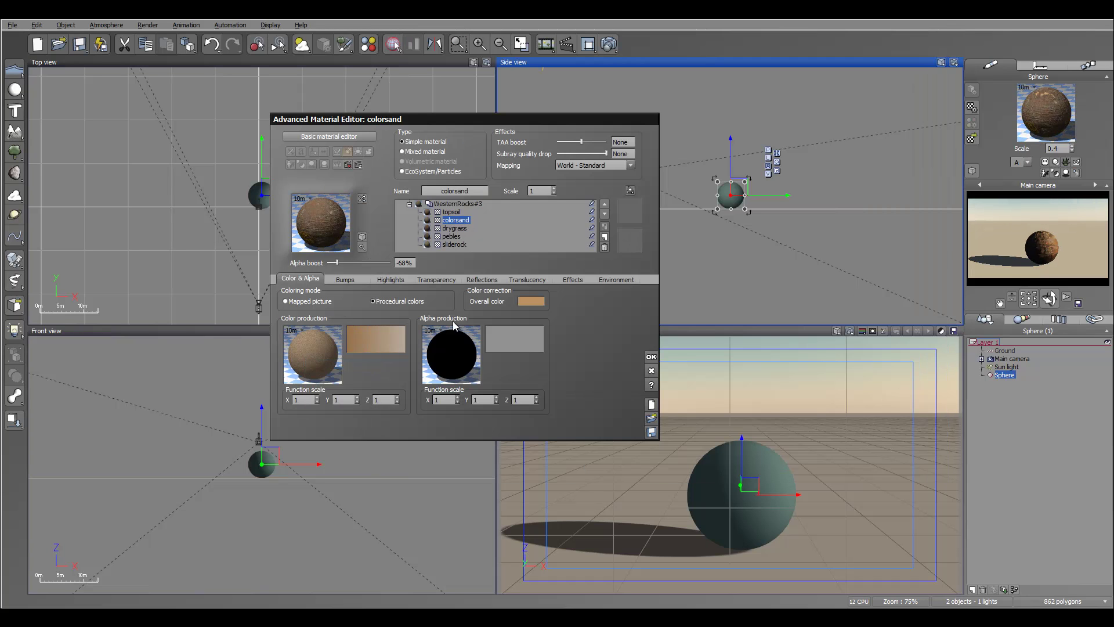
# Check the topsoil layer's color production function, and accept both the function and the material
pyautogui.click(452, 212)
pyautogui.rightClick(318, 333)
pyautogui.click(365, 342)
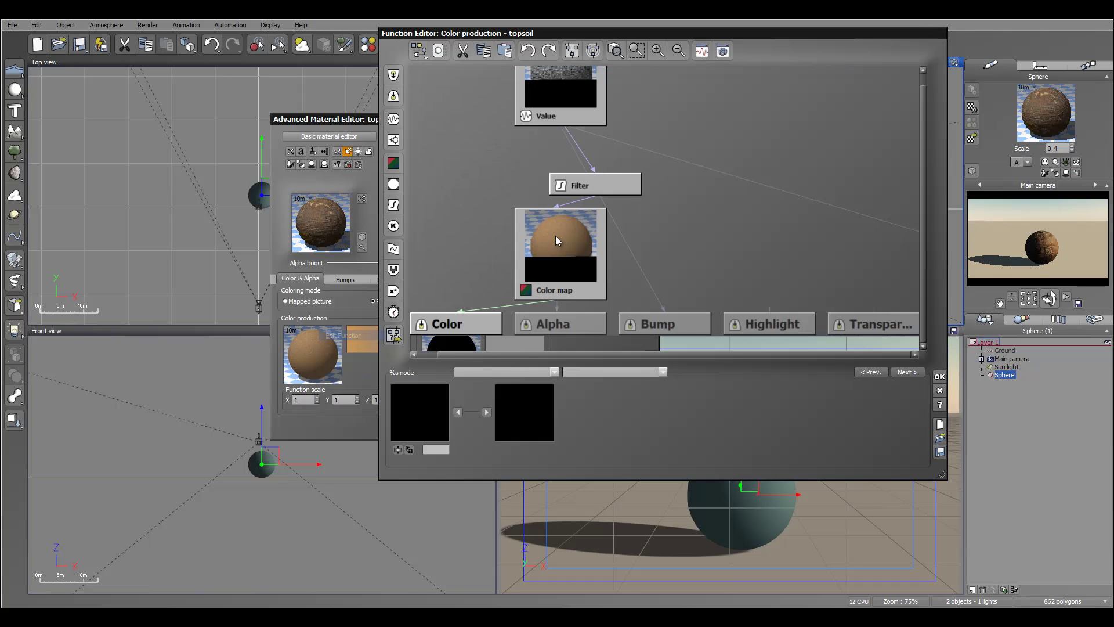
pyautogui.click(940, 380)
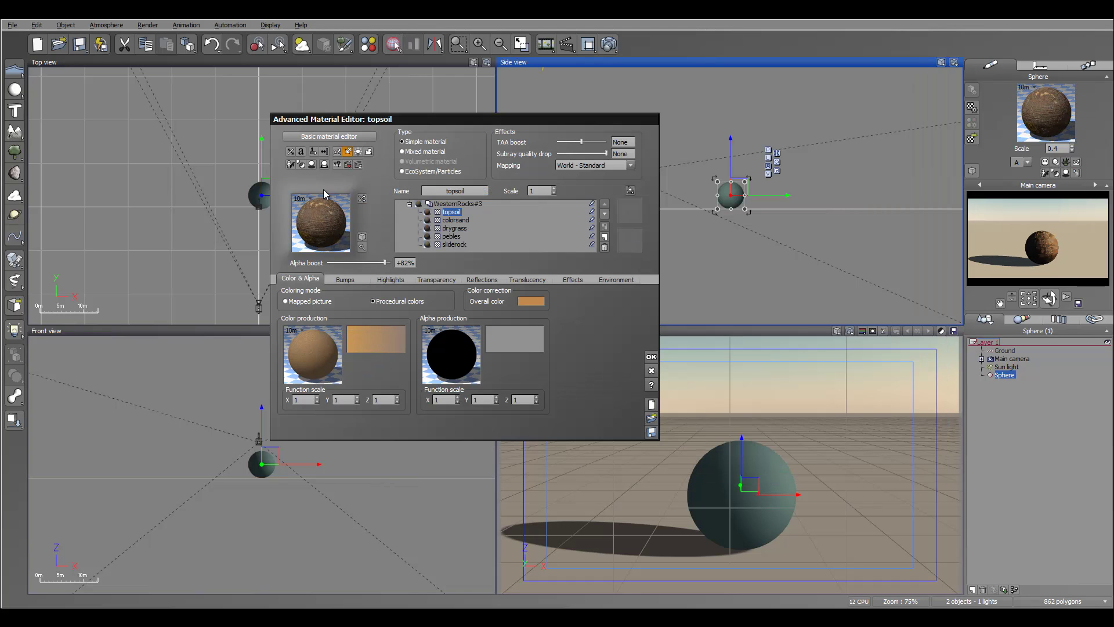
pyautogui.click(651, 356)
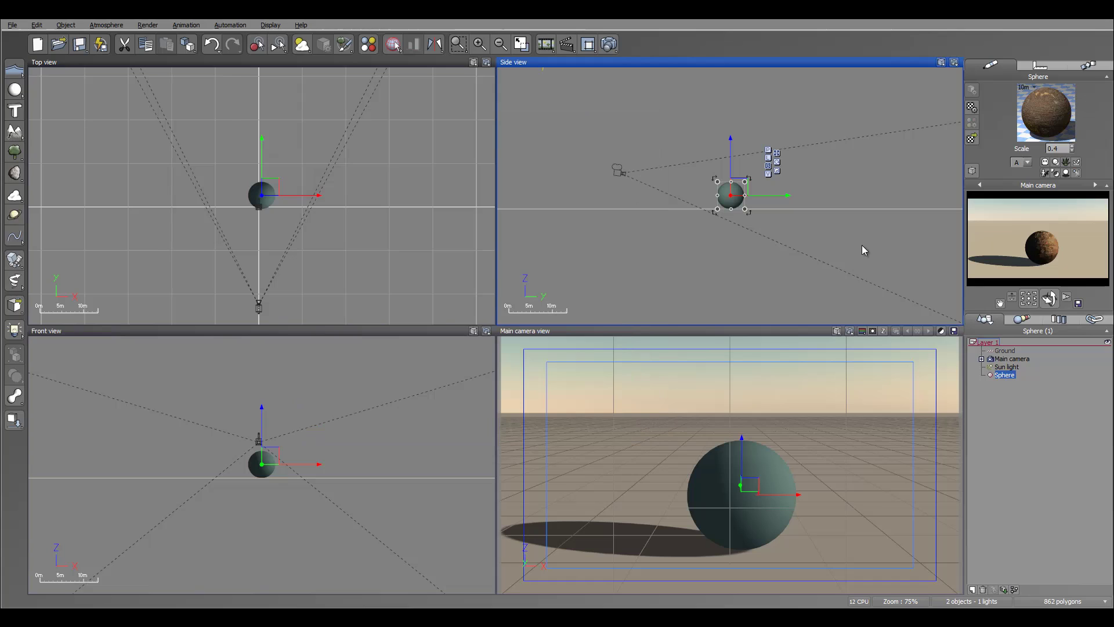
# Replace the sphere's material with Grass Field from the Ground collection
pyautogui.click(971, 139)
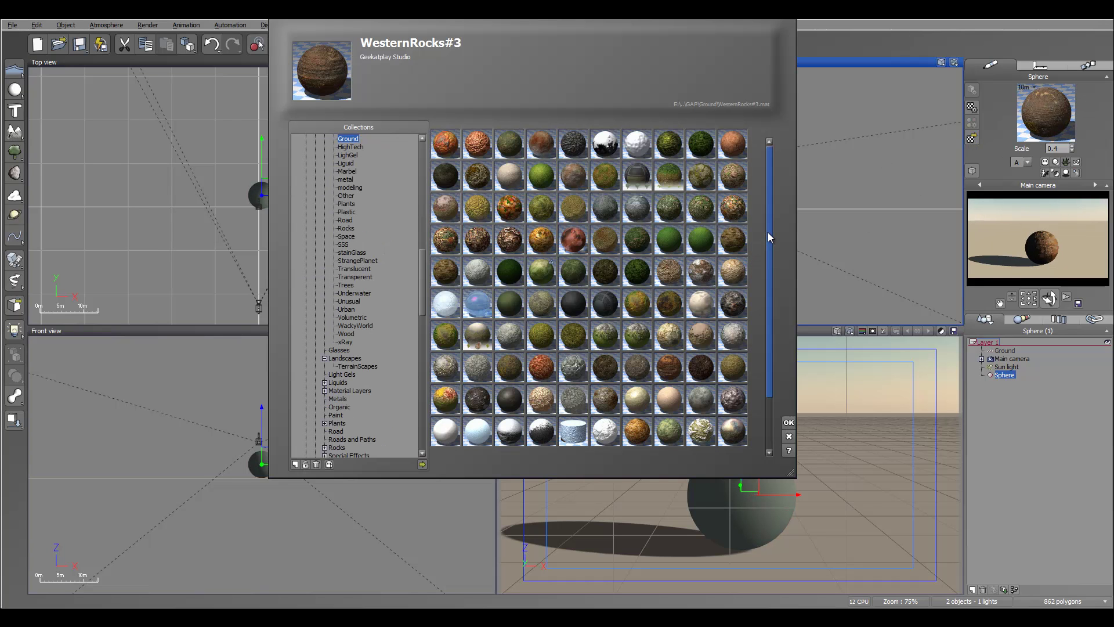
pyautogui.click(732, 239)
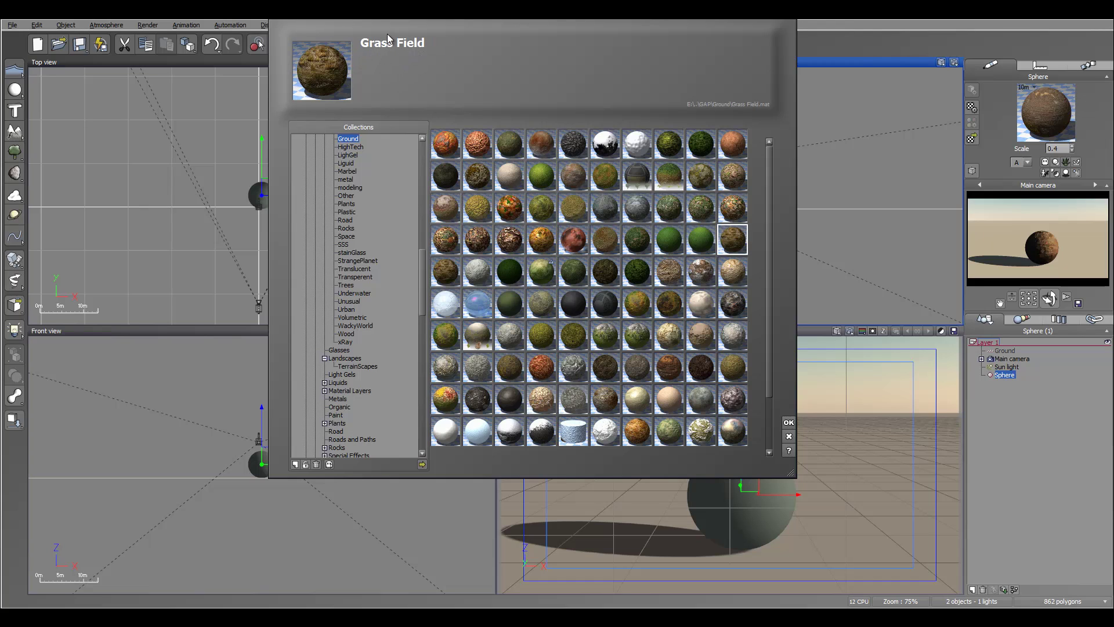
pyautogui.click(789, 423)
# Open the Grass Field material's bump production function and move both Projected Texture Map nodes up, apart from the outputs
pyautogui.doubleClick(1047, 95)
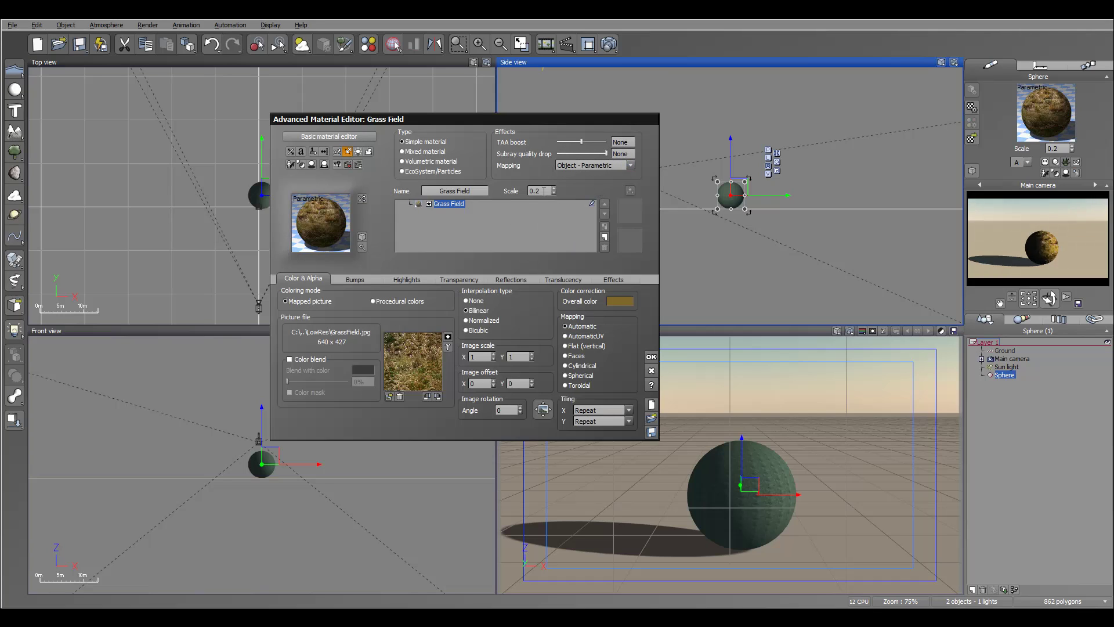
pyautogui.click(354, 280)
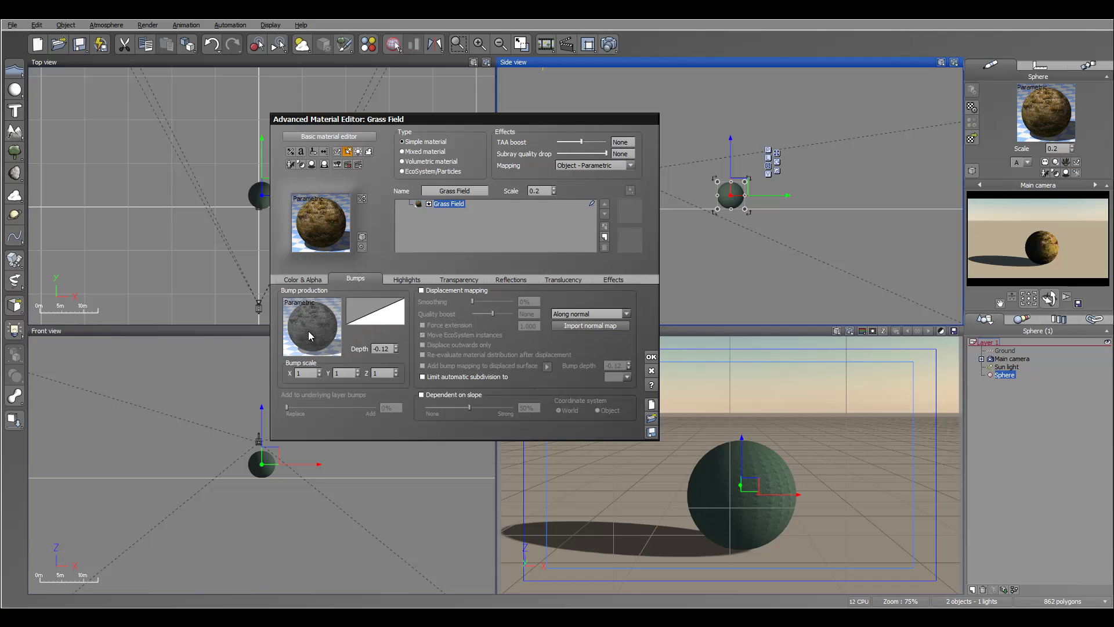
pyautogui.rightClick(308, 331)
pyautogui.click(339, 338)
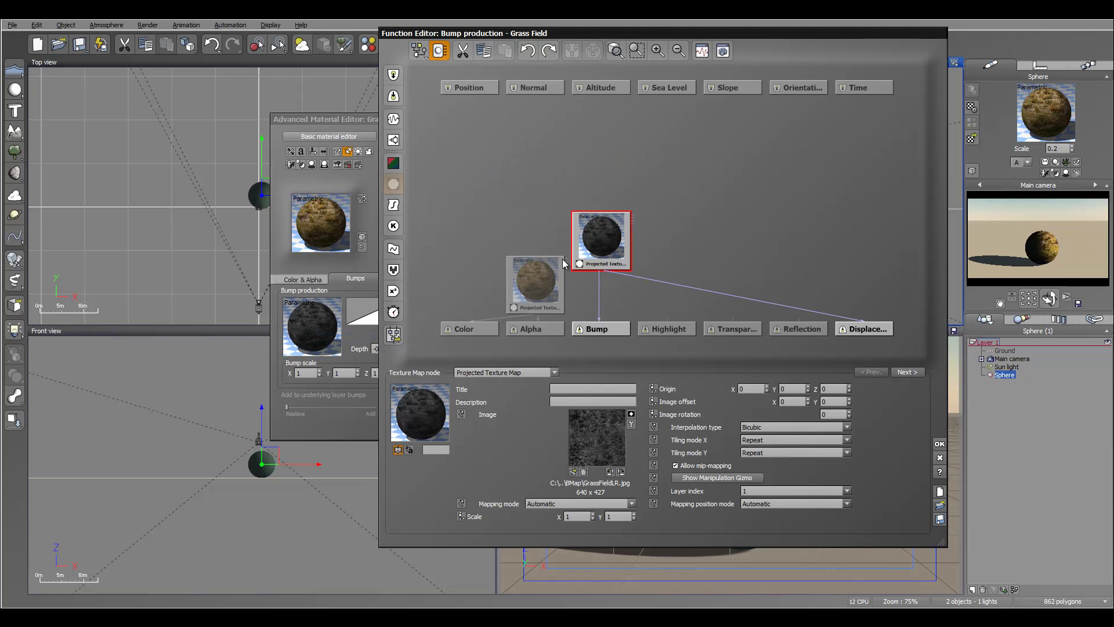
pyautogui.moveTo(562, 259); pyautogui.dragTo(498, 171)
pyautogui.moveTo(600, 238); pyautogui.dragTo(571, 190)
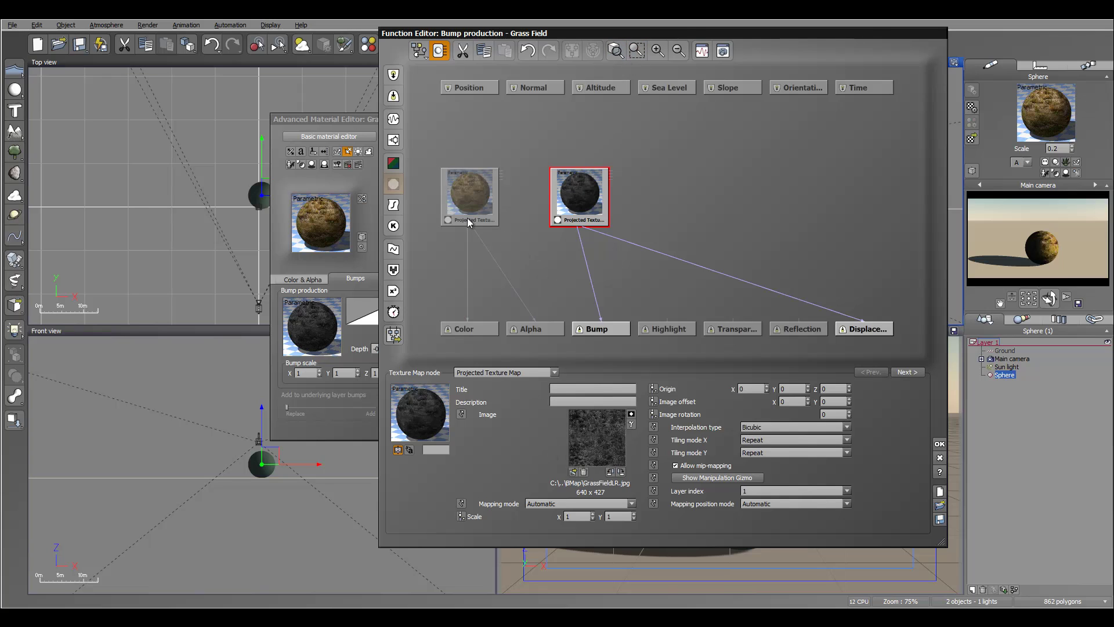
# Accept the bump function, enlarge the sphere, and set the Grass Field material's mapping to World - Standard
pyautogui.click(939, 443)
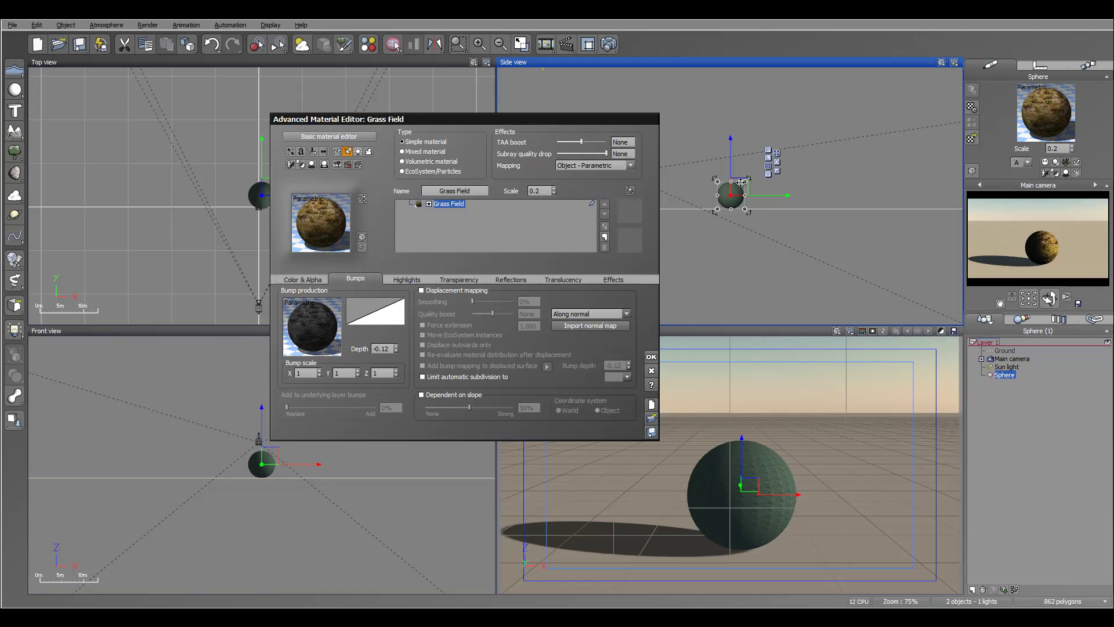
pyautogui.moveTo(741, 183); pyautogui.dragTo(798, 181)
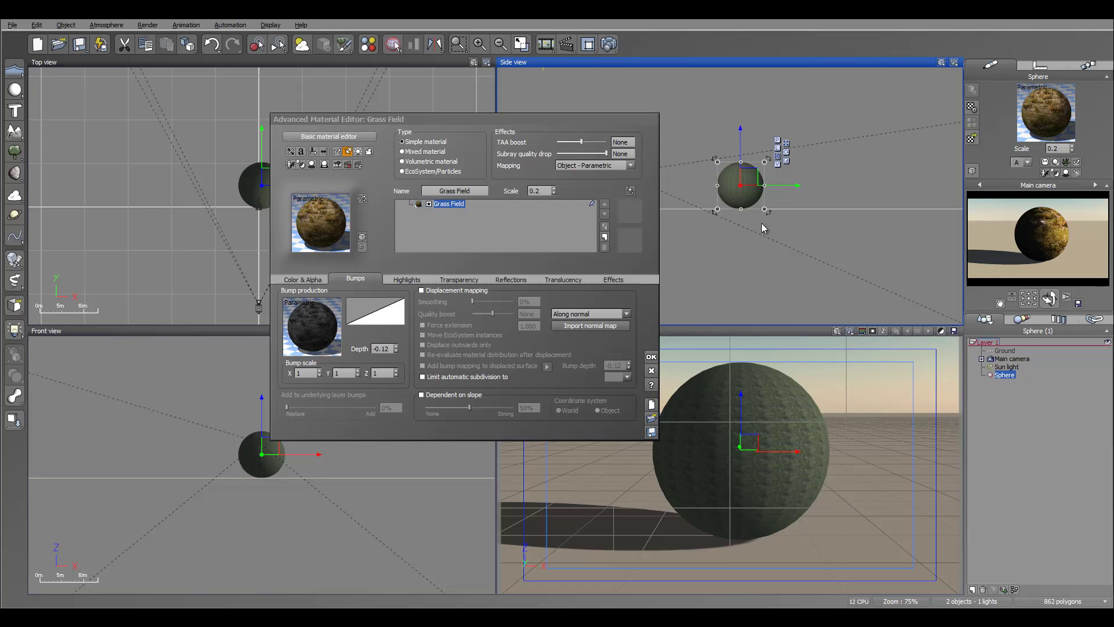
pyautogui.click(621, 166)
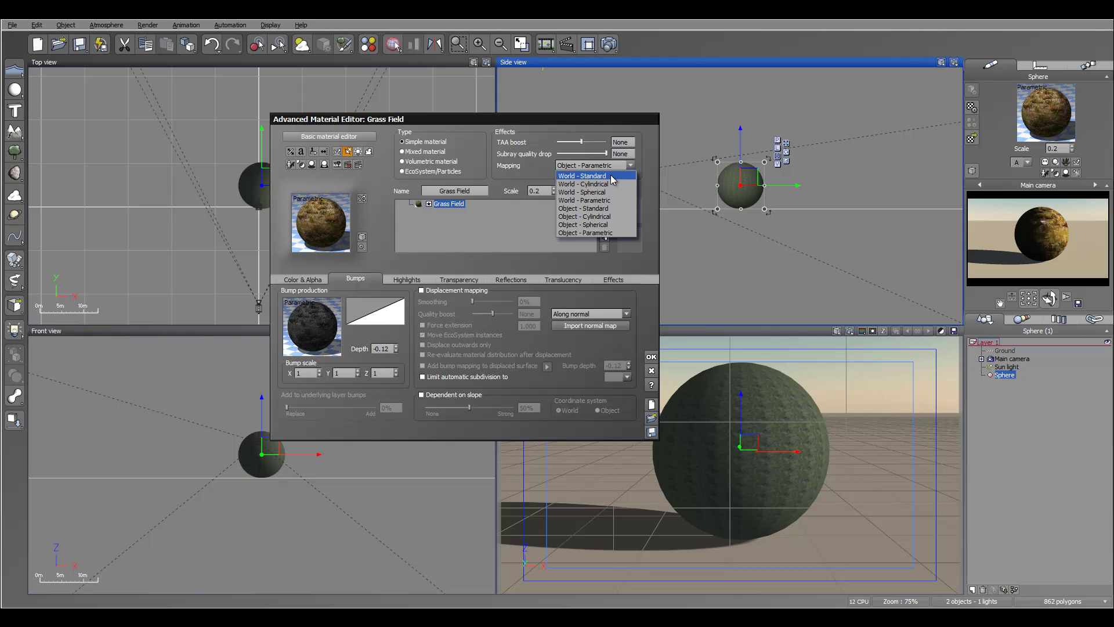
pyautogui.click(610, 176)
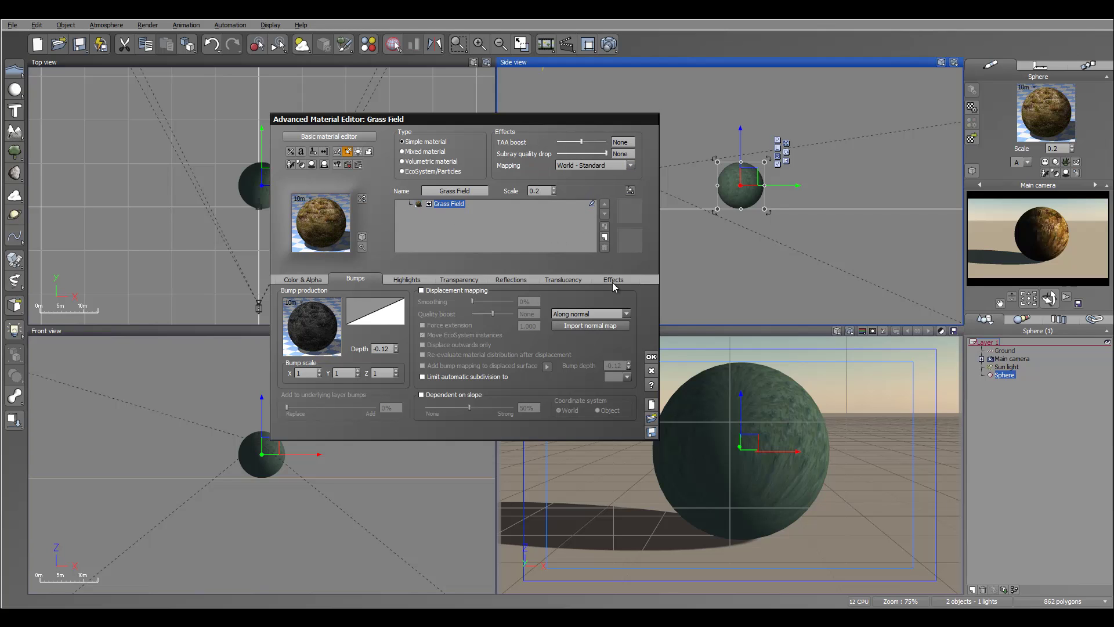
# Replace the sphere's material with Ice with Cracks from the Ground collection
pyautogui.click(323, 226)
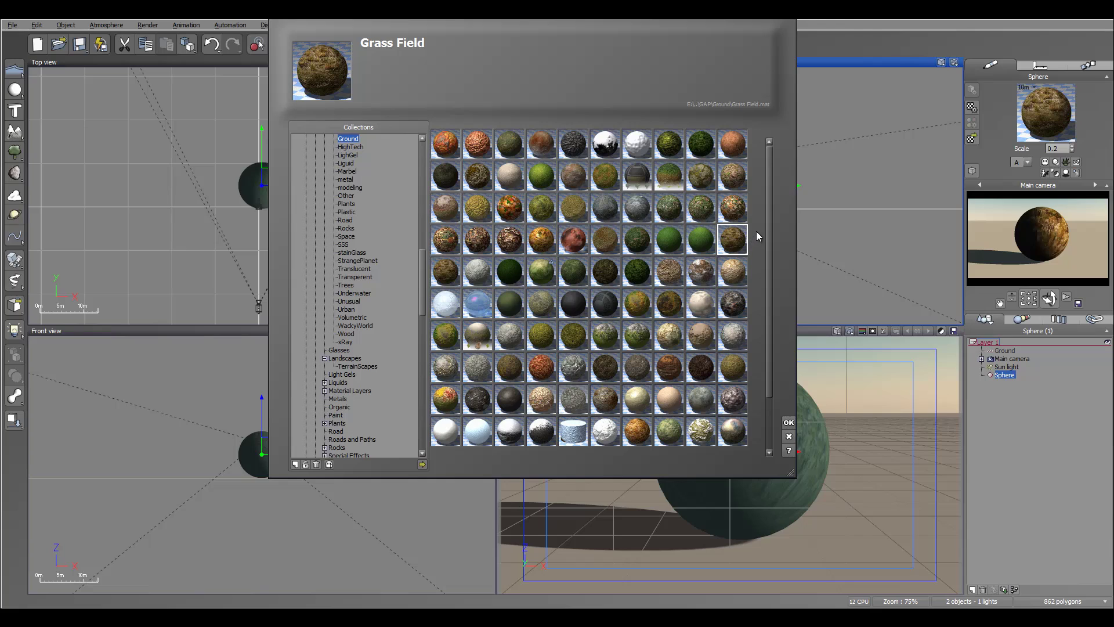
pyautogui.moveTo(768, 222); pyautogui.dragTo(768, 253)
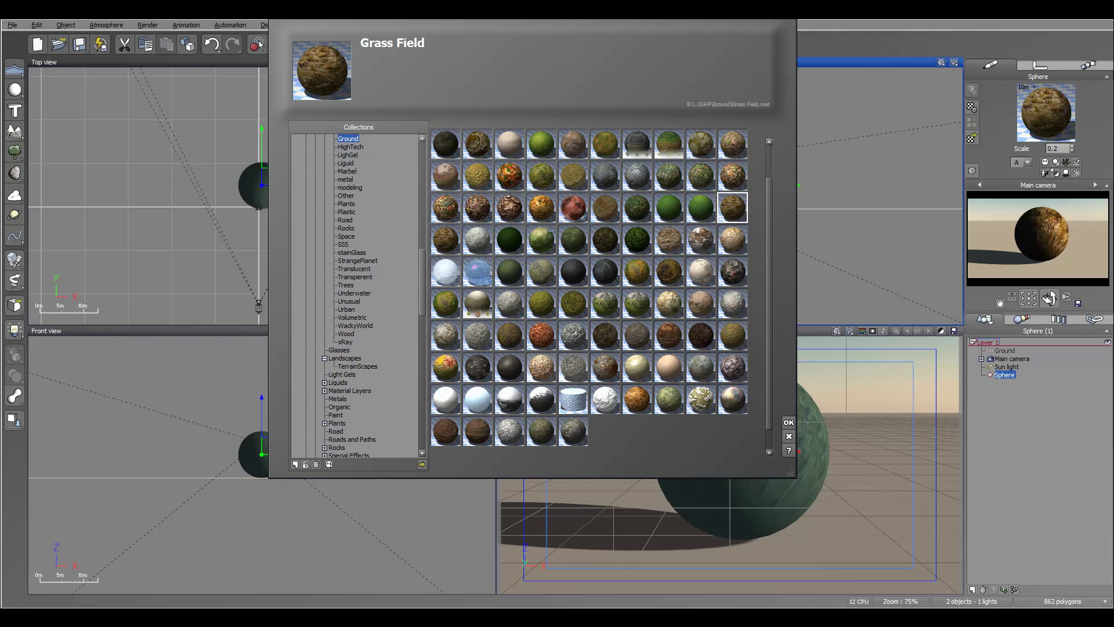
pyautogui.click(445, 271)
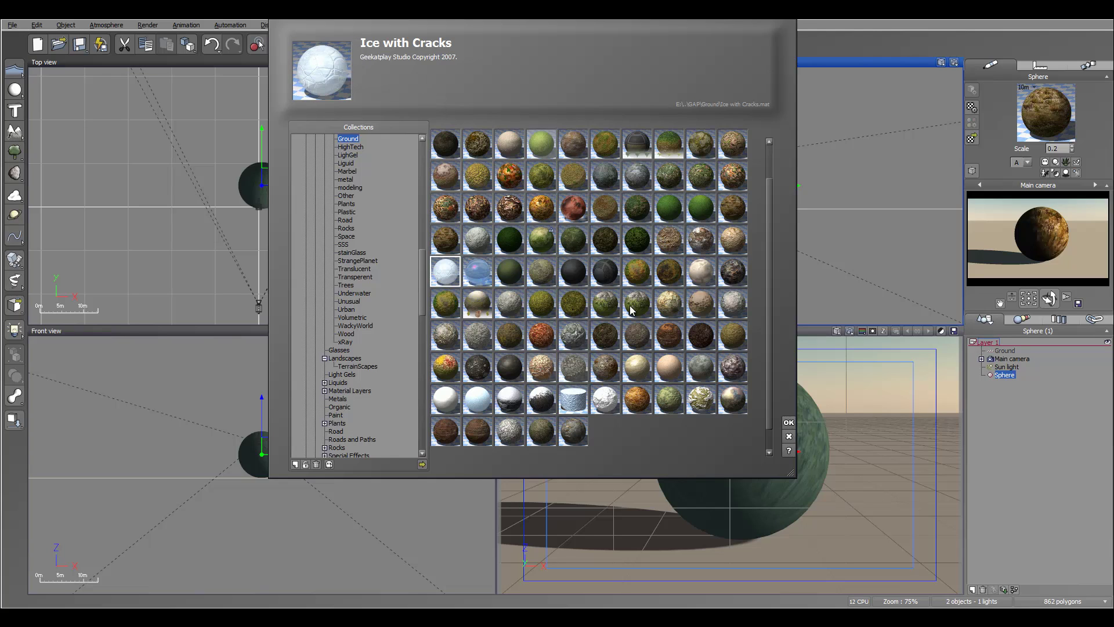
pyautogui.click(790, 423)
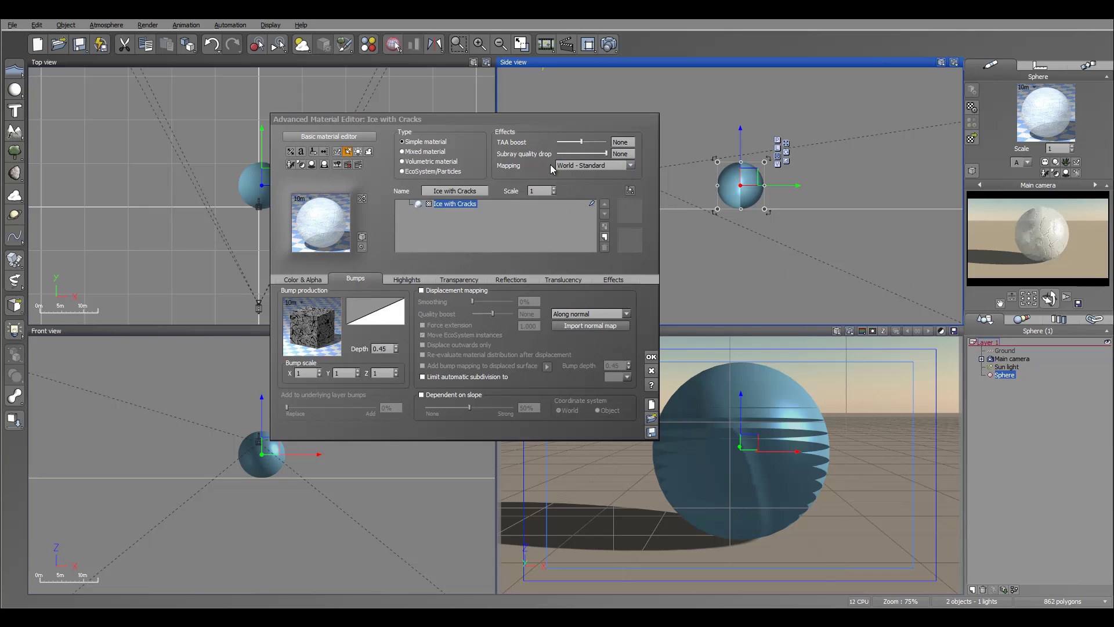
# Open the Ice with Cracks bump production function, spread out its nodes, and select the Drought noise node
pyautogui.rightClick(305, 324)
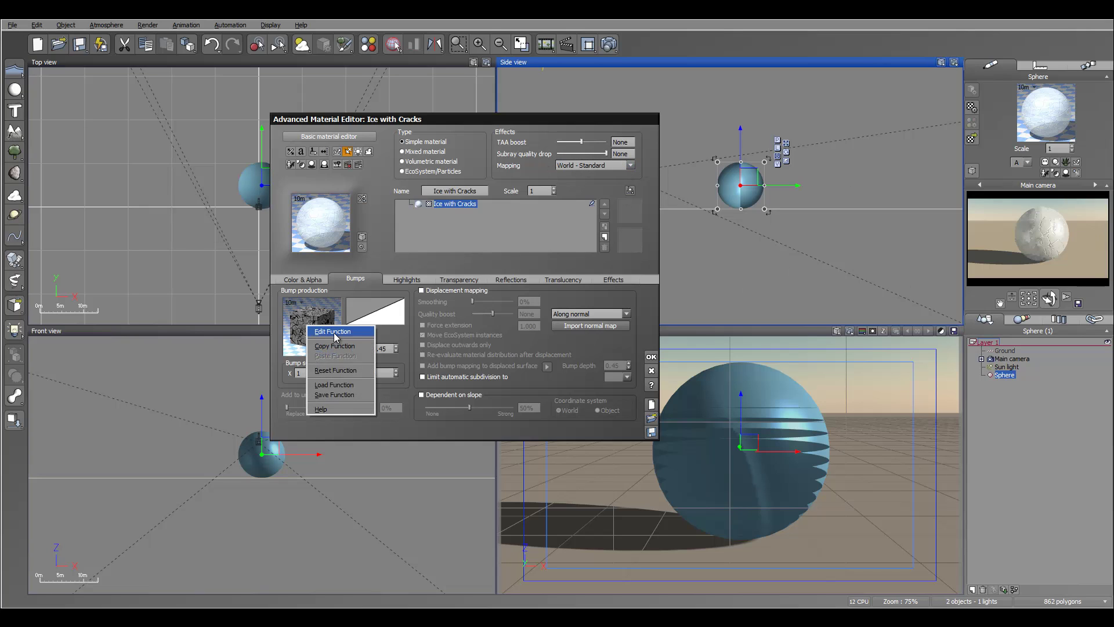
pyautogui.click(333, 332)
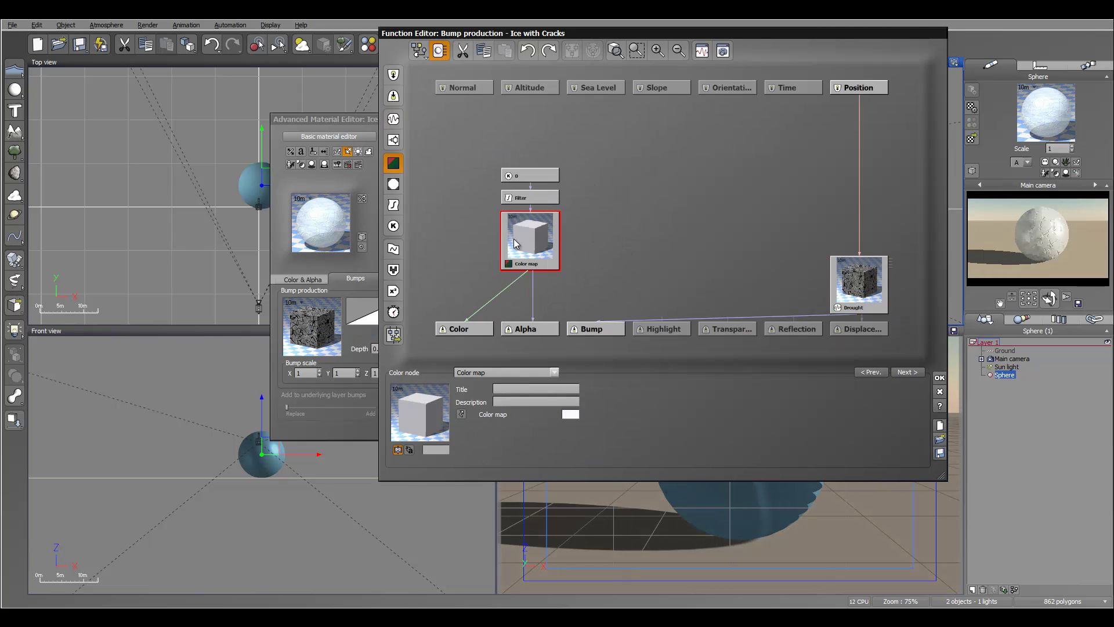
pyautogui.moveTo(861, 283); pyautogui.dragTo(619, 216)
pyautogui.moveTo(547, 174); pyautogui.dragTo(569, 154)
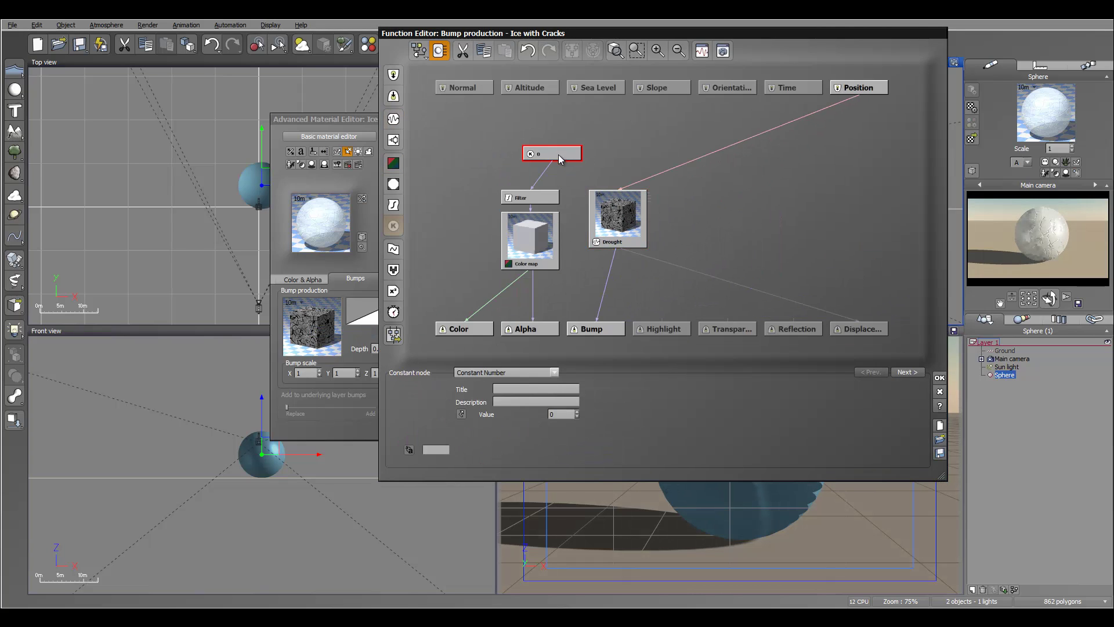
pyautogui.click(540, 195)
pyautogui.moveTo(543, 247); pyautogui.dragTo(531, 206)
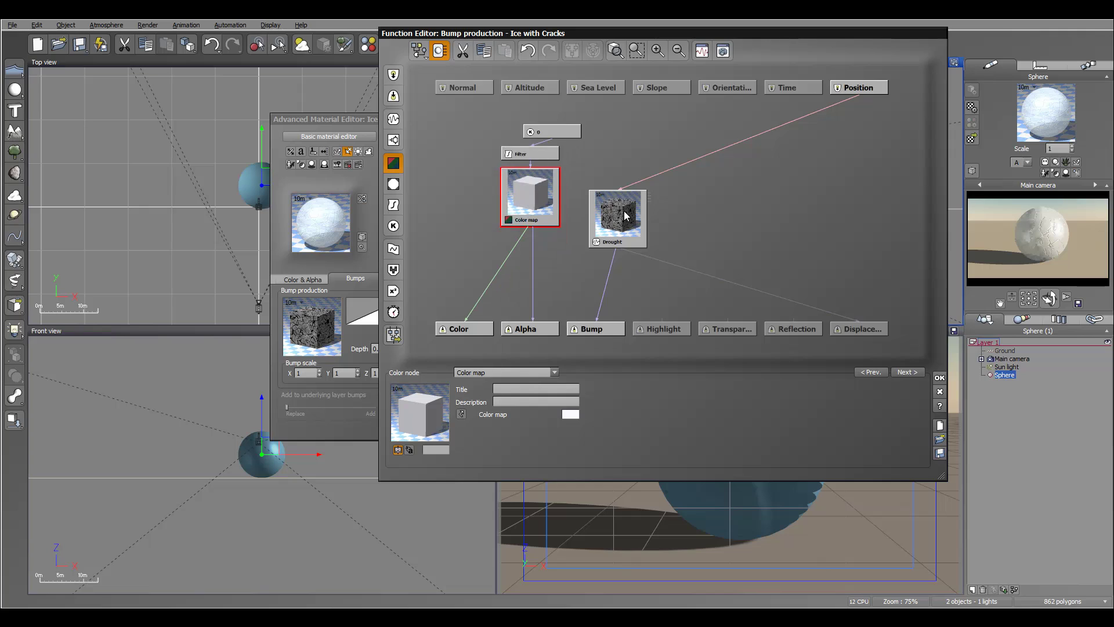
pyautogui.click(624, 217)
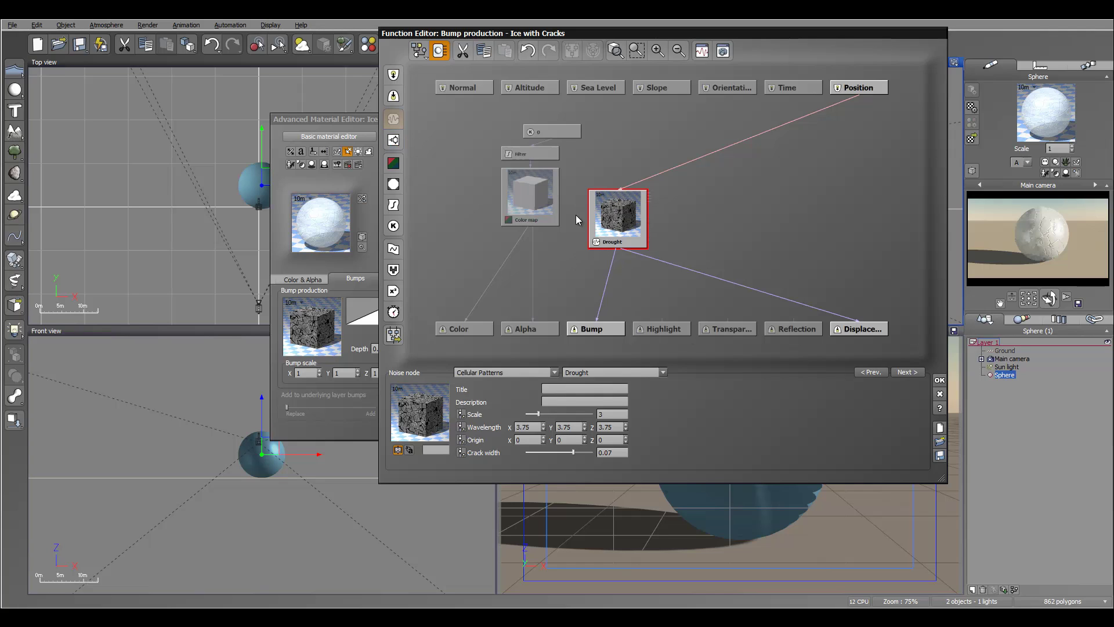
# Add a fractal node beside the Drought node, change its type to Terrain Fractal, and move it farther away
pyautogui.click(702, 211)
pyautogui.click(393, 140)
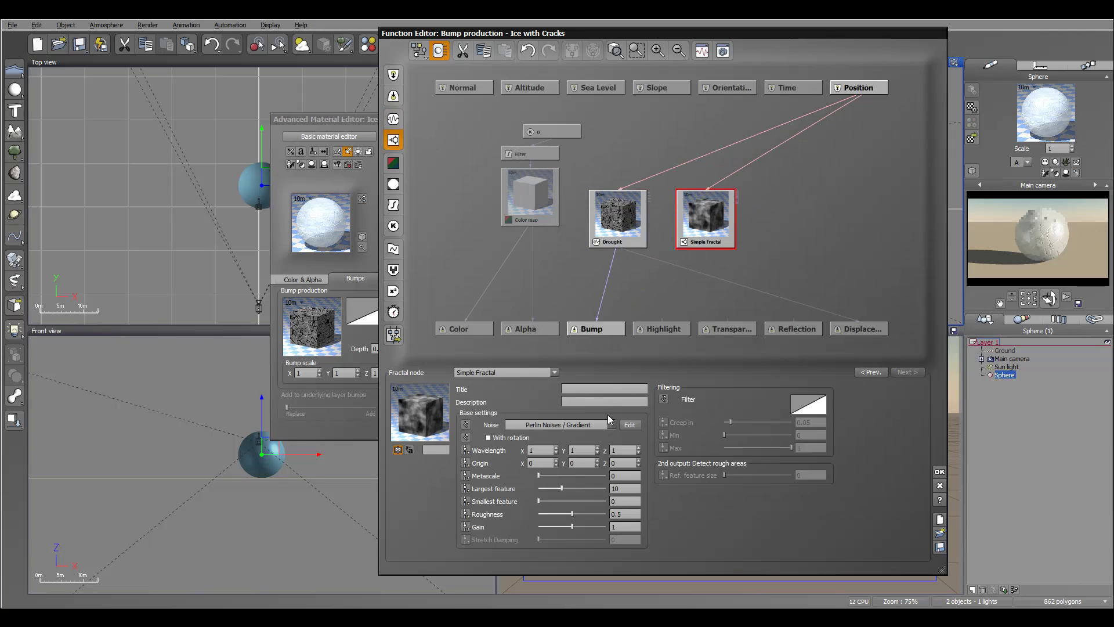
pyautogui.click(541, 373)
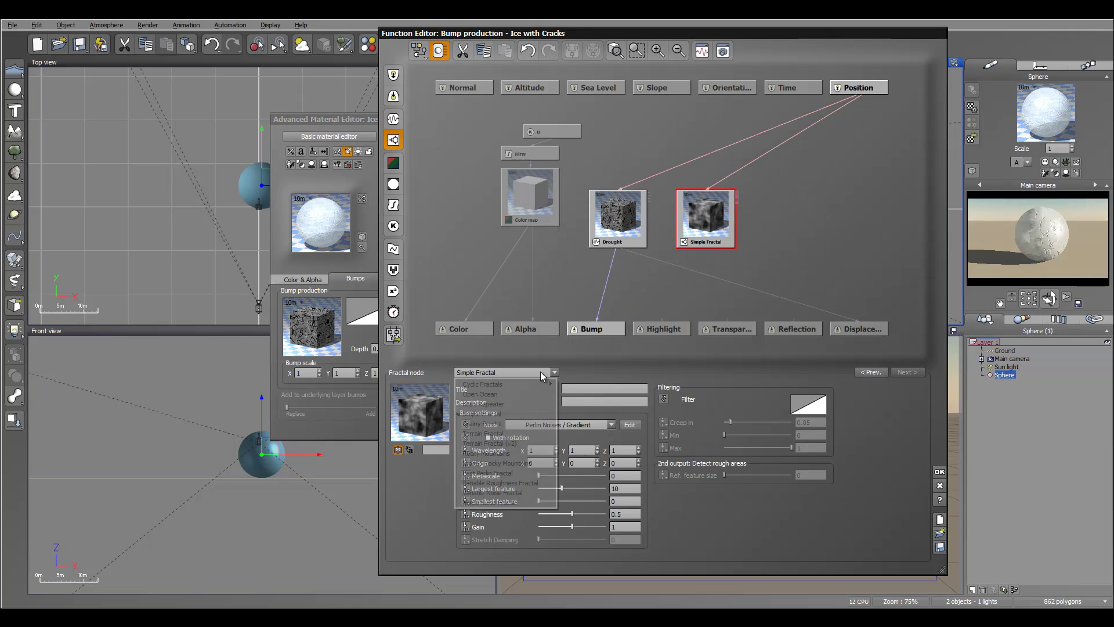
pyautogui.click(508, 433)
pyautogui.moveTo(709, 222); pyautogui.dragTo(753, 222)
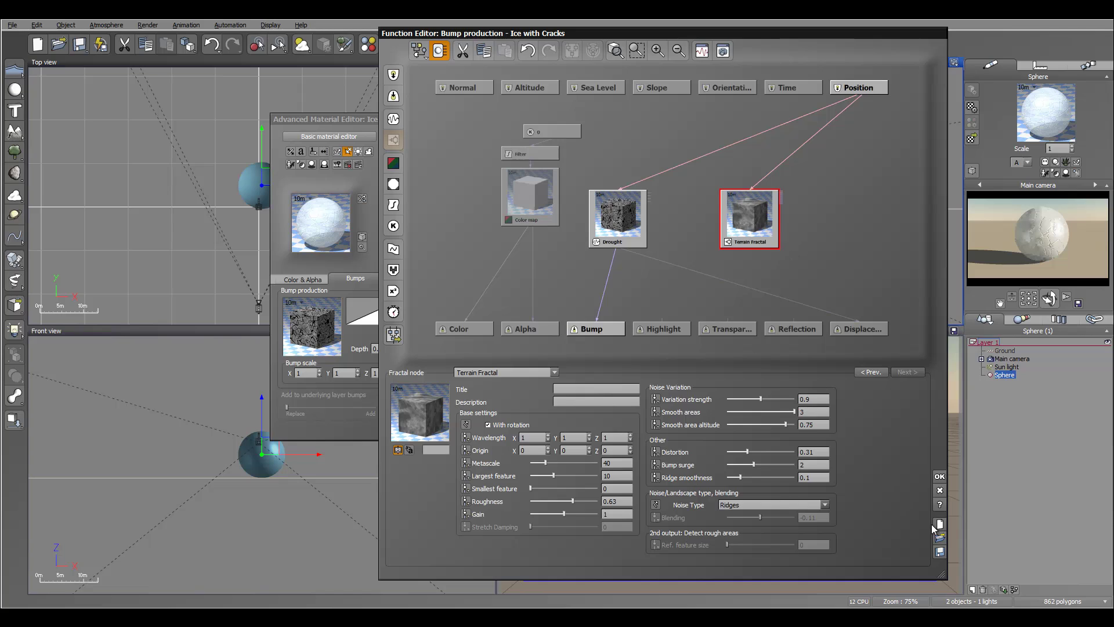
# Recheck the Drought node's settings, and delete the added Terrain Fractal node
pyautogui.click(607, 212)
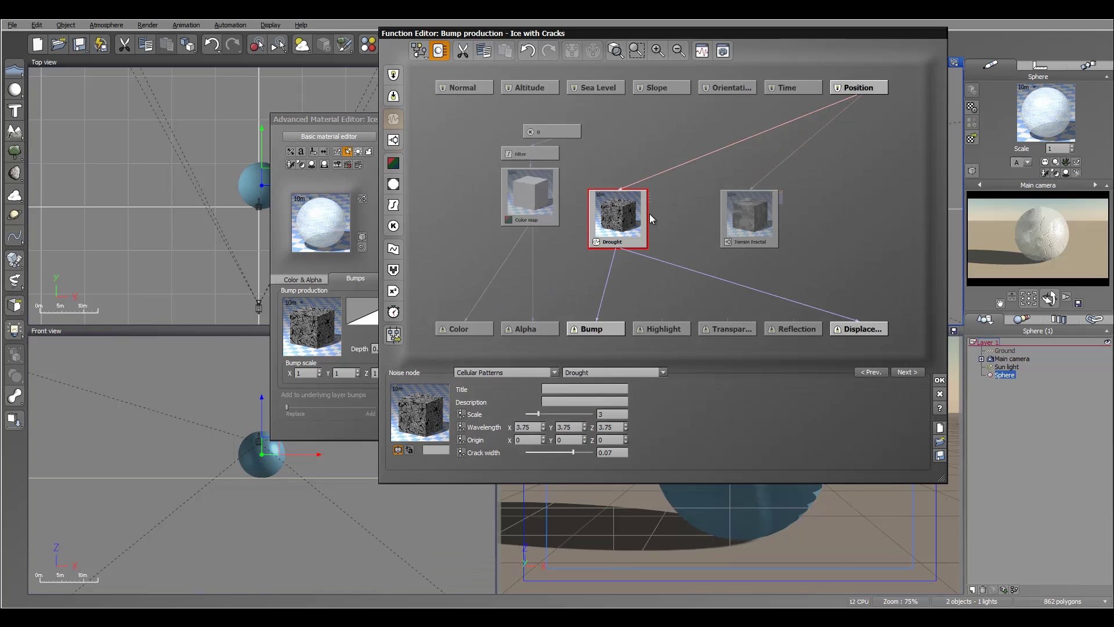
pyautogui.click(754, 215)
pyautogui.press('Delete')
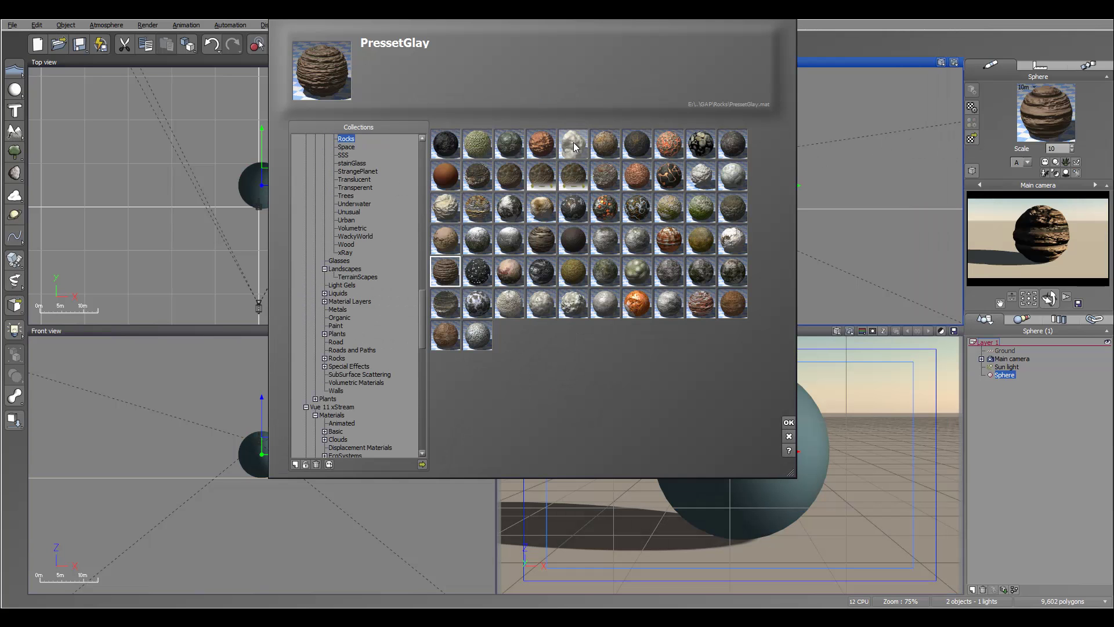
# Replace the sphere's material with ClayRock from the Rocks collection, and render the scene, closing the finished render
pyautogui.click(573, 145)
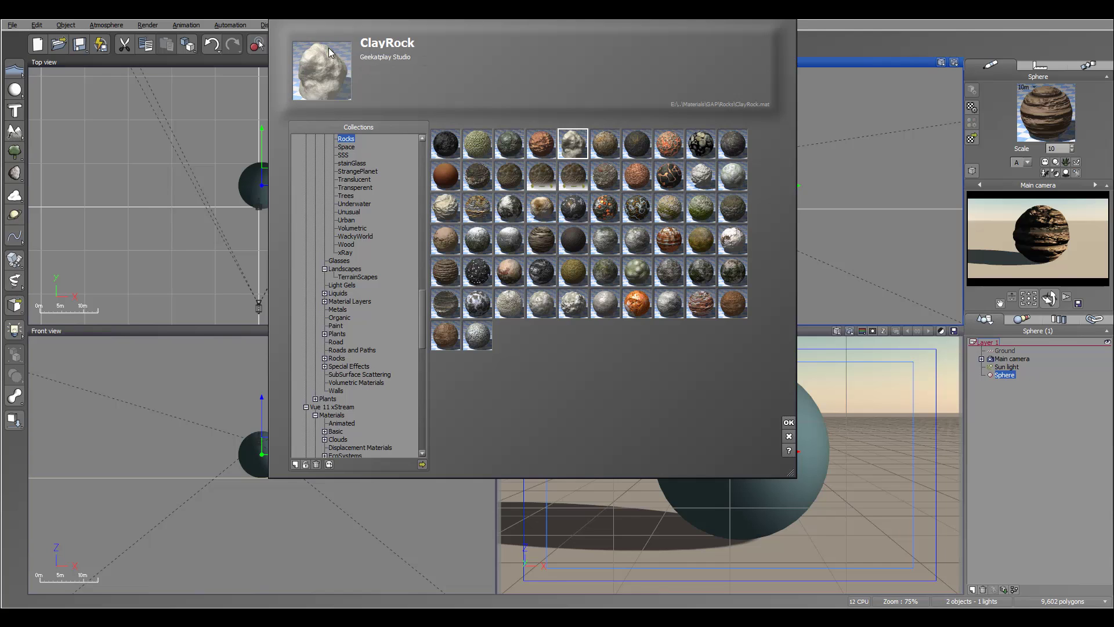
pyautogui.click(788, 422)
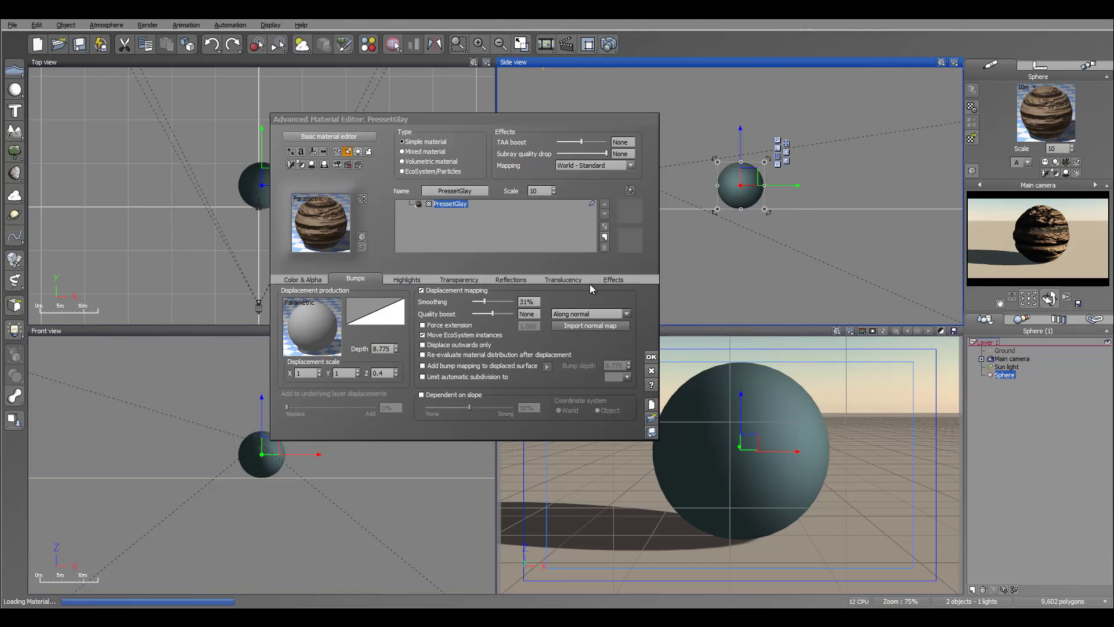
pyautogui.click(610, 44)
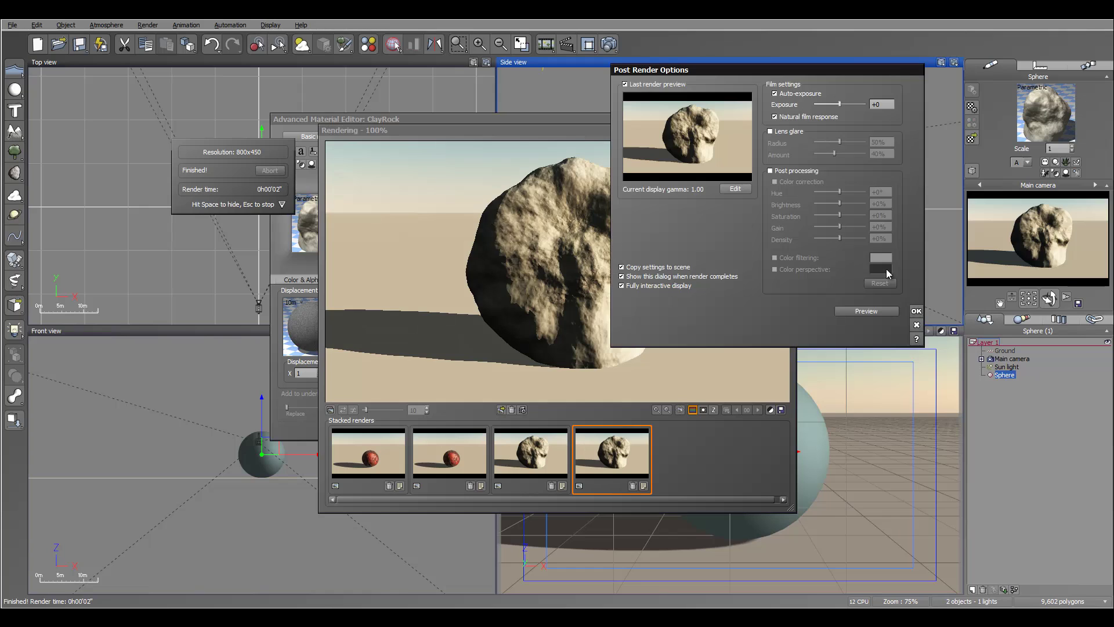
pyautogui.click(916, 312)
pyautogui.click(789, 131)
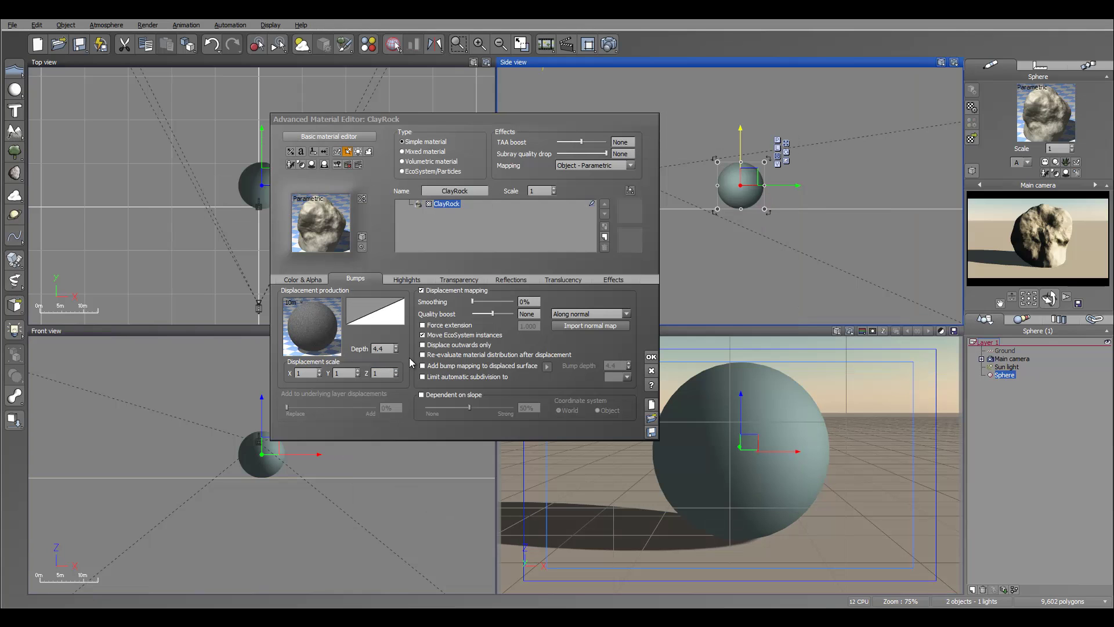
# Open ClayRock's displacement production function and spread out its Simple Fractal, Multiply by a constant and Blender nodes
pyautogui.click(314, 323)
pyautogui.click(360, 329)
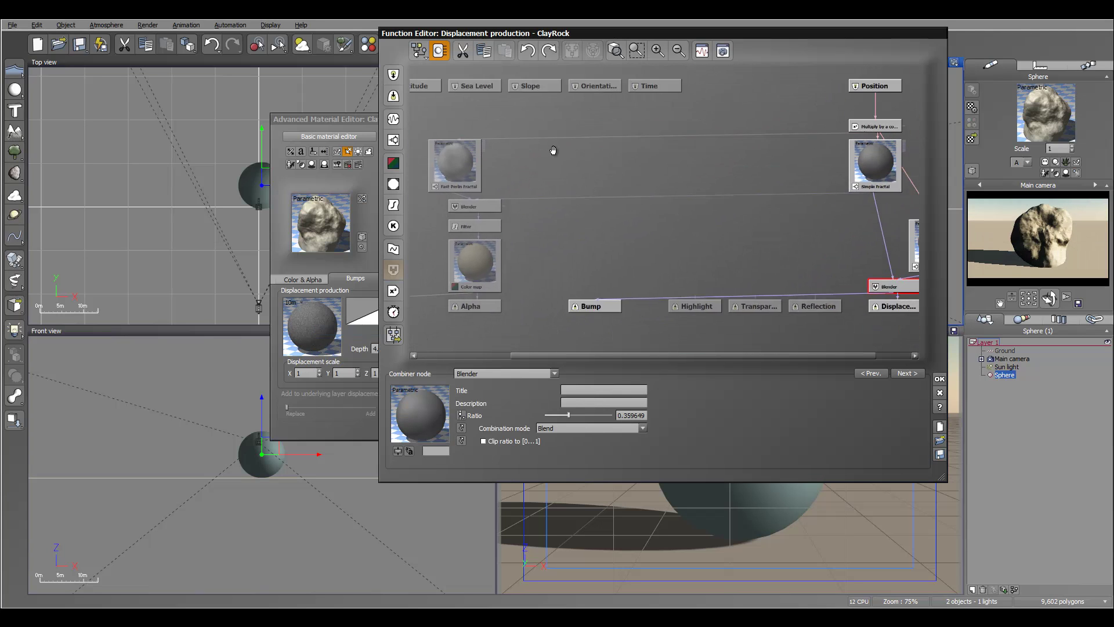
pyautogui.moveTo(807, 155); pyautogui.dragTo(665, 159)
pyautogui.moveTo(813, 125); pyautogui.dragTo(641, 110)
pyautogui.moveTo(875, 227); pyautogui.dragTo(540, 190)
pyautogui.moveTo(847, 284); pyautogui.dragTo(607, 244)
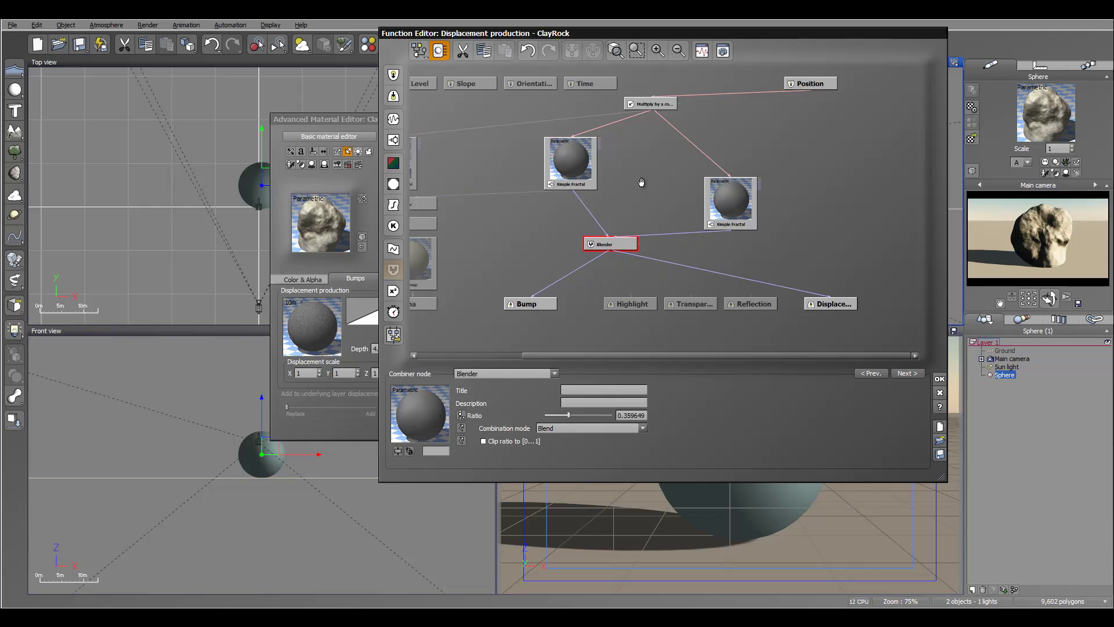
pyautogui.moveTo(641, 182); pyautogui.dragTo(665, 213)
# Set the factor of the Multiply by a constant node below Position to 1
pyautogui.click(678, 134)
pyautogui.doubleClick(570, 415)
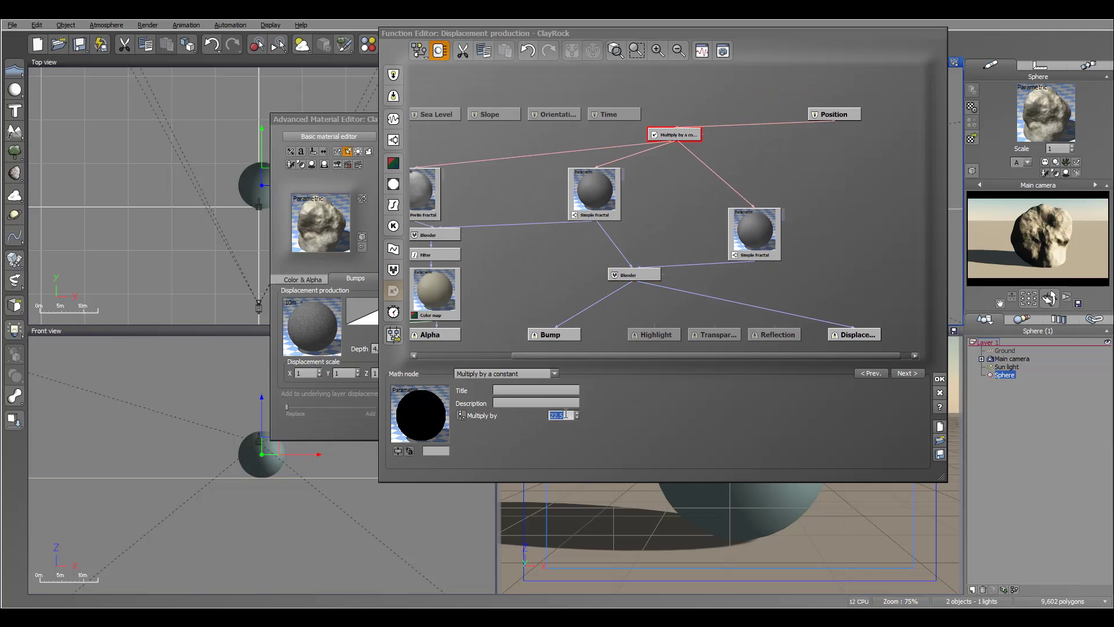
pyautogui.write('1')
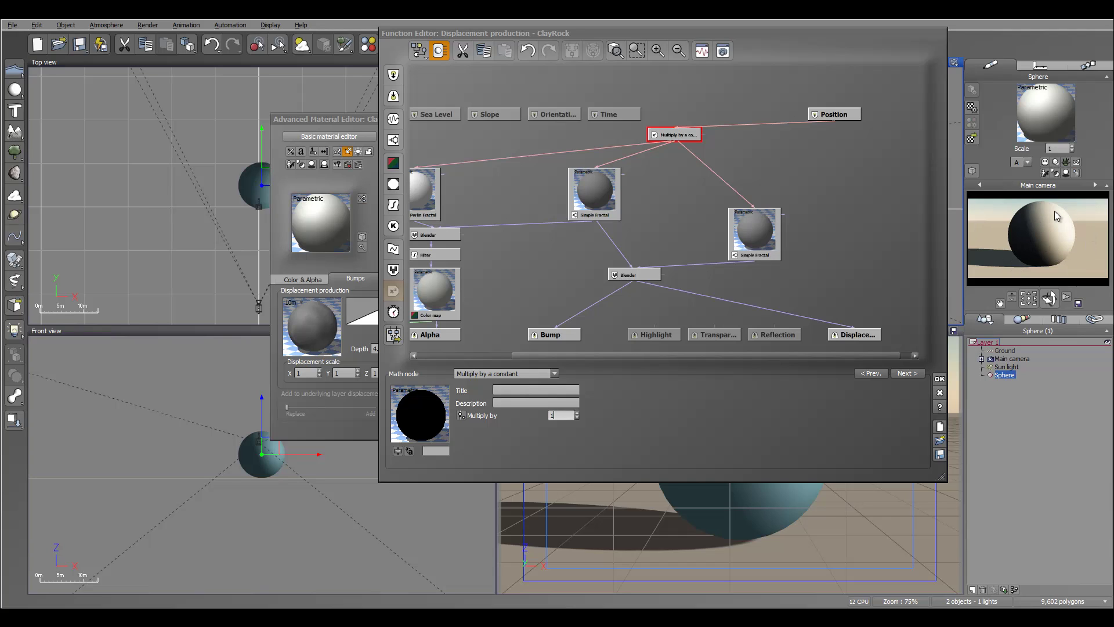
# Set the Multiply by a constant node's factor to 35 and accept the displacement function
pyautogui.doubleClick(559, 415)
pyautogui.write('35')
pyautogui.press('Return')
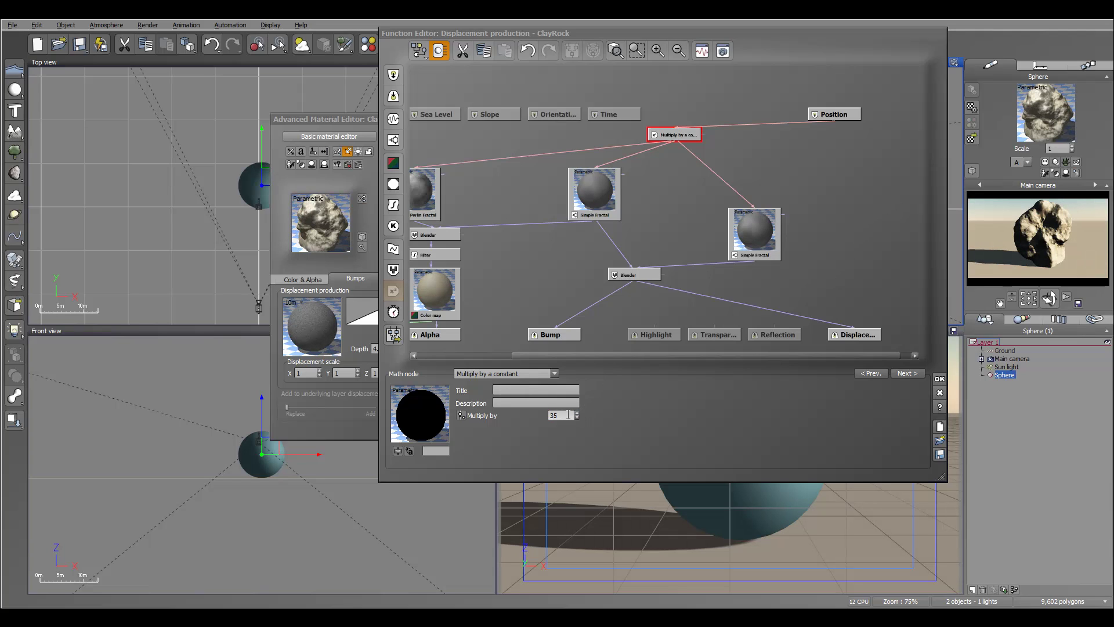
pyautogui.click(939, 378)
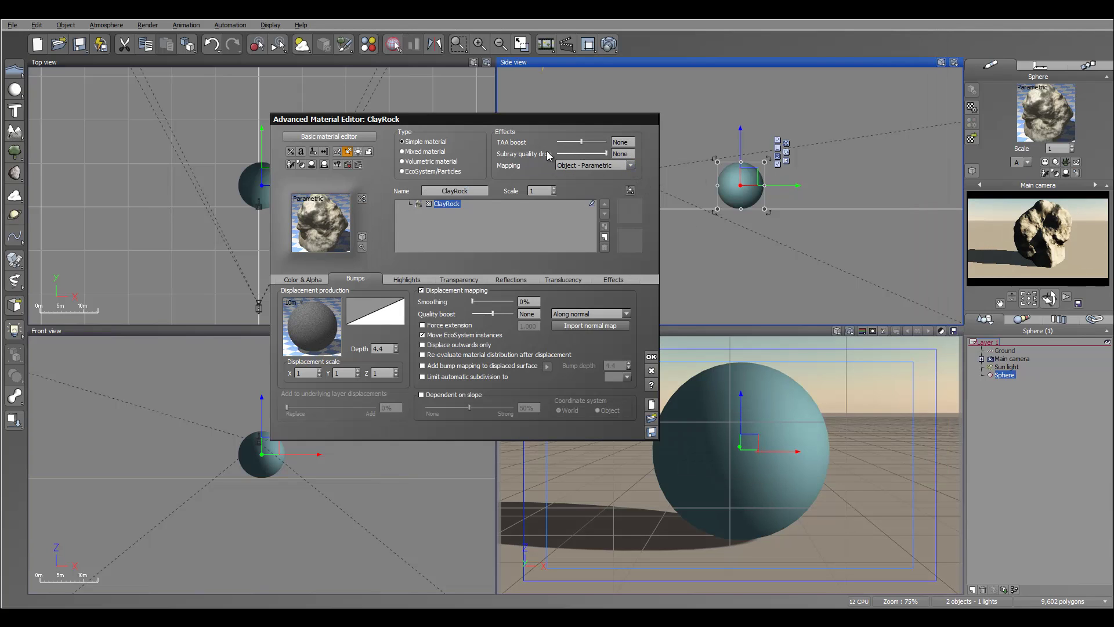
# Set ClayRock's mapping to World - Standard, and set the Multiply by a constant factor in its displacement function to 1
pyautogui.click(618, 168)
pyautogui.click(608, 173)
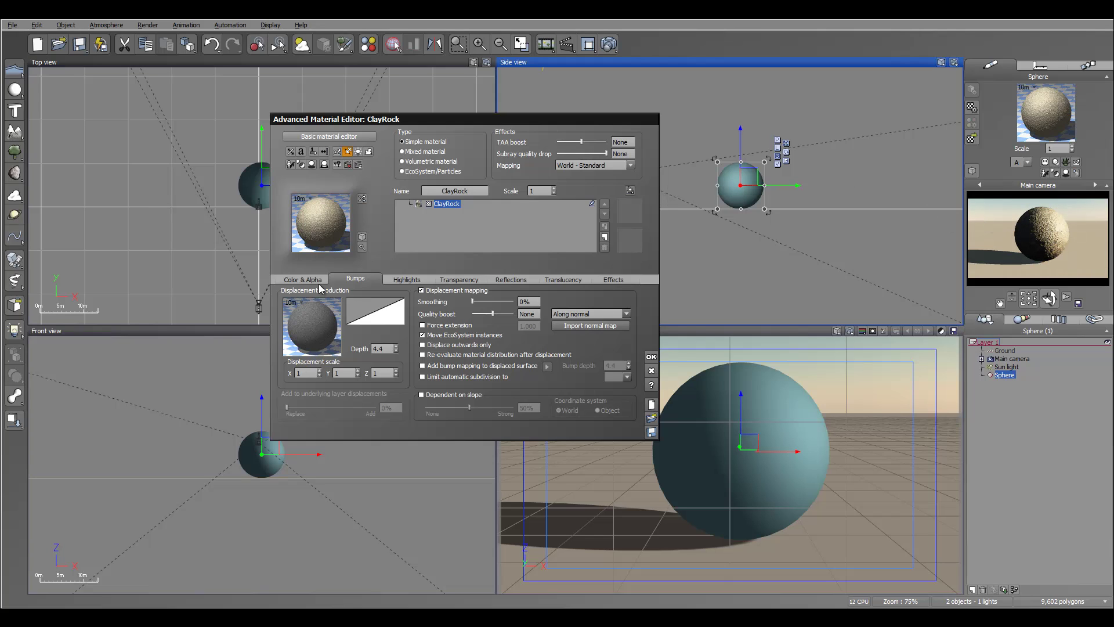
pyautogui.rightClick(328, 343)
pyautogui.click(344, 348)
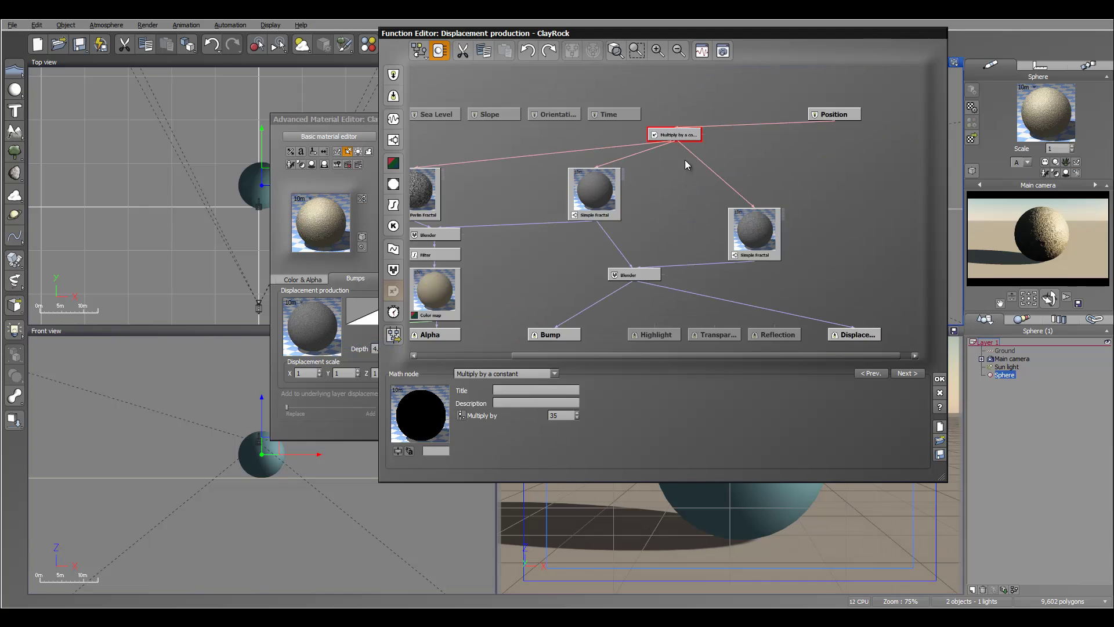
pyautogui.doubleClick(566, 415)
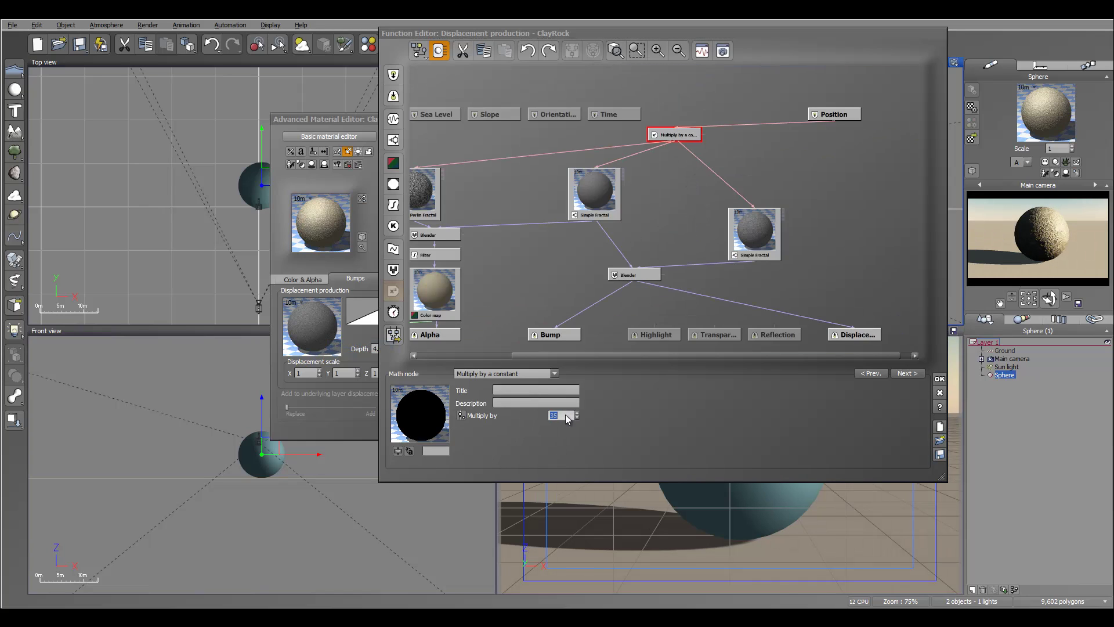
pyautogui.write('1')
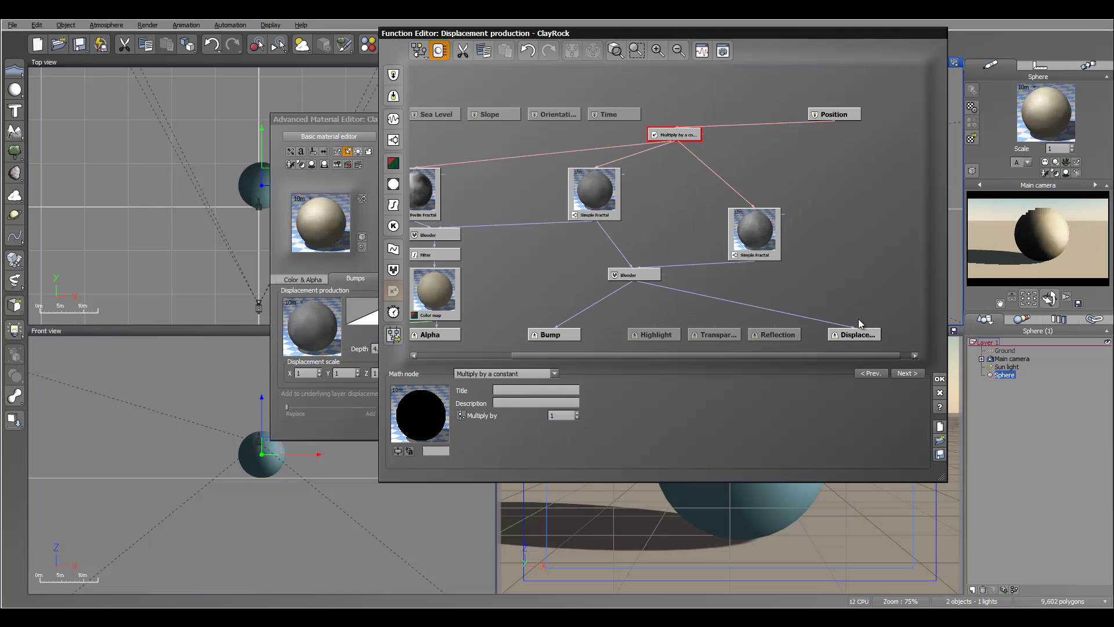
# Restore the Multiply by a constant factor to 35 in the world-mapped ClayRock's displacement function and accept it
pyautogui.moveTo(563, 416); pyautogui.dragTo(482, 405)
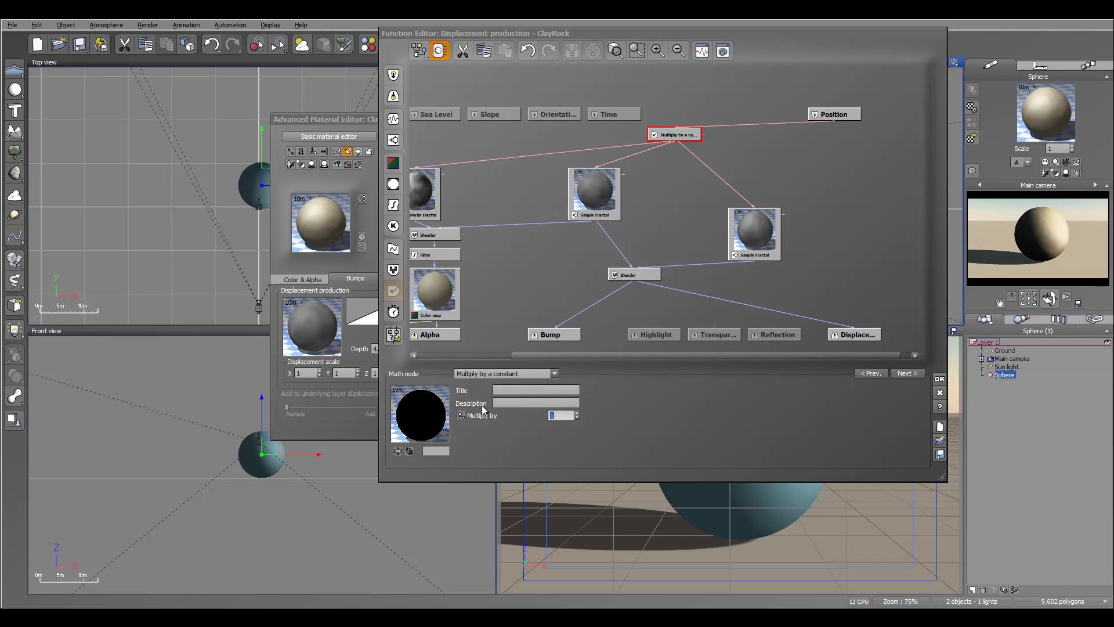
pyautogui.write('35')
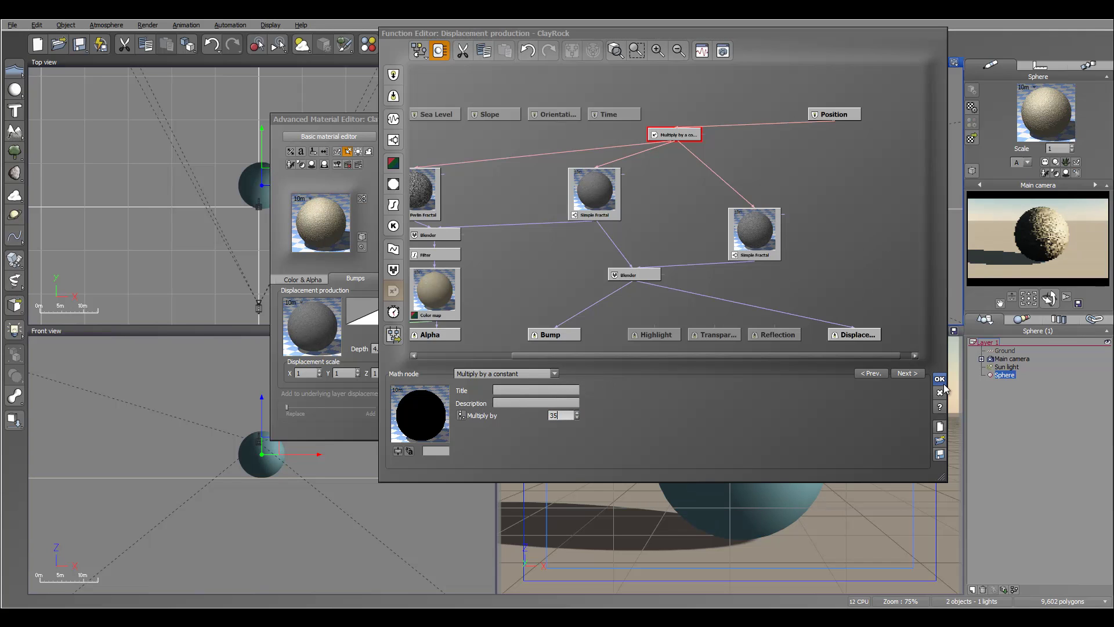
pyautogui.click(940, 379)
# Set ClayRock's mapping to Object - Parametric and render the sphere from the main camera
pyautogui.click(618, 167)
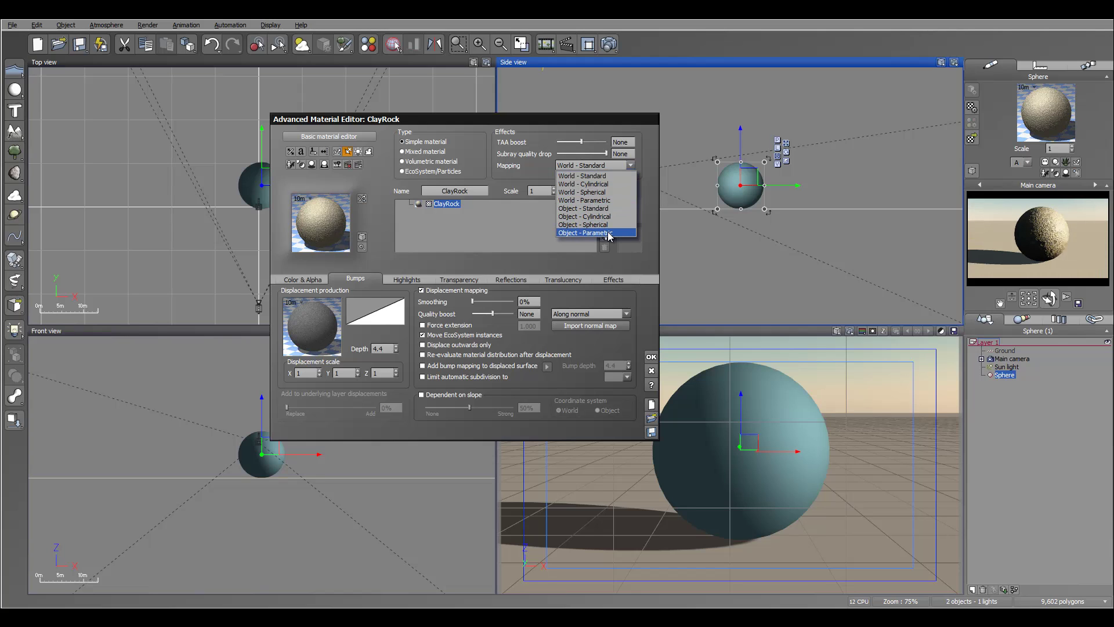
pyautogui.click(608, 232)
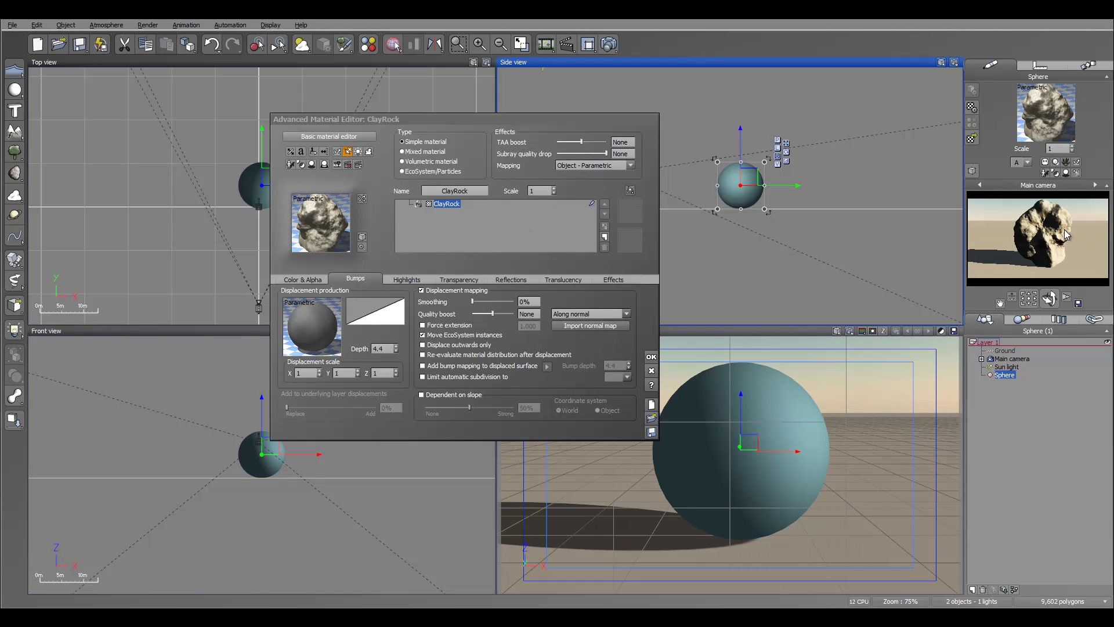
pyautogui.click(609, 45)
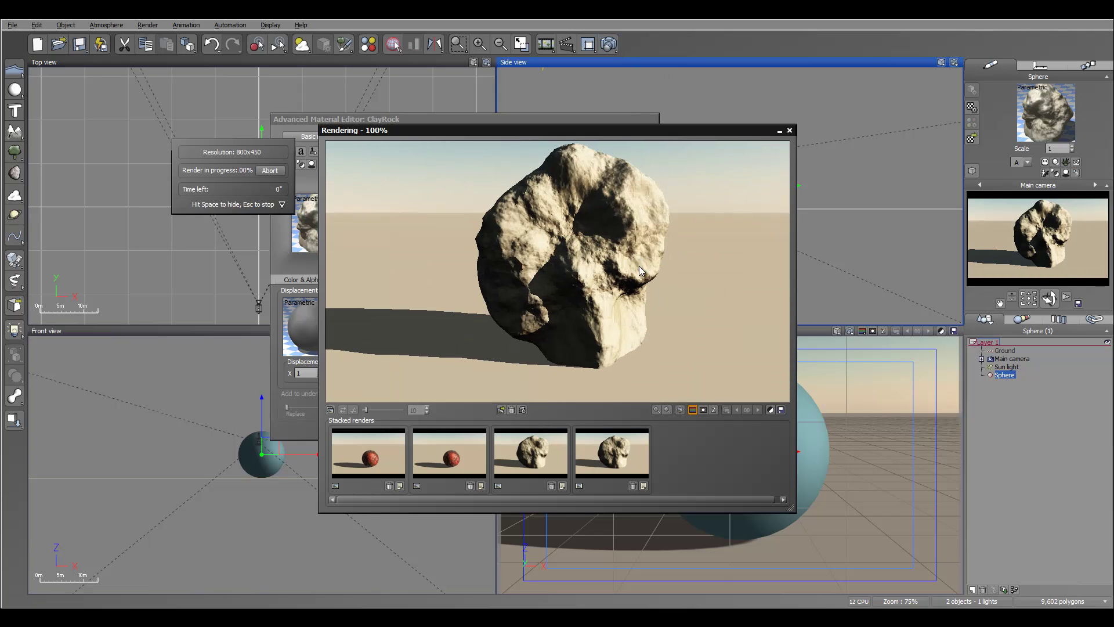
pyautogui.click(913, 315)
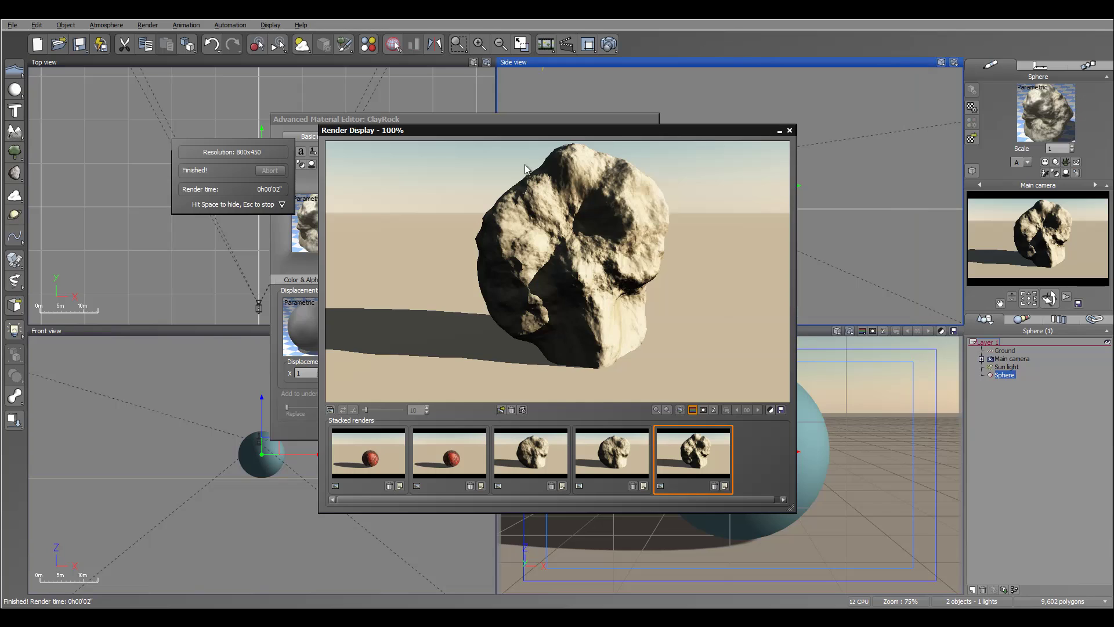
pyautogui.click(791, 131)
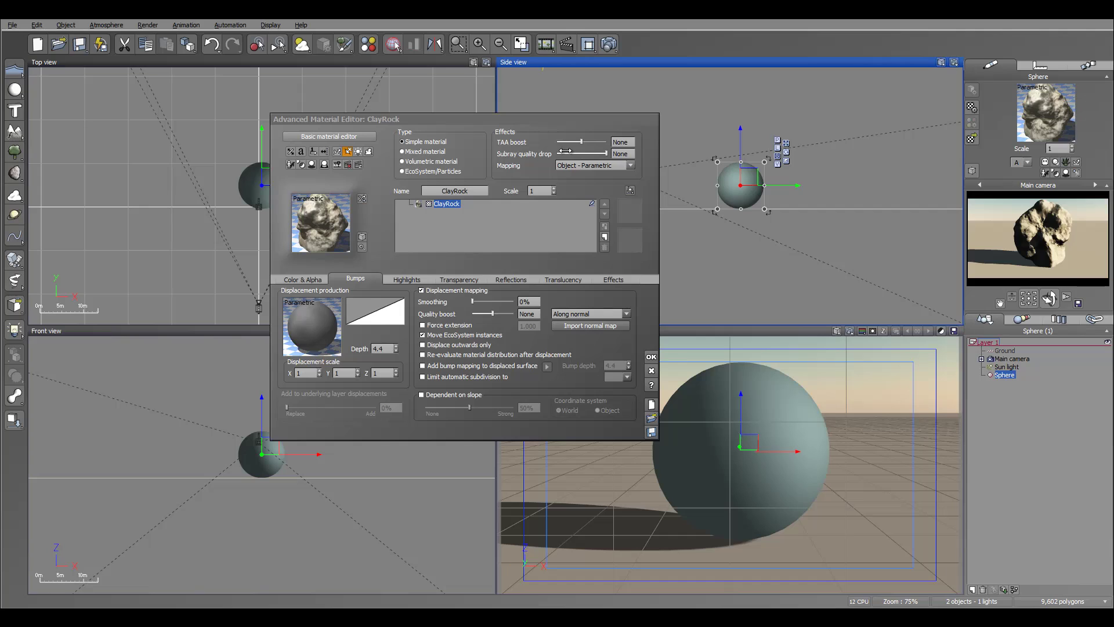
# Open ClayRock's displacement function for editing and rearrange the nodes so the two Simple Fractals sit side by side above the Blender
pyautogui.click(380, 349)
pyautogui.rightClick(315, 328)
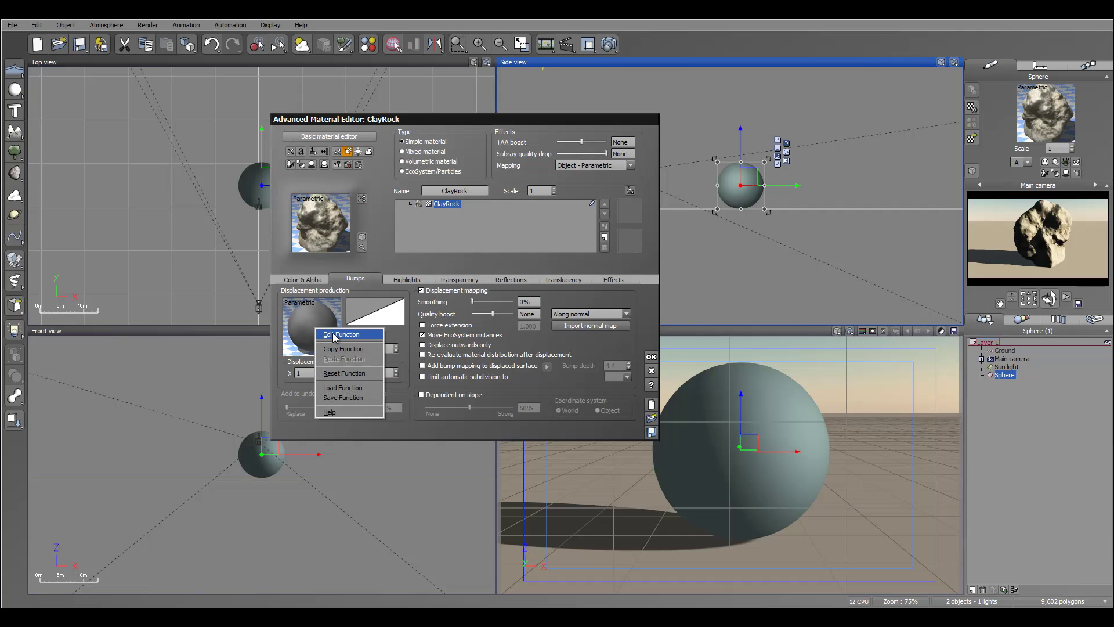
pyautogui.click(341, 335)
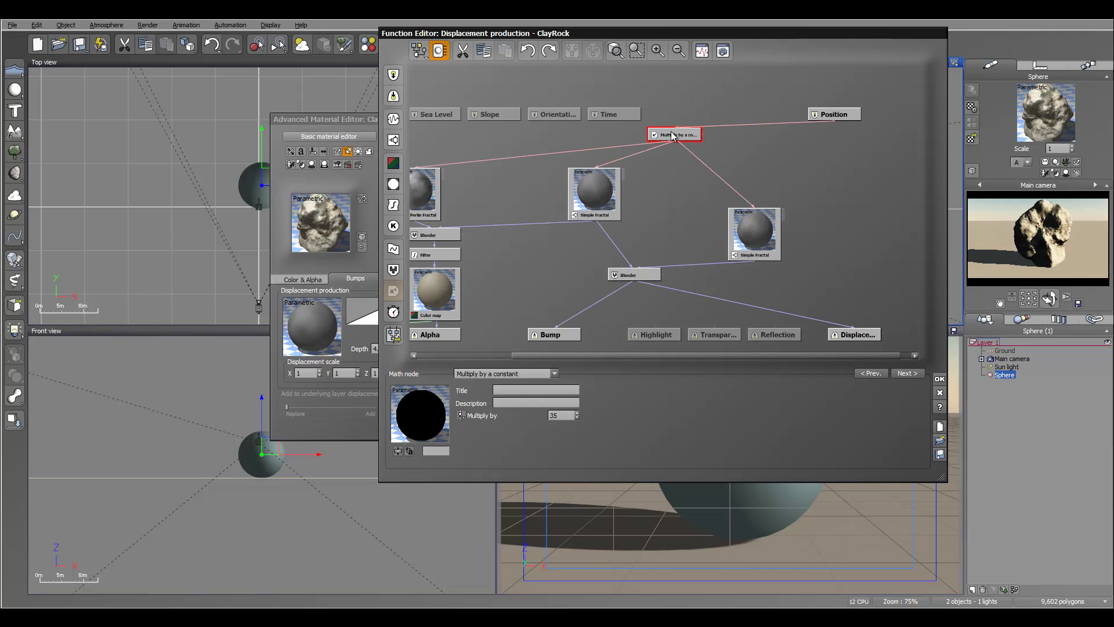
pyautogui.moveTo(674, 135); pyautogui.dragTo(713, 155)
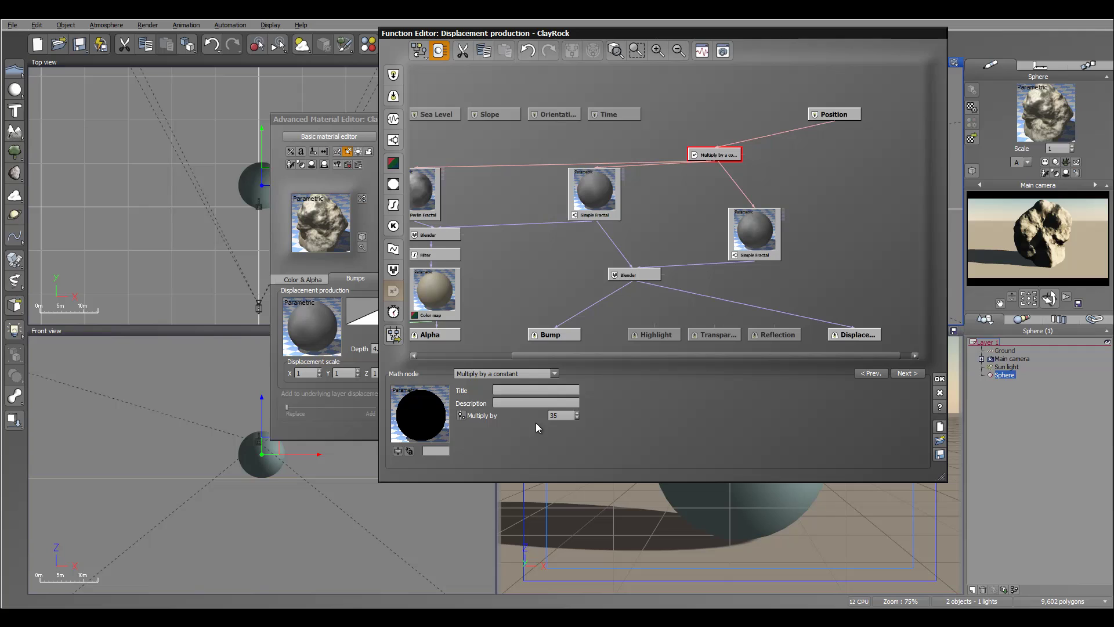
pyautogui.moveTo(671, 208); pyautogui.dragTo(698, 225, button='right')
pyautogui.moveTo(619, 206); pyautogui.dragTo(600, 211)
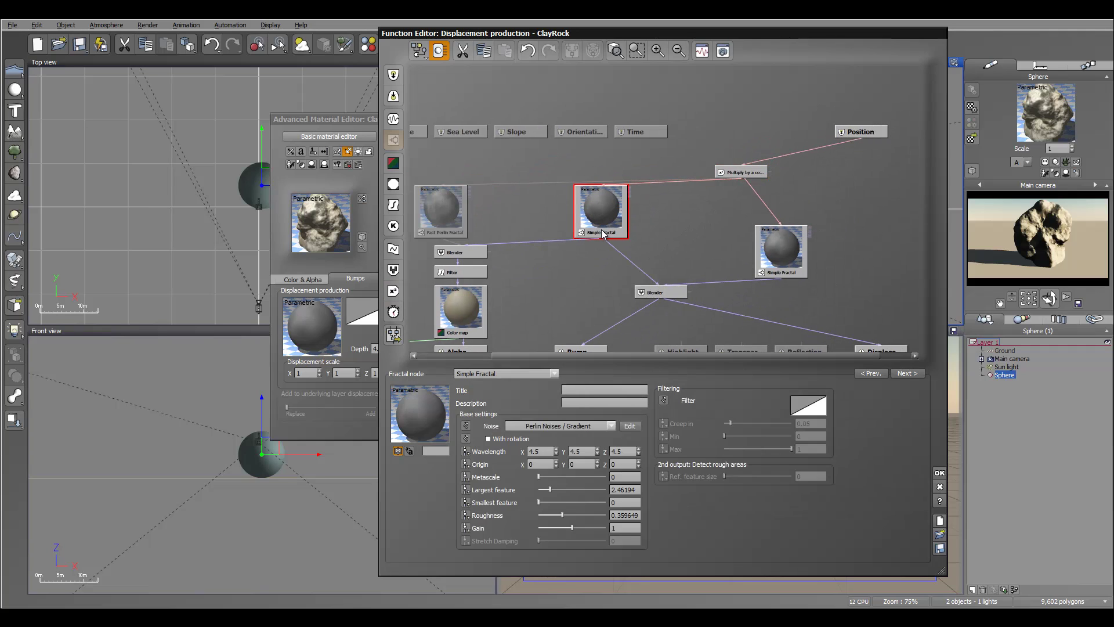
pyautogui.moveTo(779, 237); pyautogui.dragTo(680, 206)
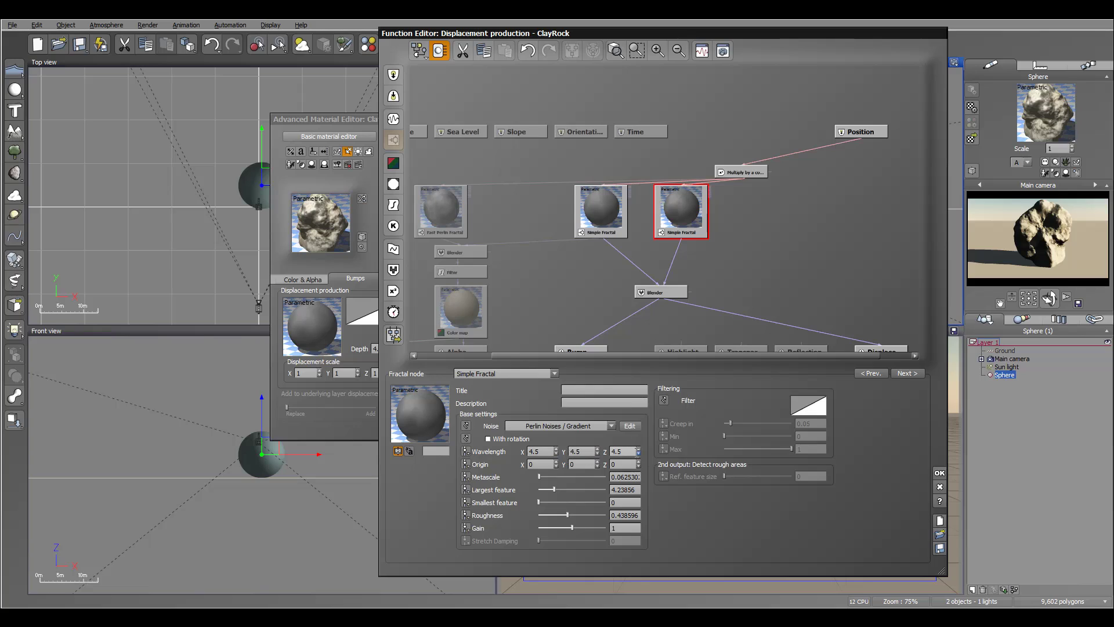
# Set the X, Y and Z wavelength of the repositioned Simple Fractal node to 1
pyautogui.doubleClick(542, 451)
pyautogui.write('1')
pyautogui.press('Return')
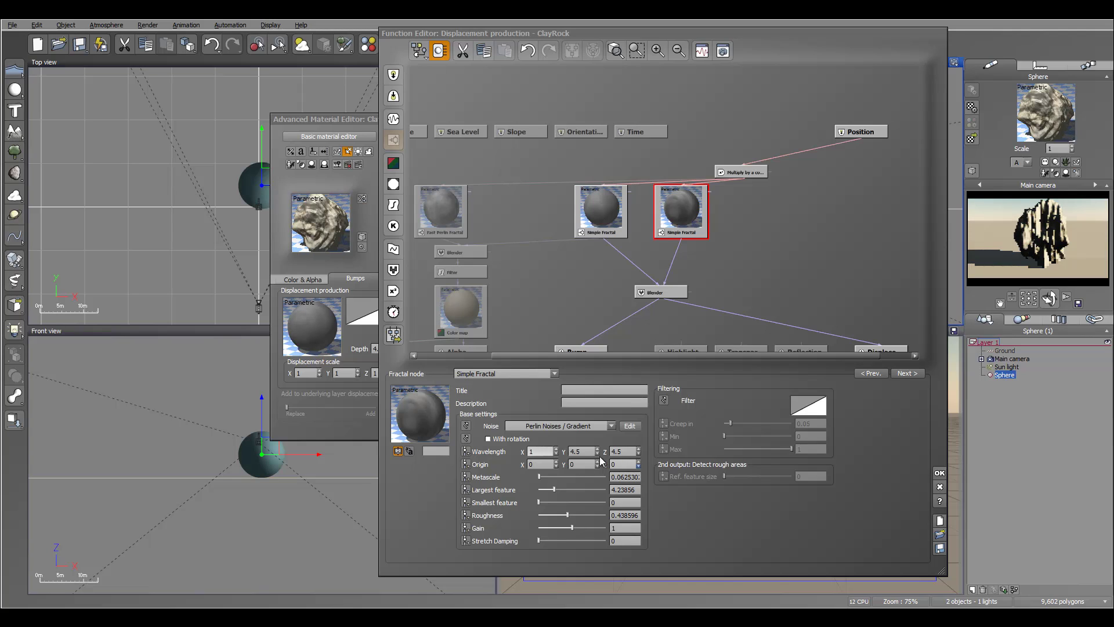
pyautogui.doubleClick(580, 452)
pyautogui.write('1')
pyautogui.press('Return')
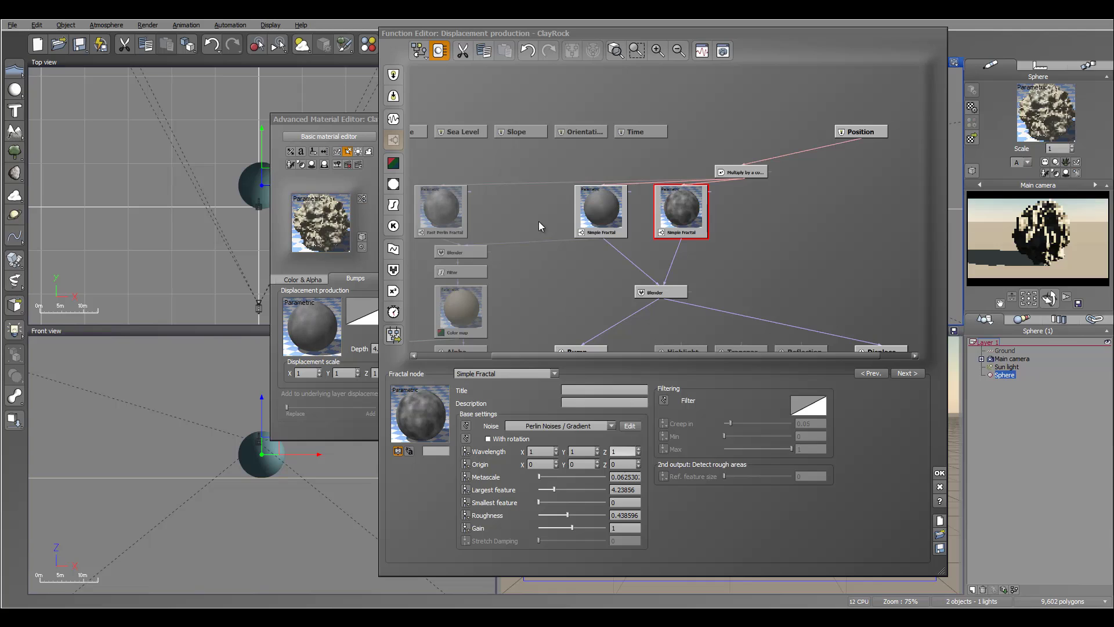
# Set the Multiply by a constant factor to 12 and move that node above the two Simple Fractals
pyautogui.click(736, 173)
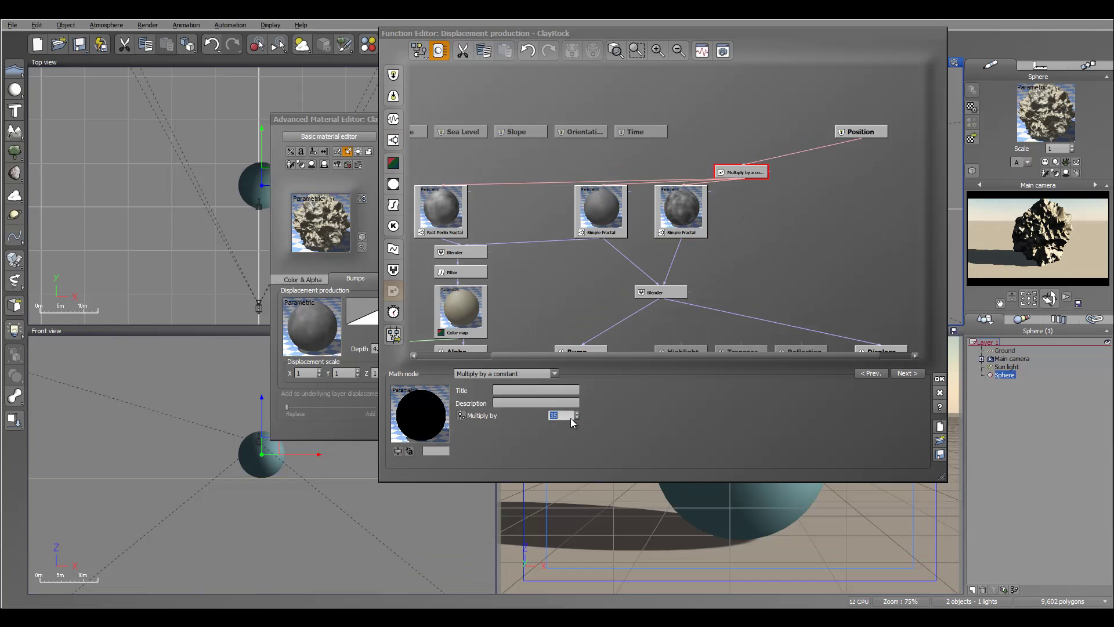
pyautogui.write('12')
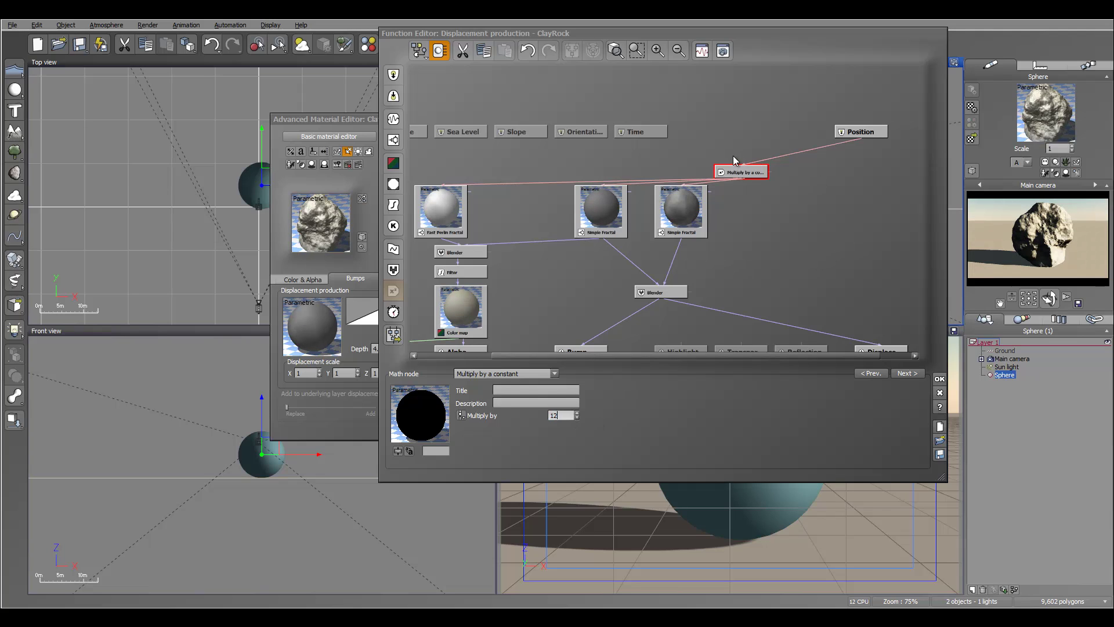
pyautogui.click(743, 172)
pyautogui.moveTo(725, 171); pyautogui.dragTo(646, 152)
# Set the X, Y and Z wavelength of the other Simple Fractal, which also feeds the color Blender, to 1
pyautogui.click(604, 212)
pyautogui.click(546, 451)
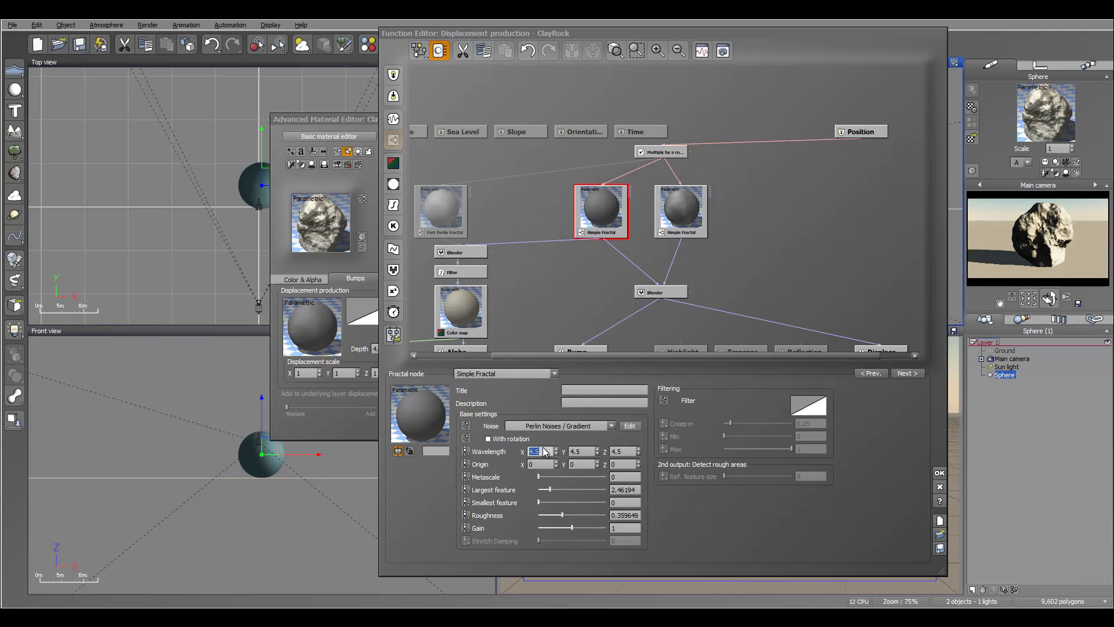
pyautogui.write('1')
pyautogui.click(581, 452)
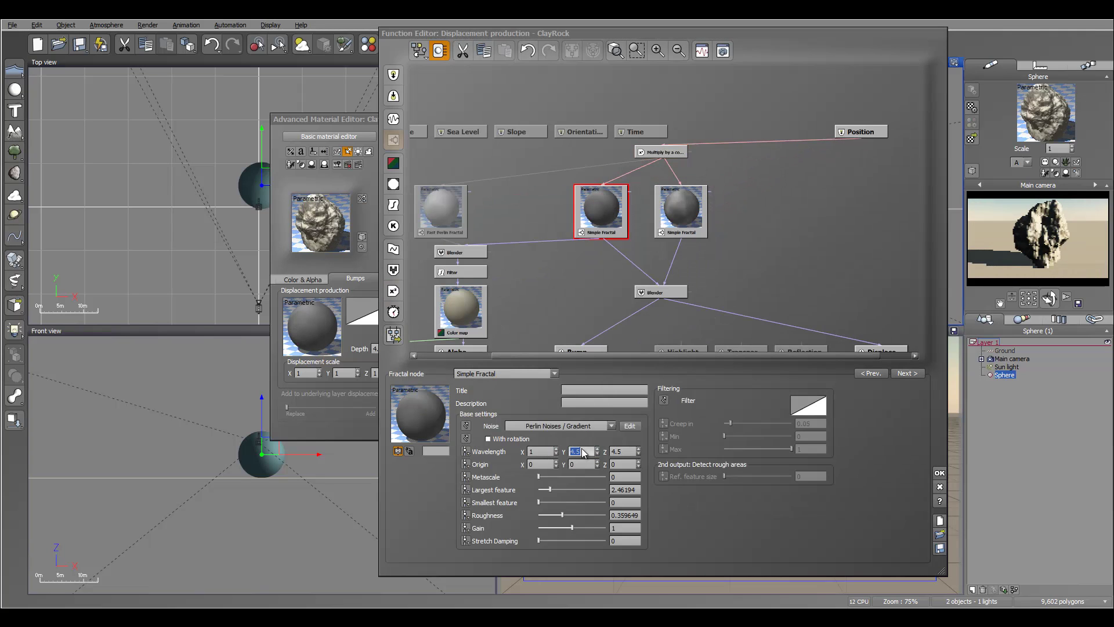
pyautogui.write('1')
pyautogui.click(620, 451)
pyautogui.write('1')
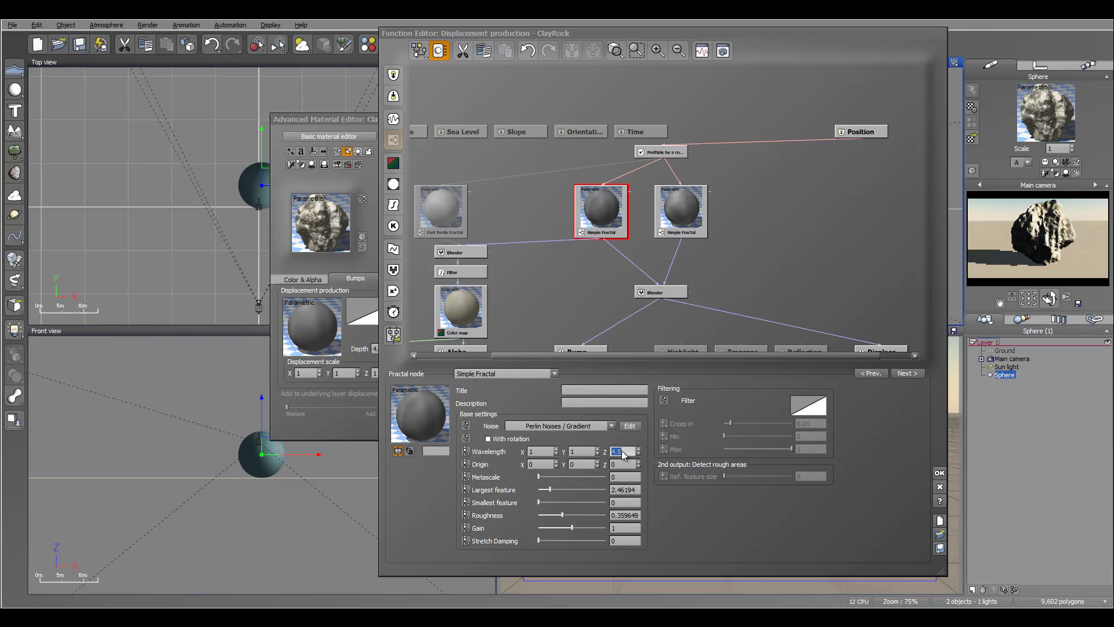
# Set the Fast Perlin Fractal node's wavelength to 1 in X, Y and Z
pyautogui.click(438, 203)
pyautogui.click(444, 201)
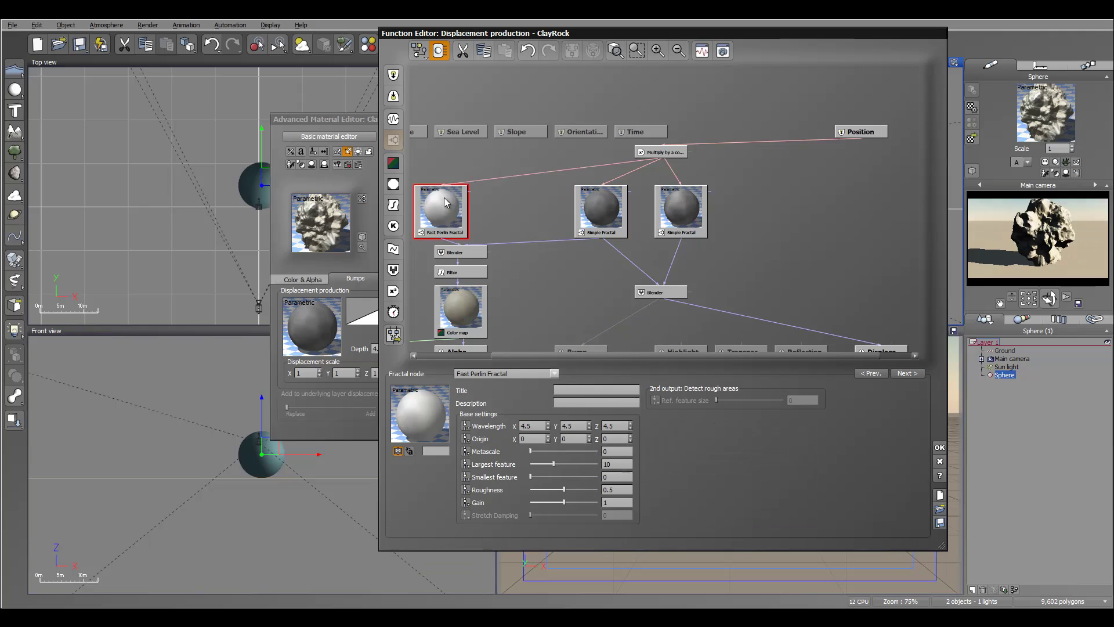
pyautogui.click(538, 425)
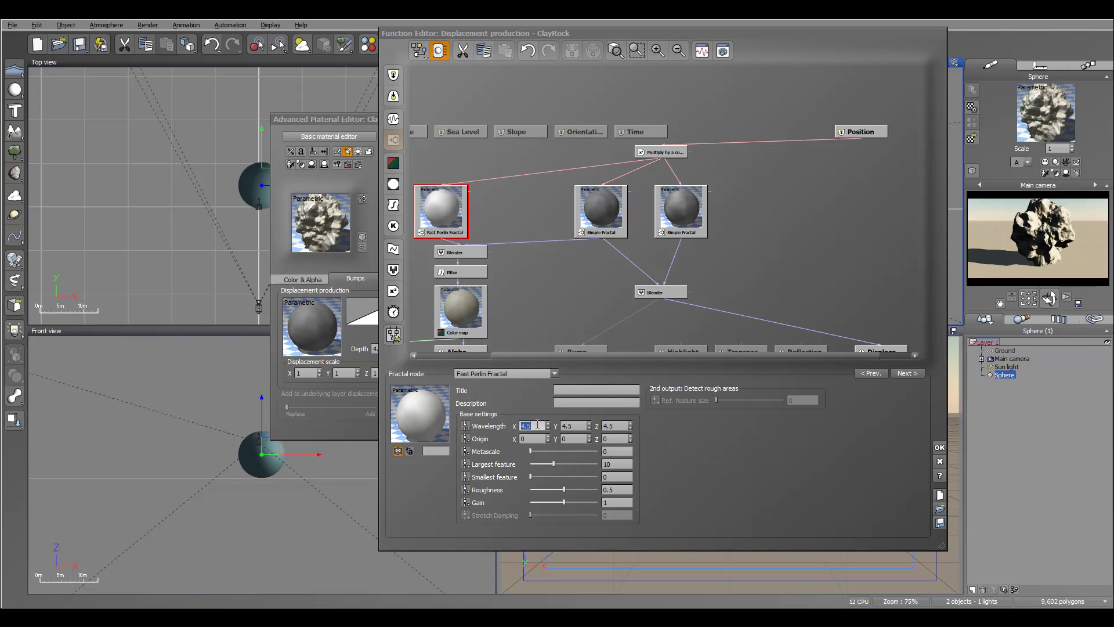
pyautogui.write('1')
pyautogui.press('Tab')
pyautogui.write('1')
pyautogui.press('Tab')
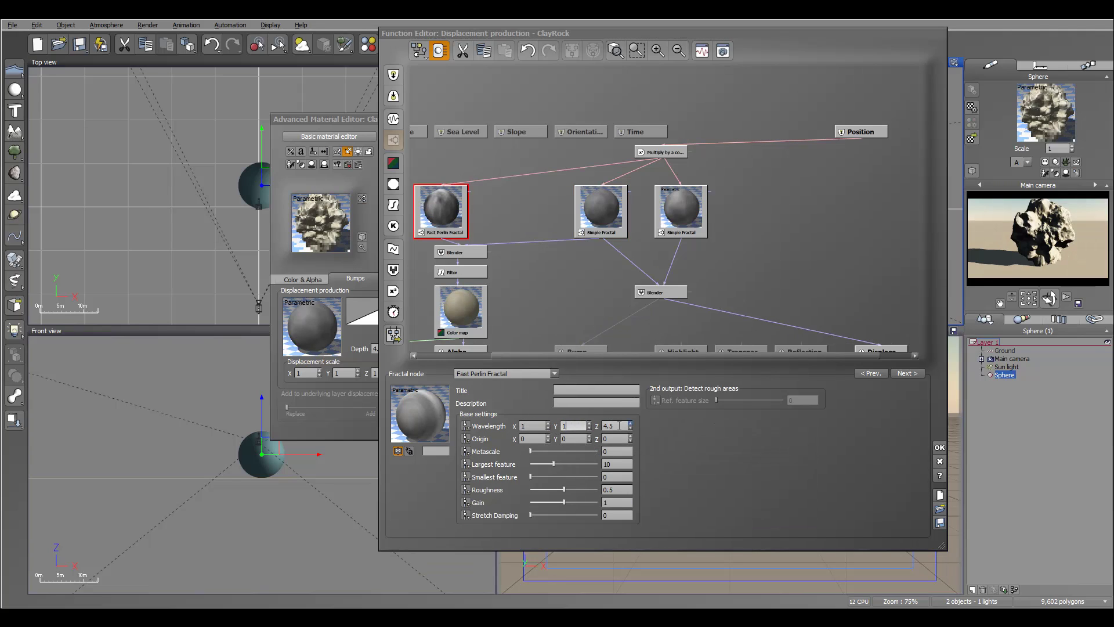
pyautogui.write('1')
pyautogui.press('Return')
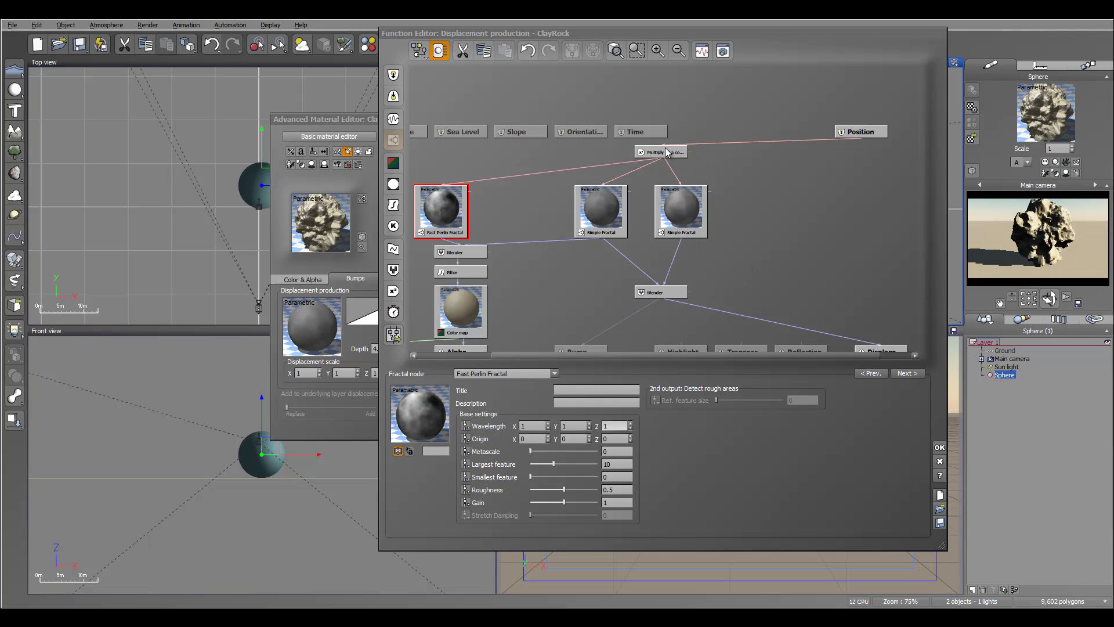
# Try Multiply by a constant factors of 1 and 3, and settle on 4
pyautogui.click(667, 153)
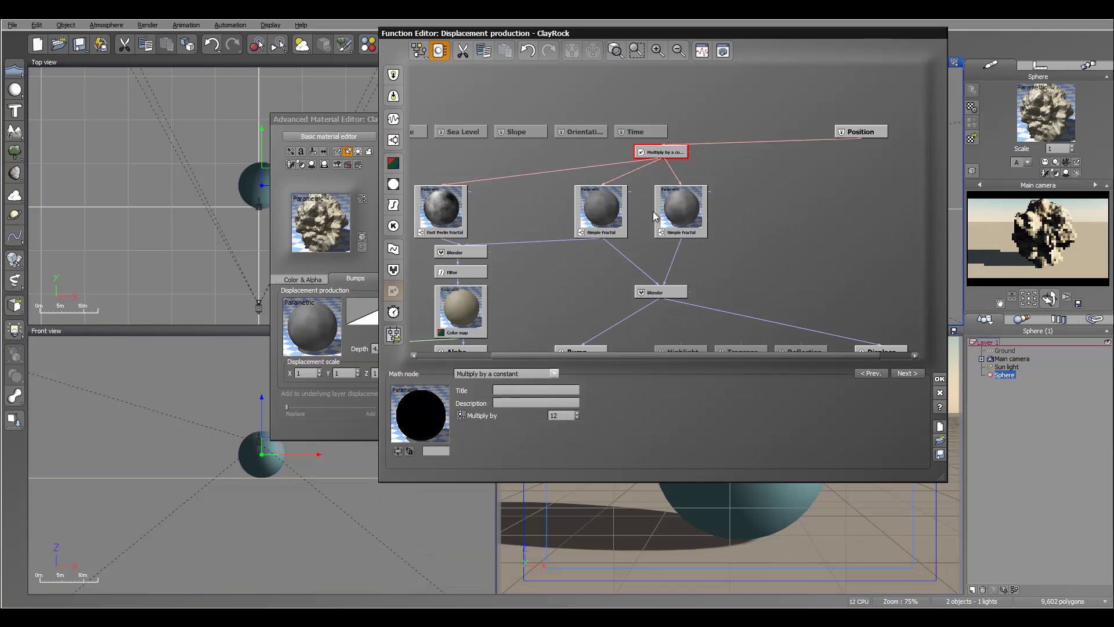
pyautogui.doubleClick(564, 417)
pyautogui.write('1')
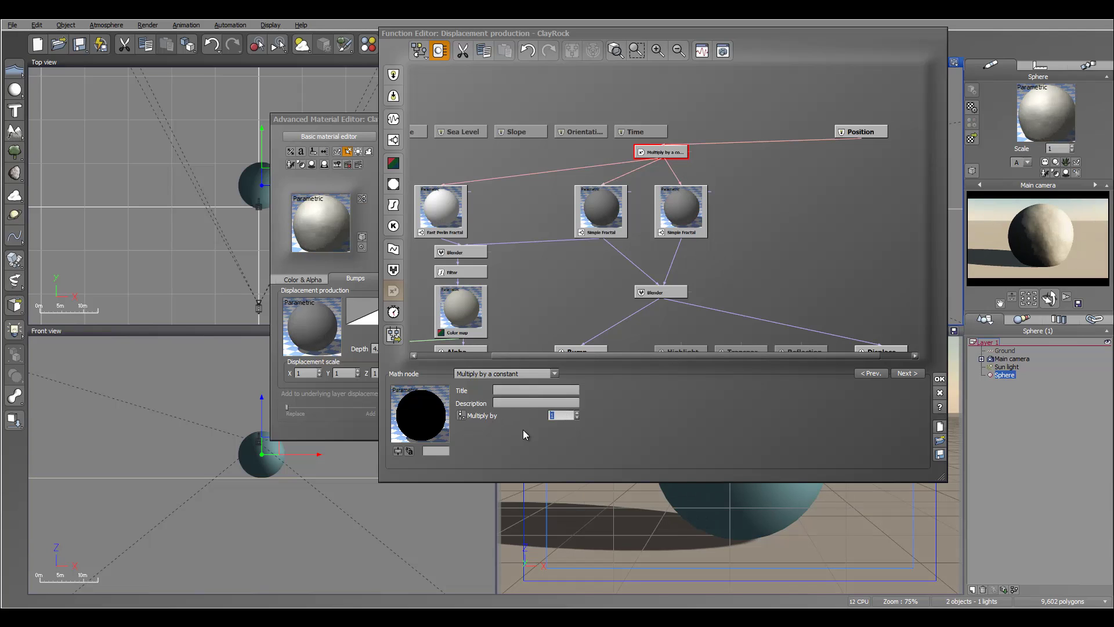
pyautogui.write('3')
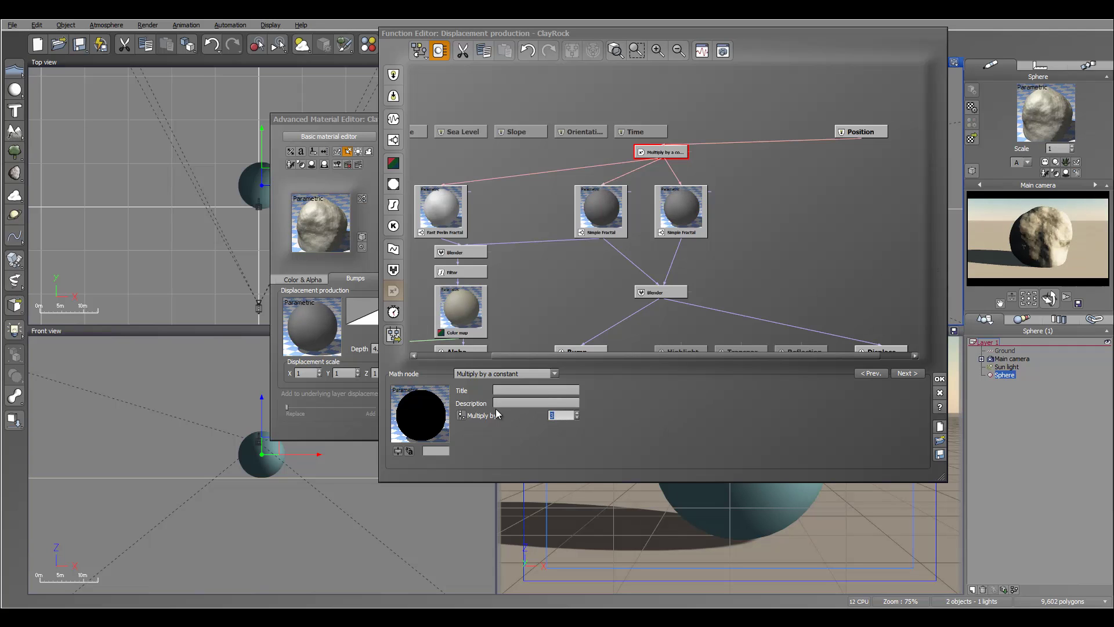
pyautogui.write('4')
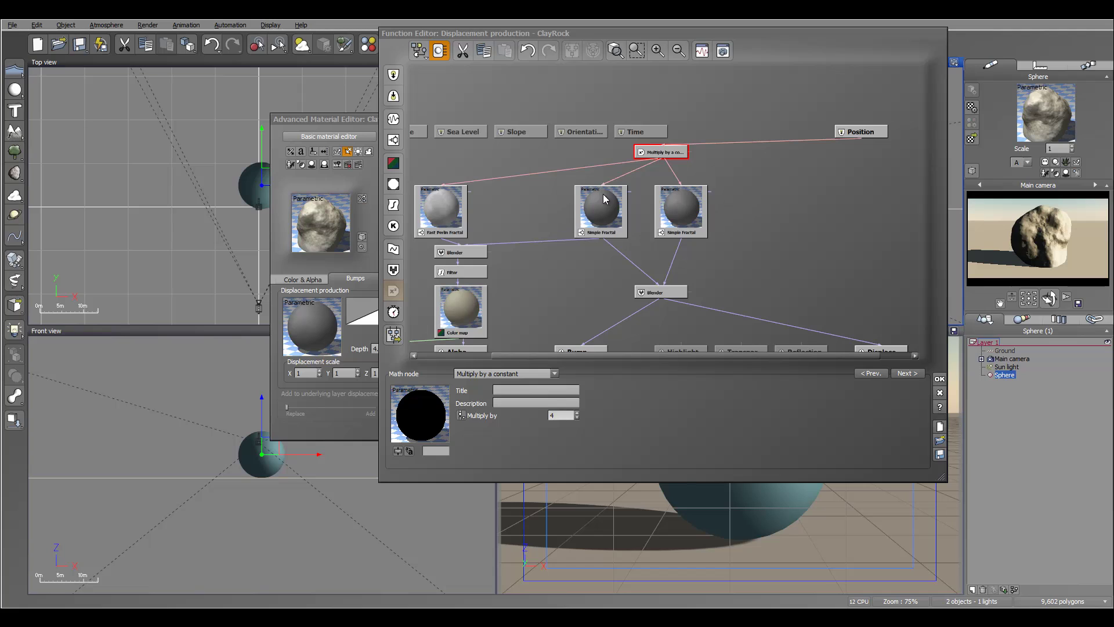
# Check the settings of the Simple Fractal shared by both Blenders, and accept the displacement function and ClayRock material
pyautogui.click(545, 267)
pyautogui.click(600, 208)
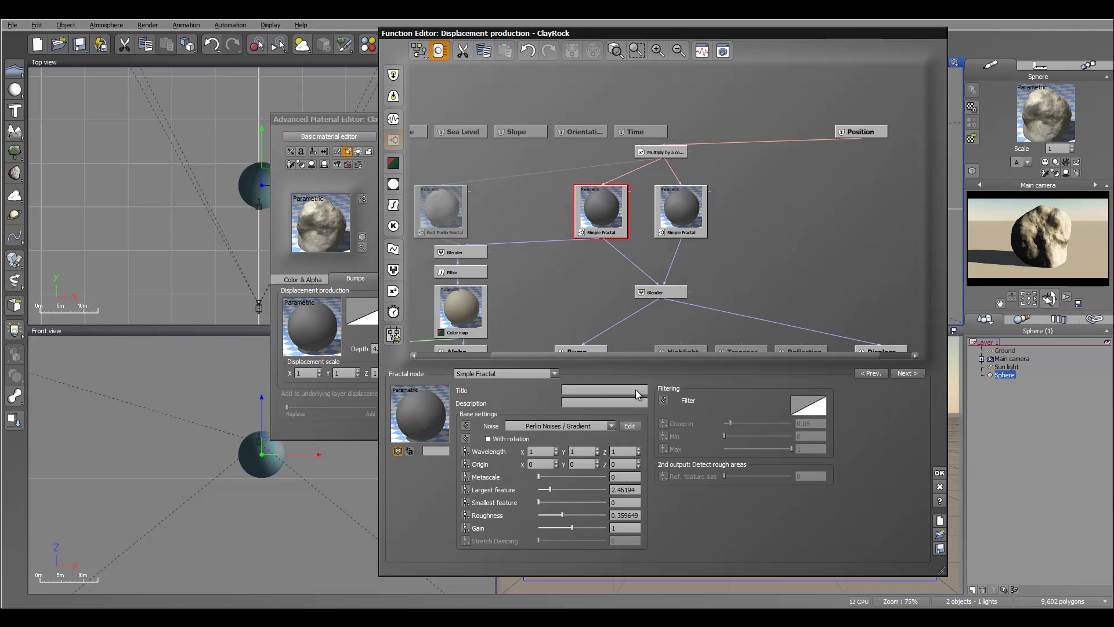
pyautogui.click(939, 472)
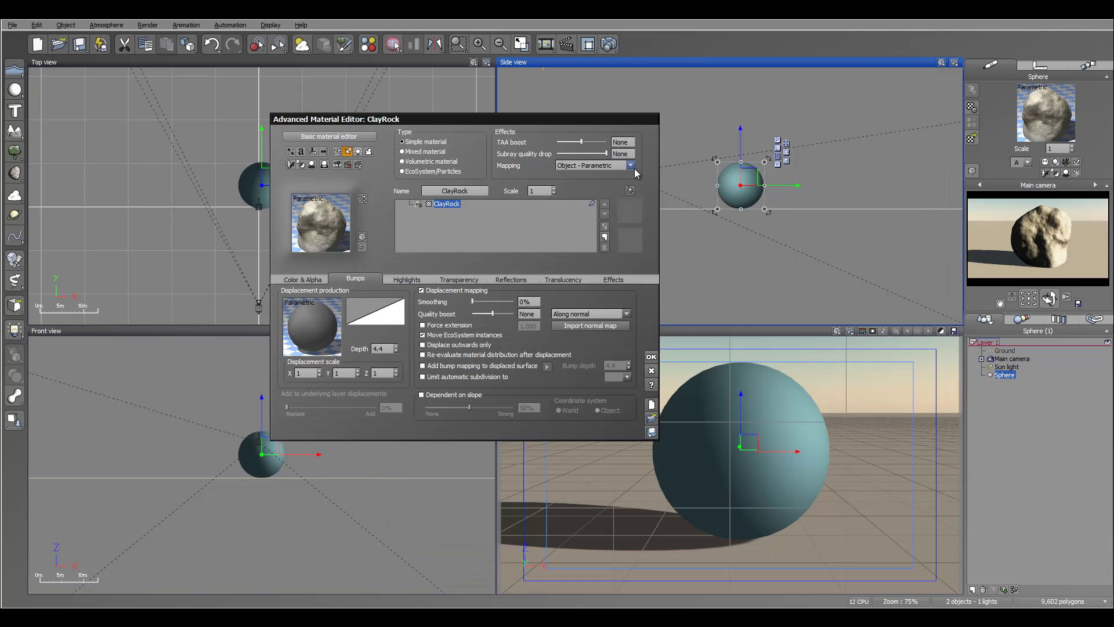
pyautogui.click(653, 358)
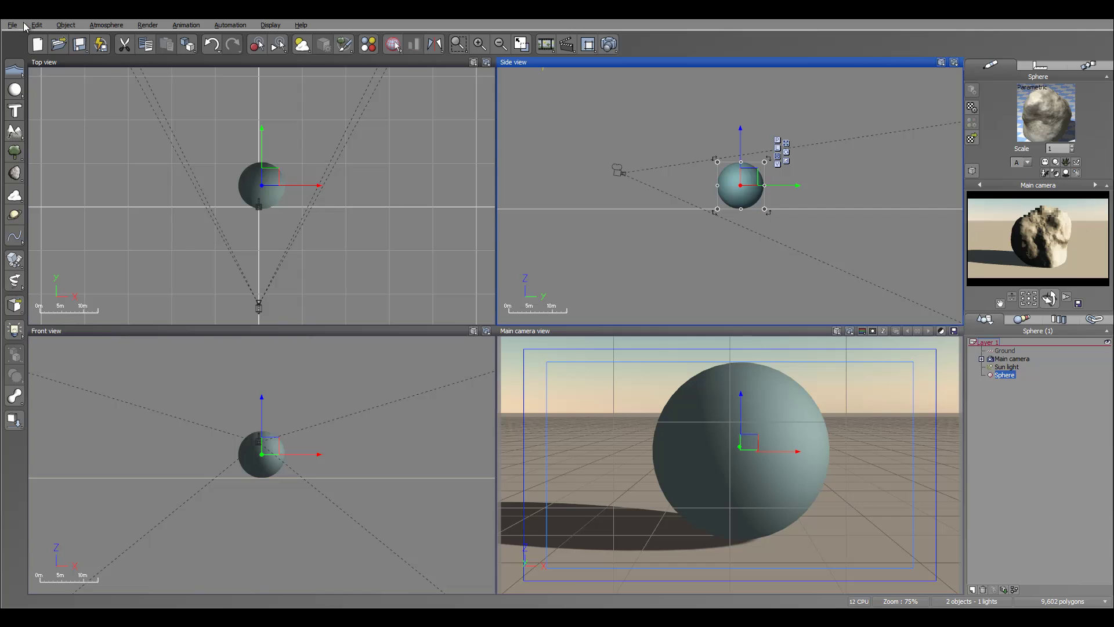
# Review the Units & Coordinates settings in the program options and close them
pyautogui.click(12, 25)
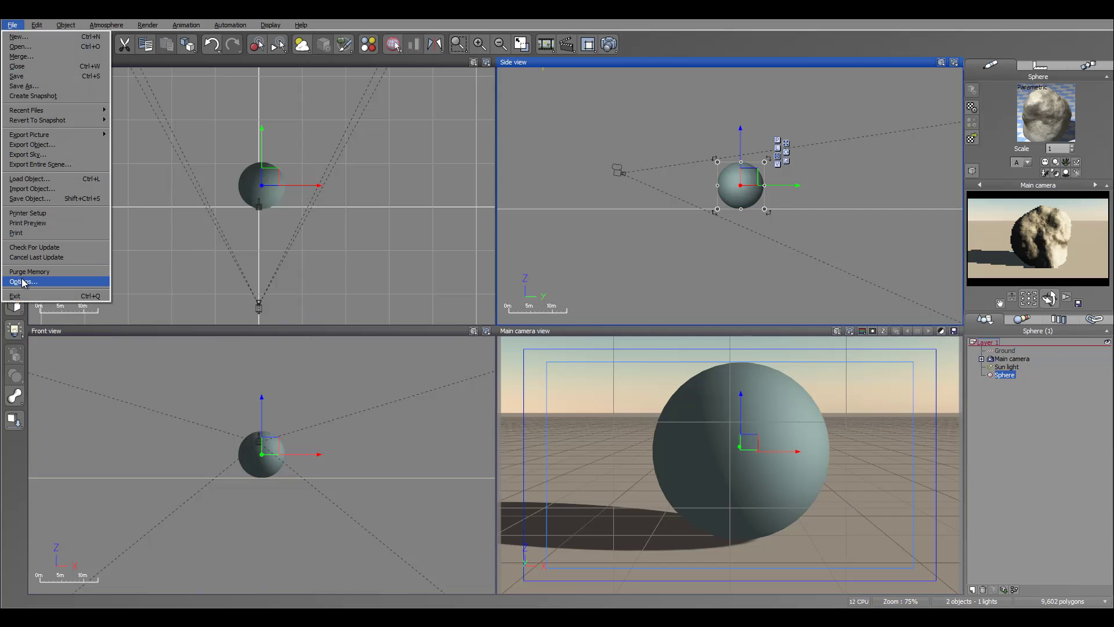
pyautogui.click(23, 281)
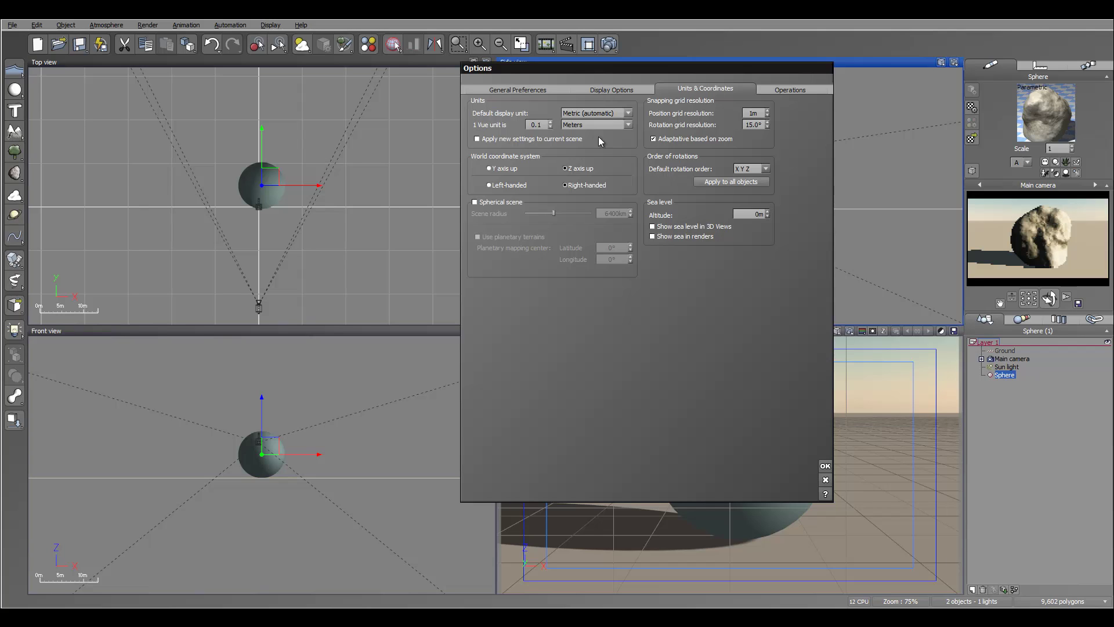
pyautogui.click(825, 467)
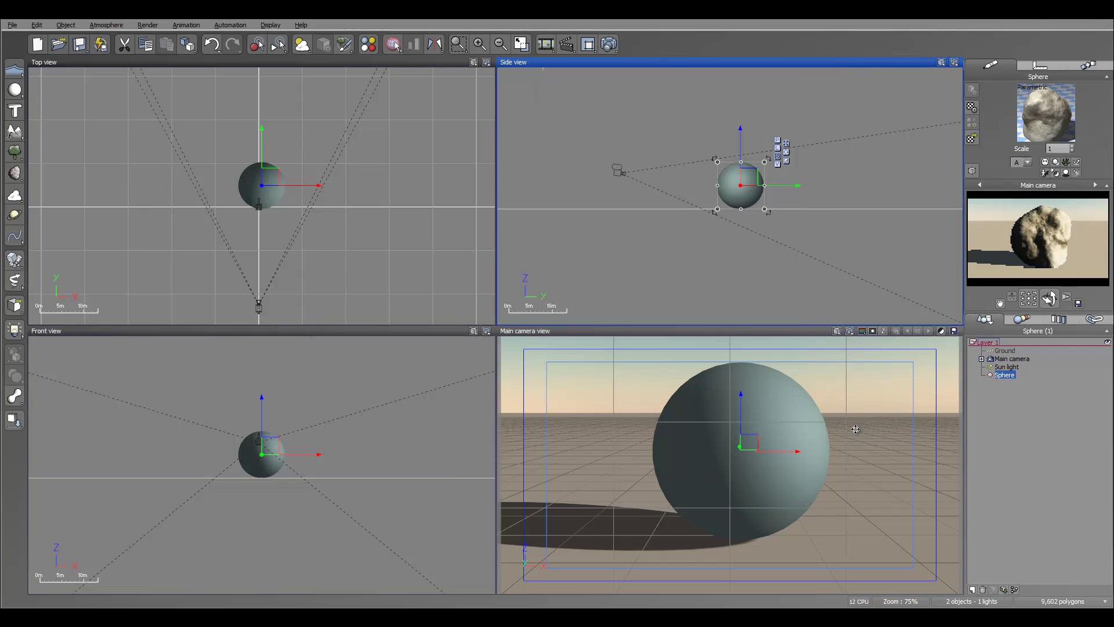